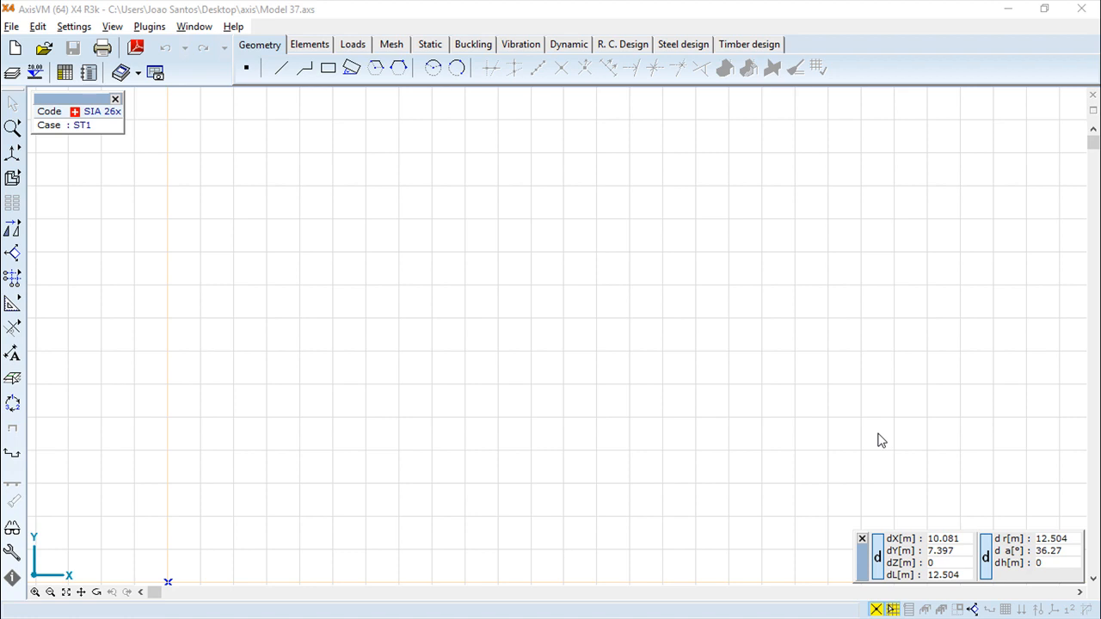
Open the materials table and examine concrete C25/30 in the SIA 26x material library without importing it
left_click(311, 45)
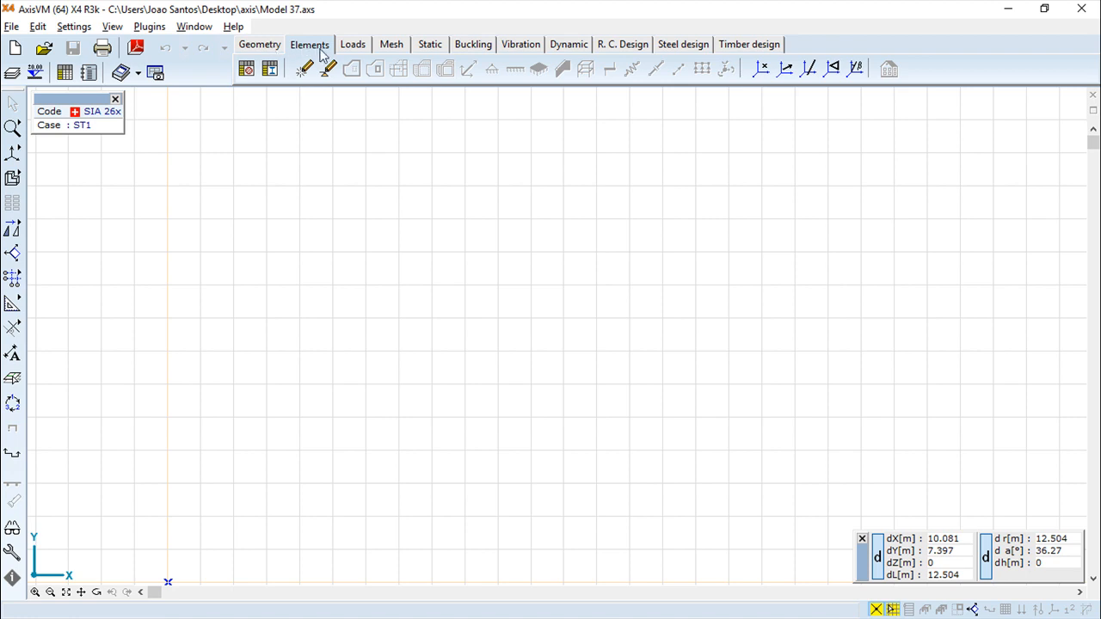
left_click(247, 71)
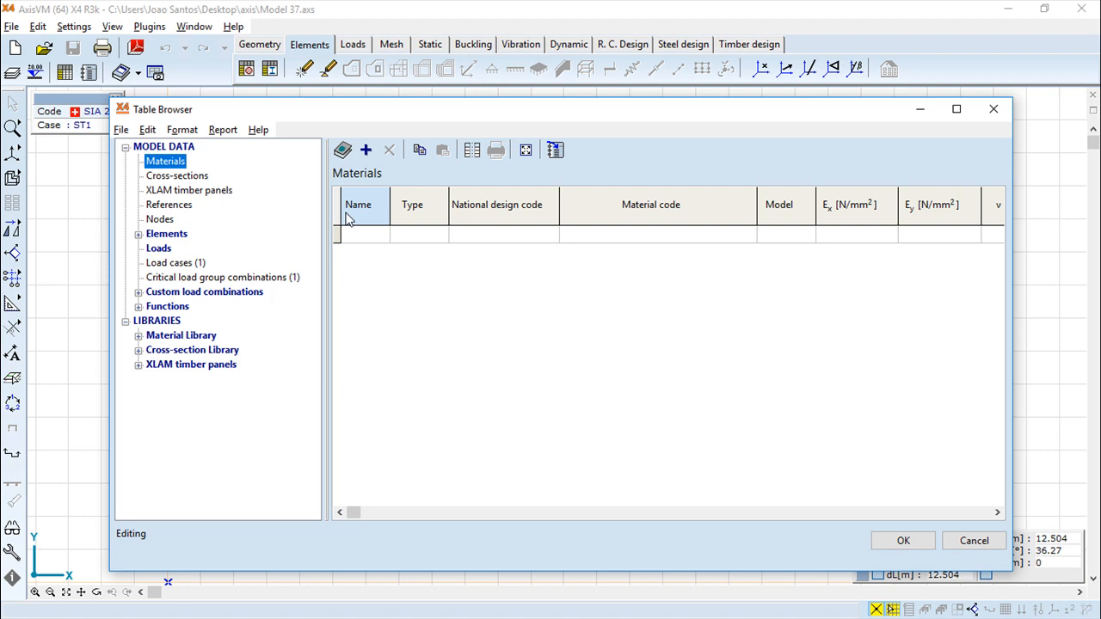
left_click(343, 151)
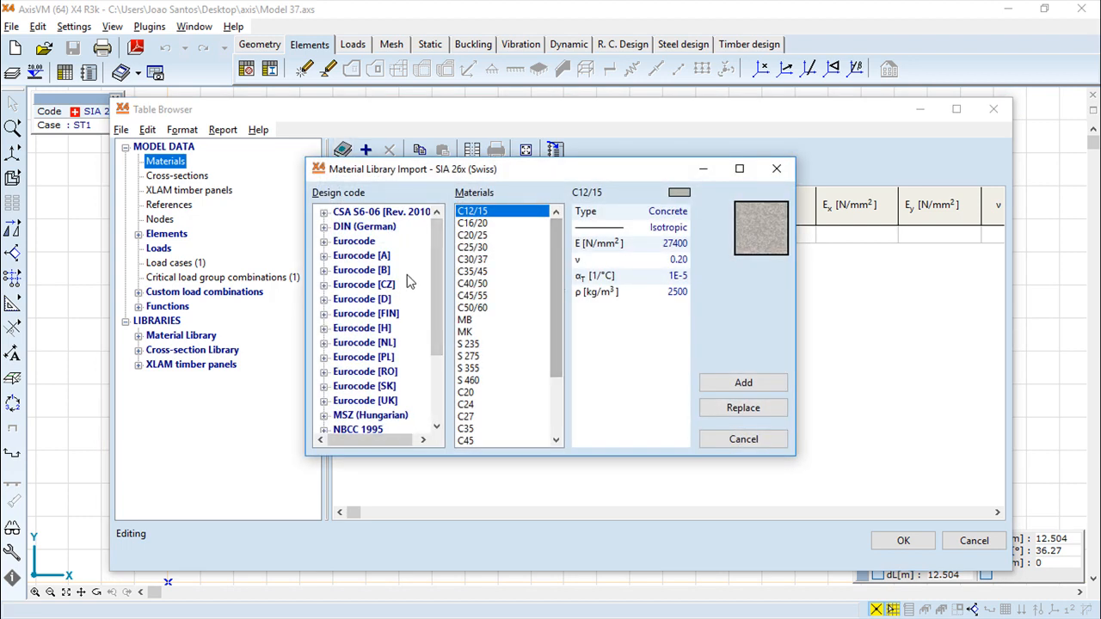
left_click(487, 248)
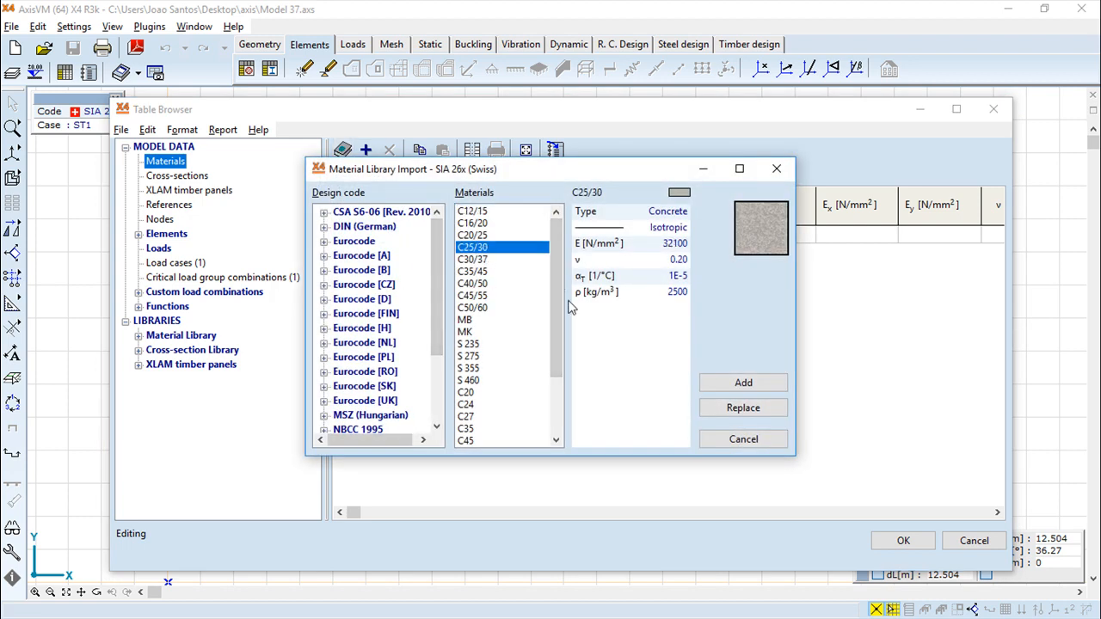
left_click(757, 440)
Examine the properties form for a custom material and the materials table's format options, leaving the table without defining a material
left_click(366, 151)
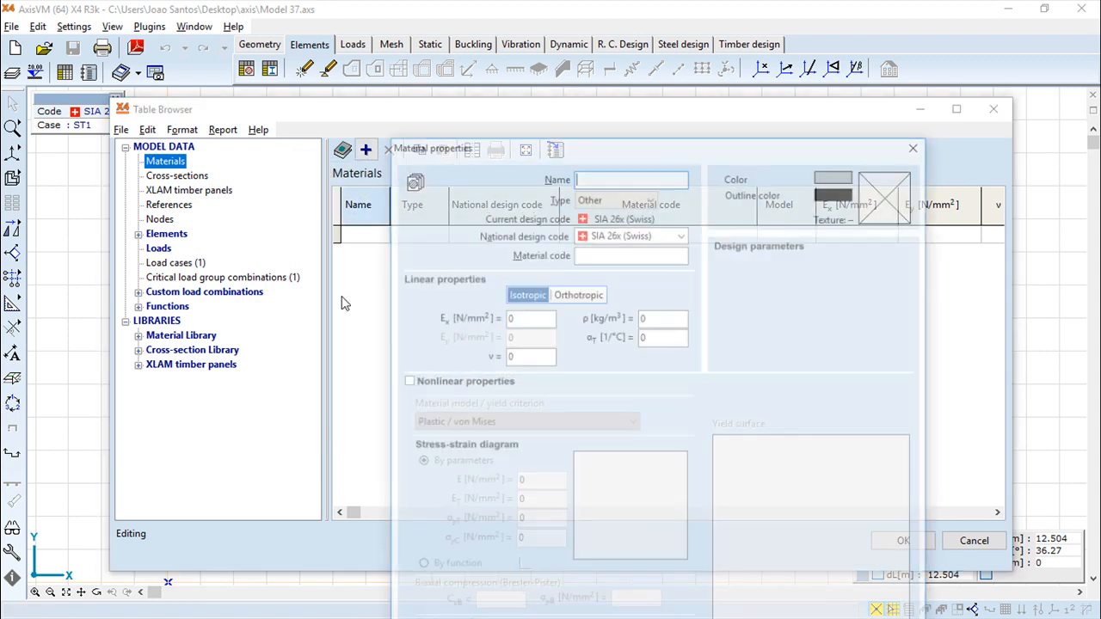
left_click_drag(699, 139, 666, 51)
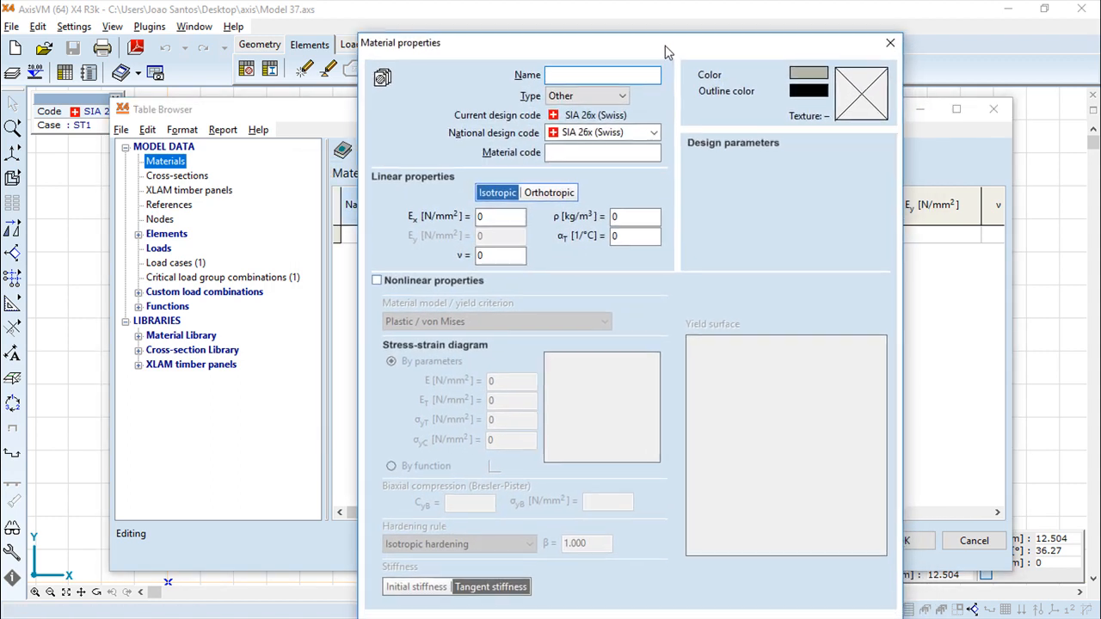
left_click(889, 47)
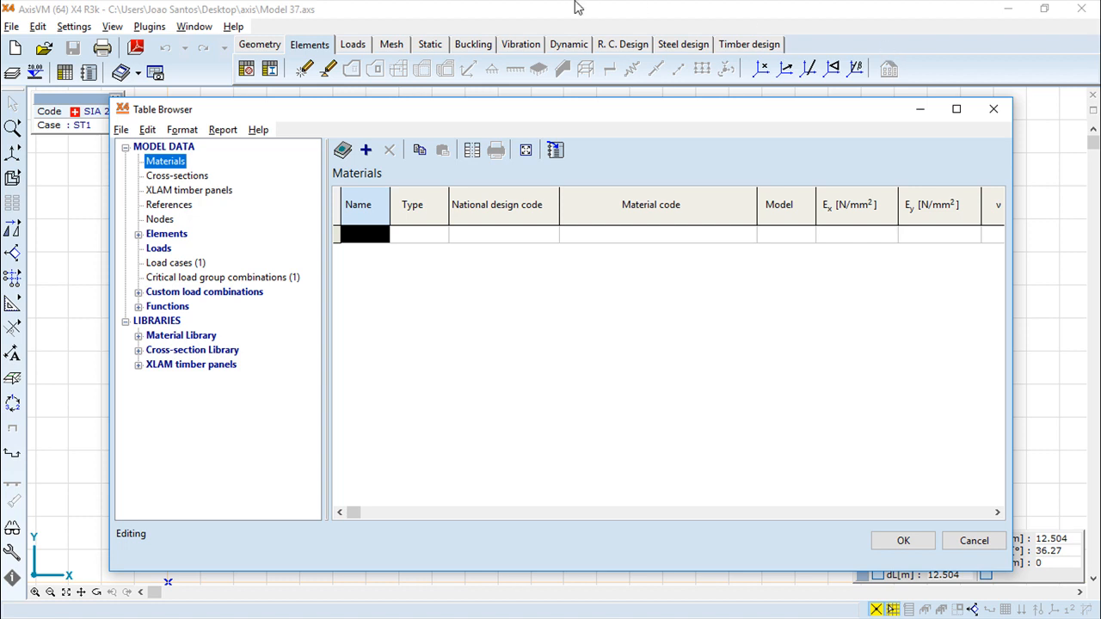
left_click(181, 129)
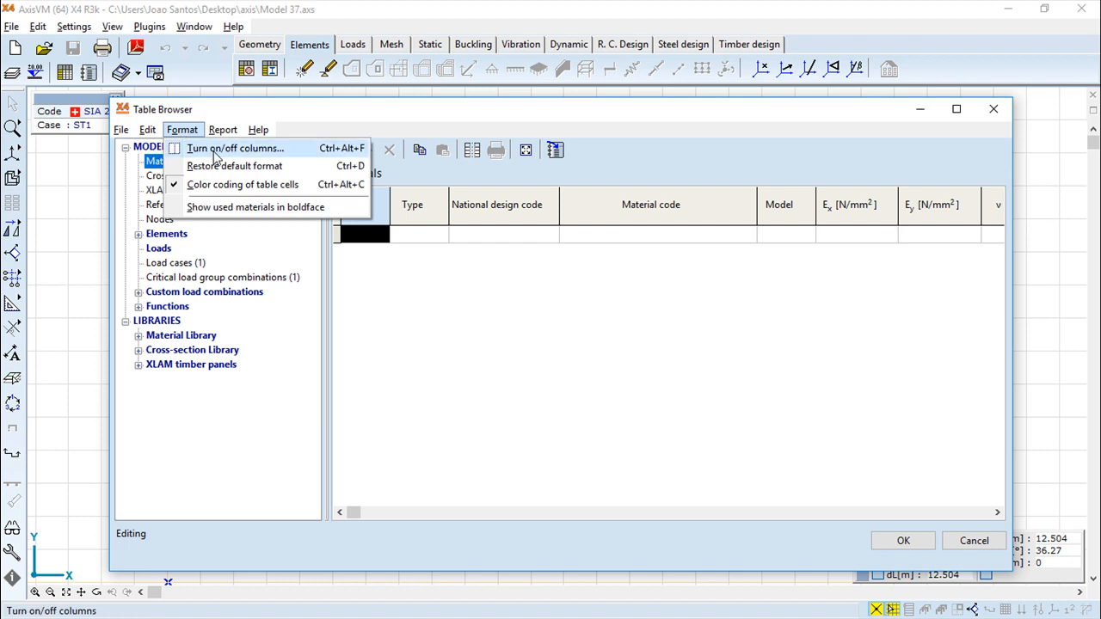
left_click(233, 207)
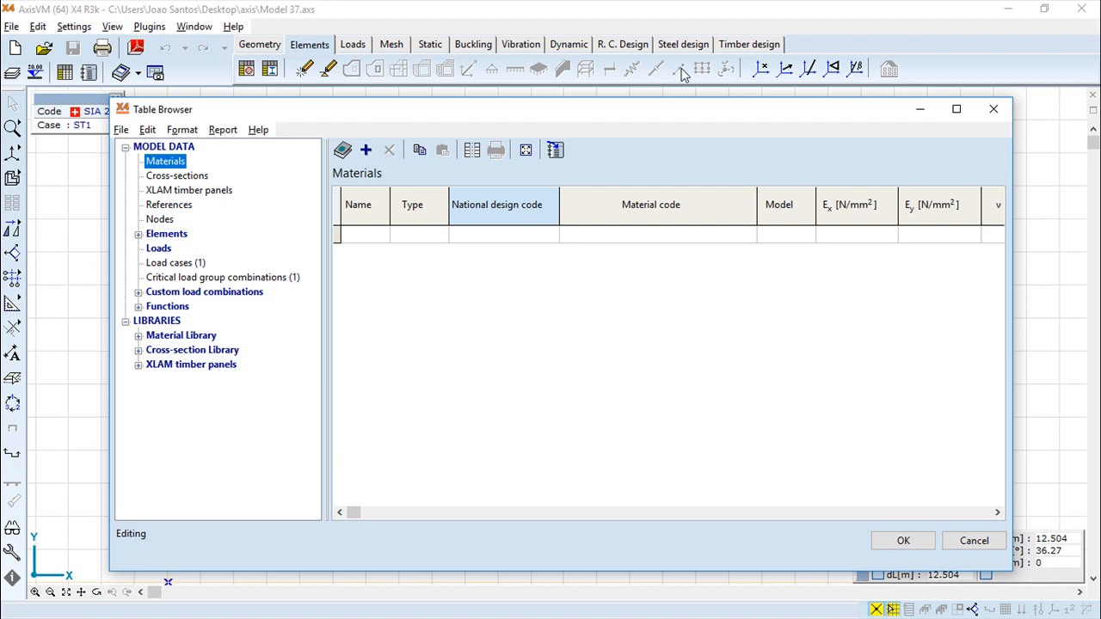
left_click(996, 113)
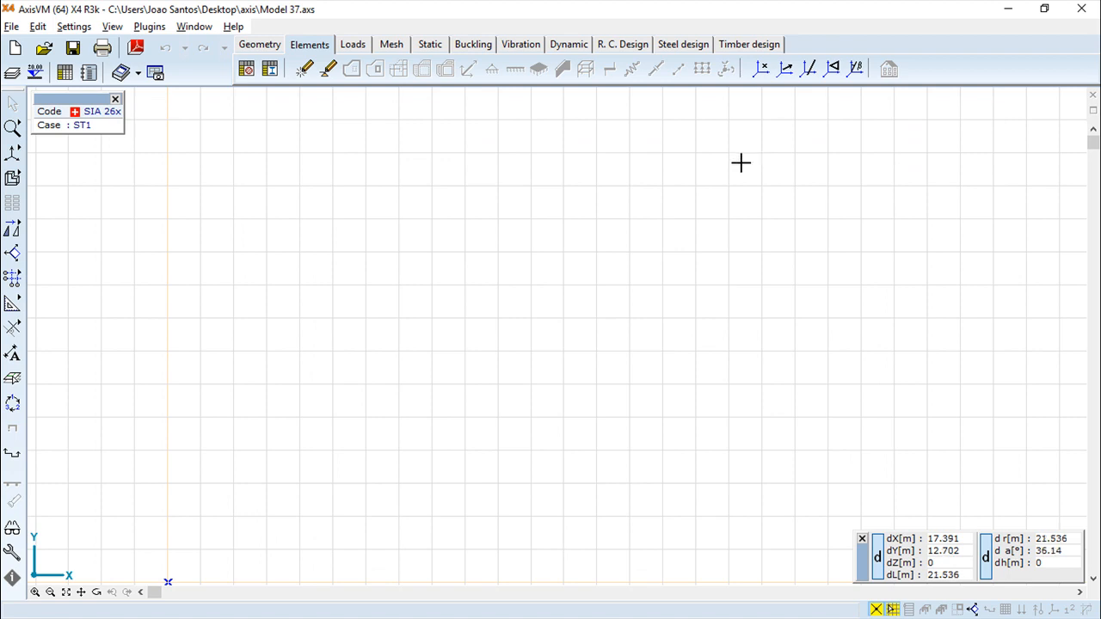
Open the cross-sections table and examine the cross-section library and the new cross-section editor without adding a section
left_click(270, 72)
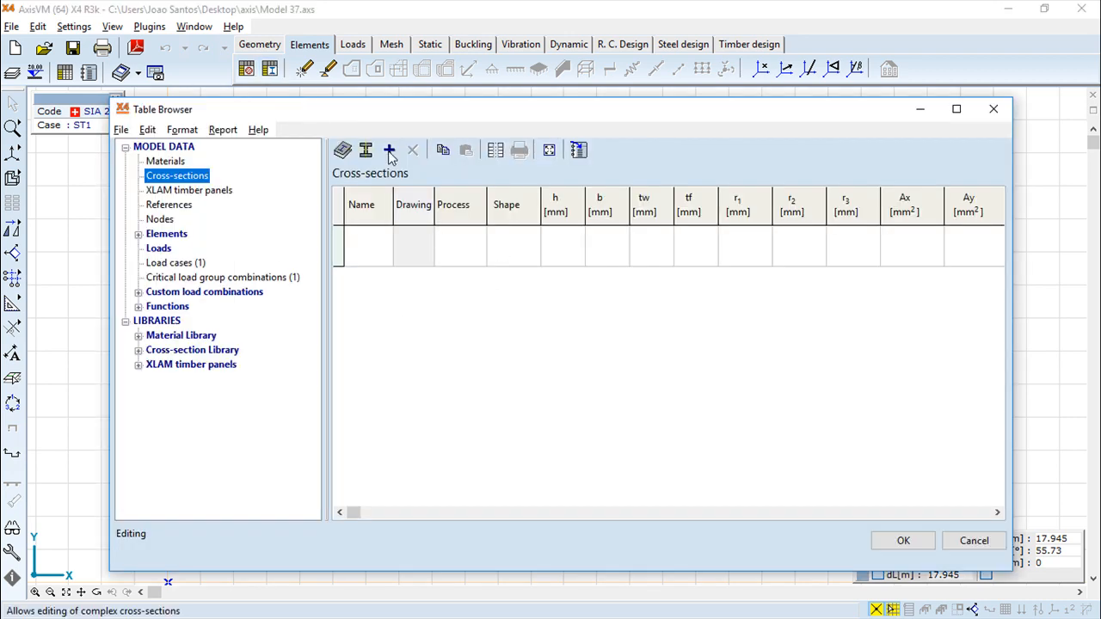
left_click(342, 149)
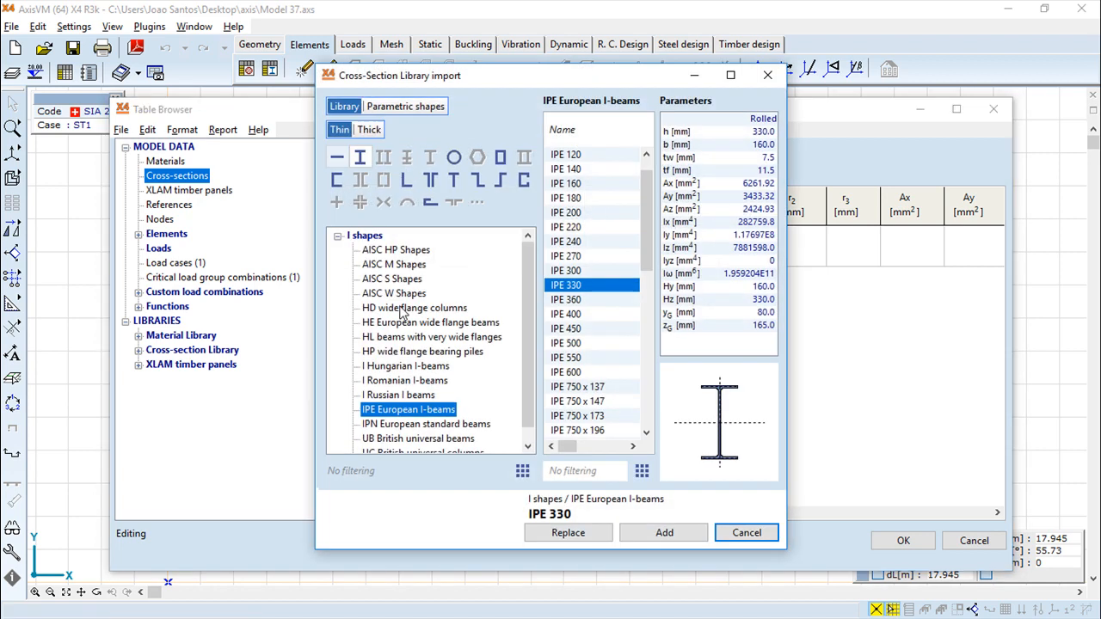
left_click(746, 532)
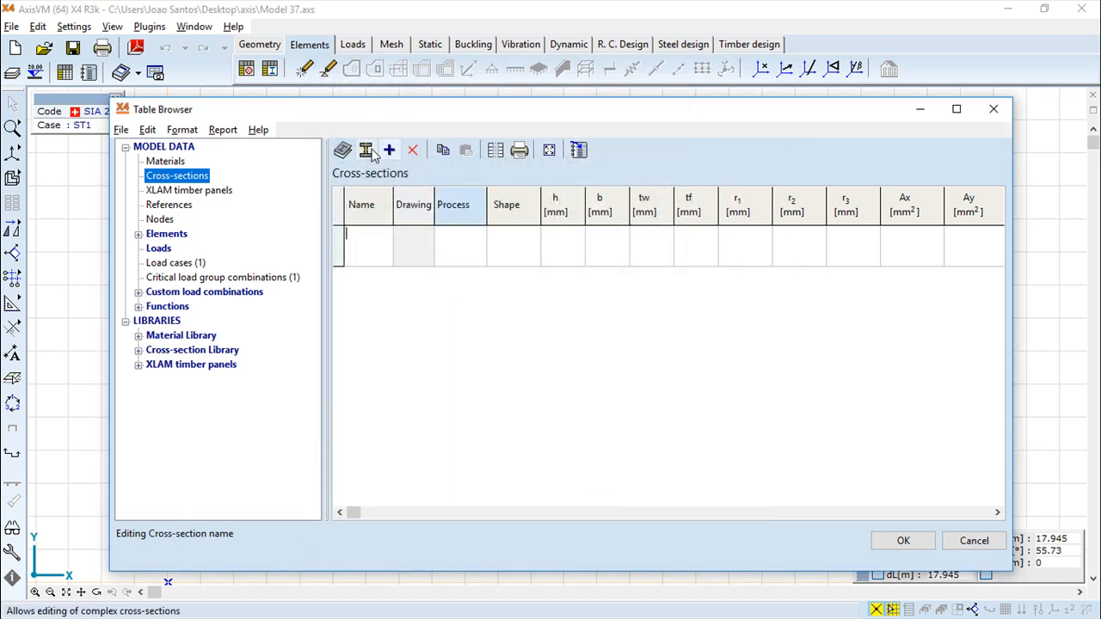
left_click(387, 150)
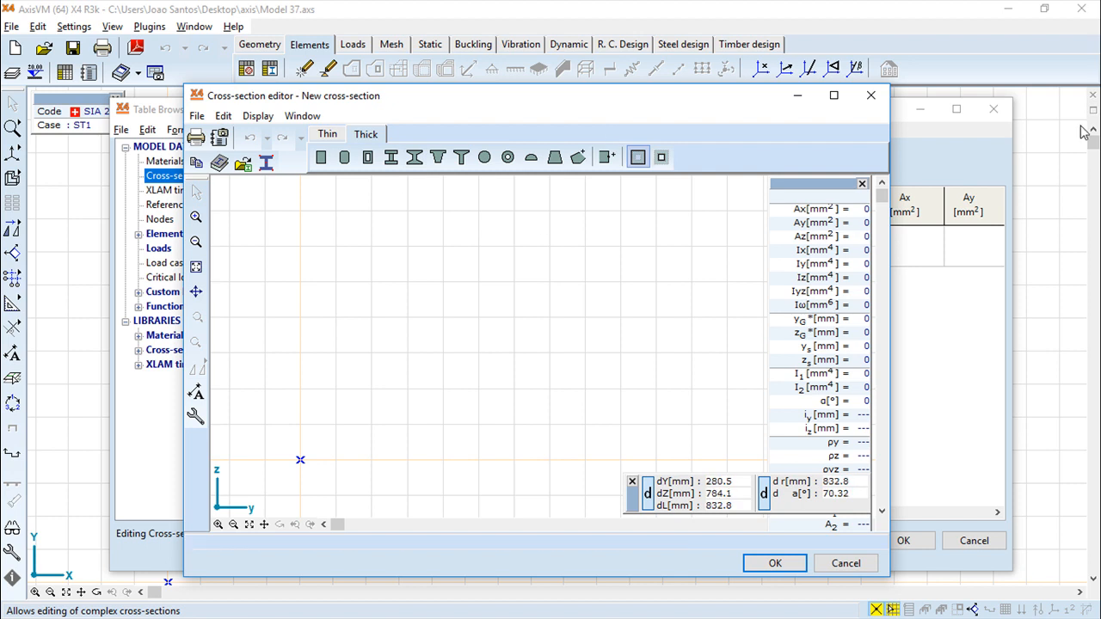
left_click(870, 96)
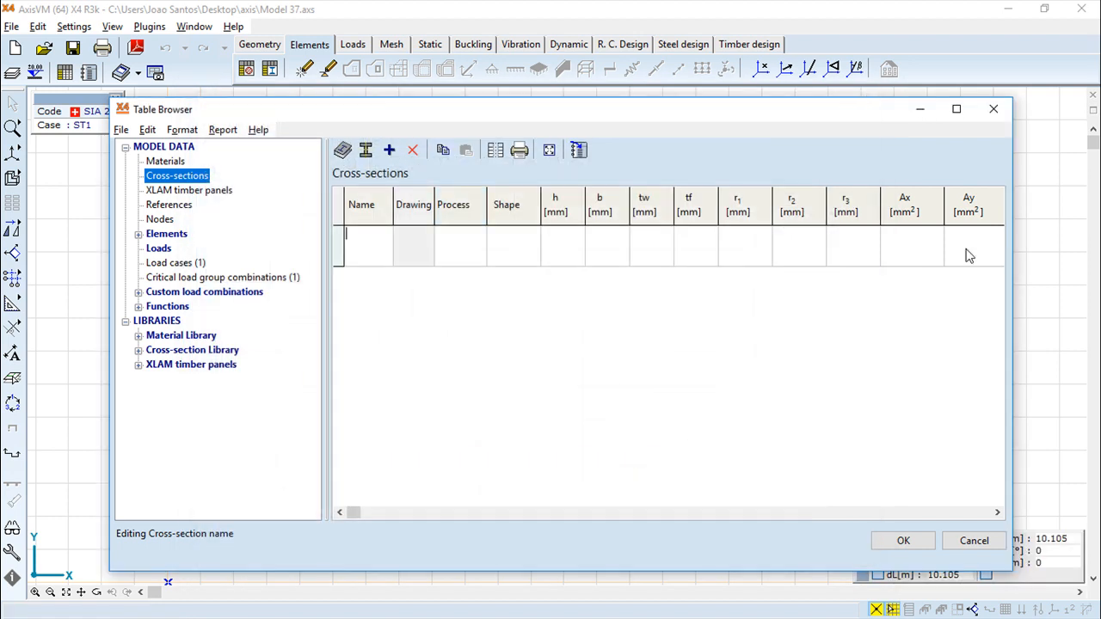
left_click(975, 539)
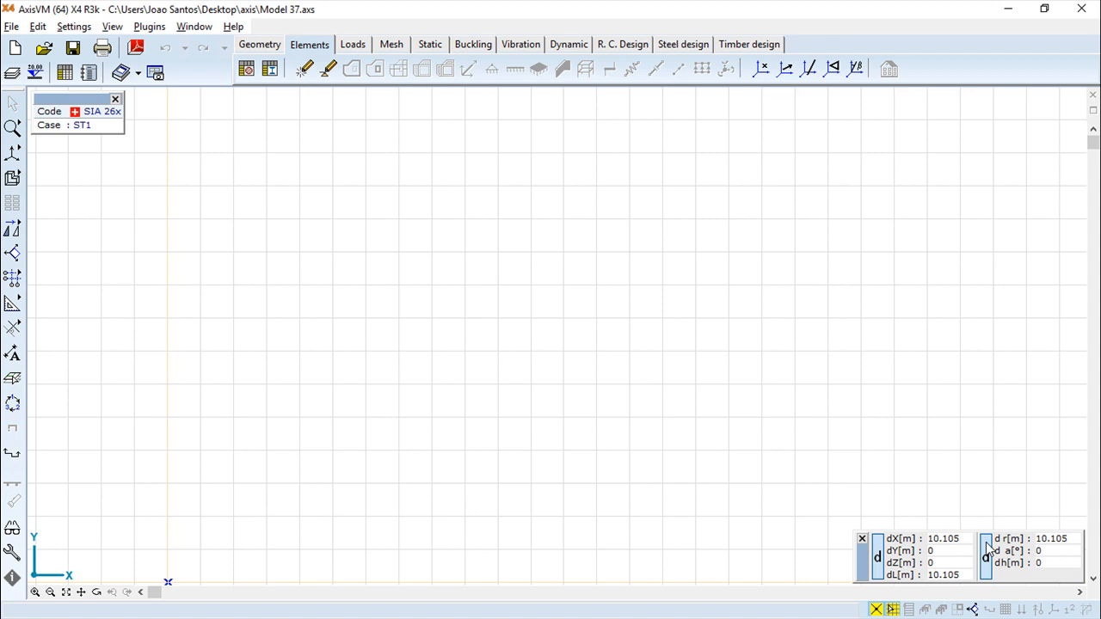
View the direct-drawing settings for a wall object and the material library offered for it, without choosing a material
left_click(303, 70)
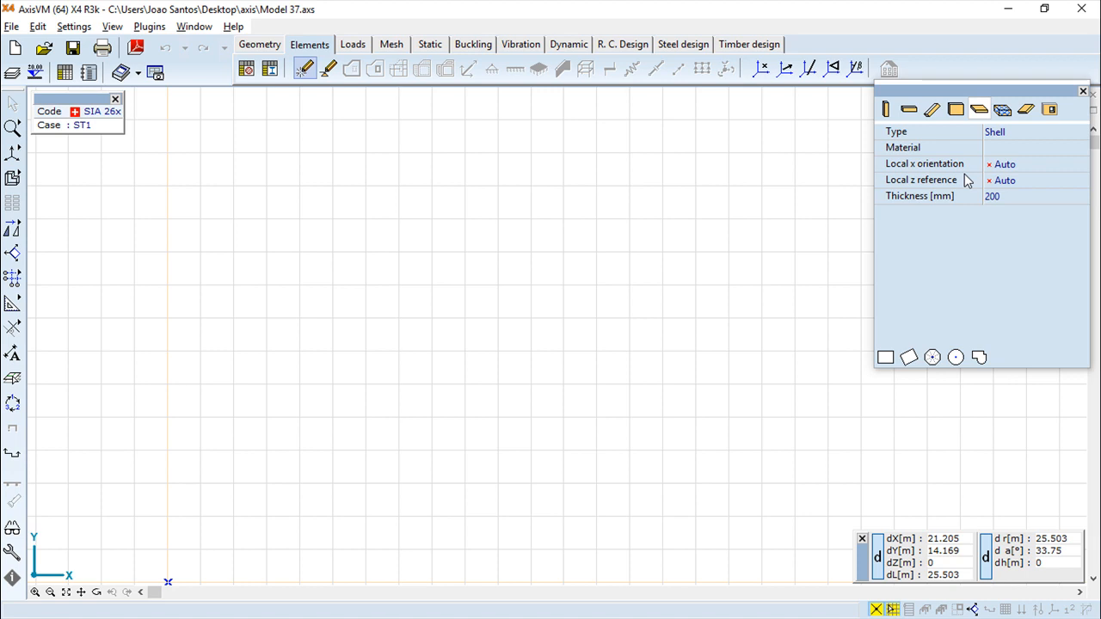
left_click(956, 110)
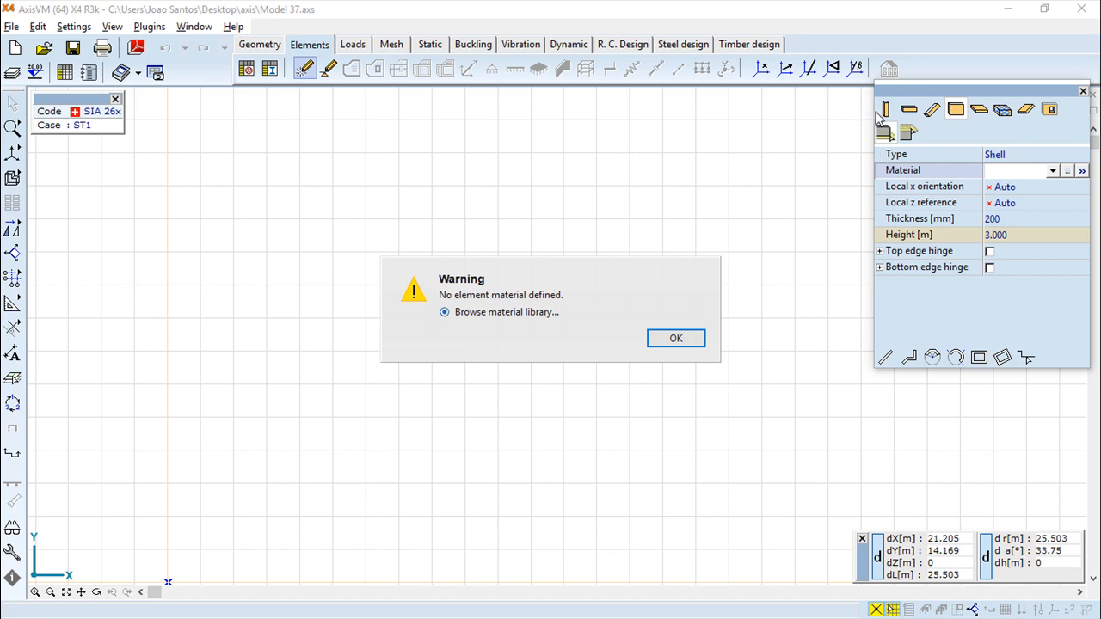
left_click(677, 339)
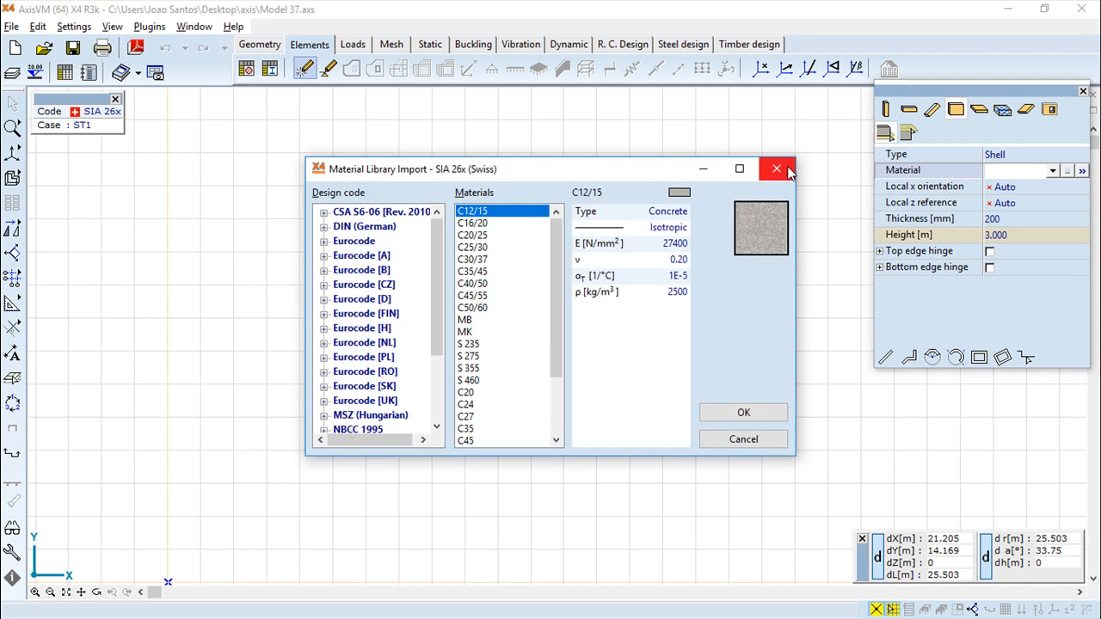
left_click(790, 167)
Examine the column object's settings, including its cross-section library, material library and element types, without assigning any
left_click(885, 131)
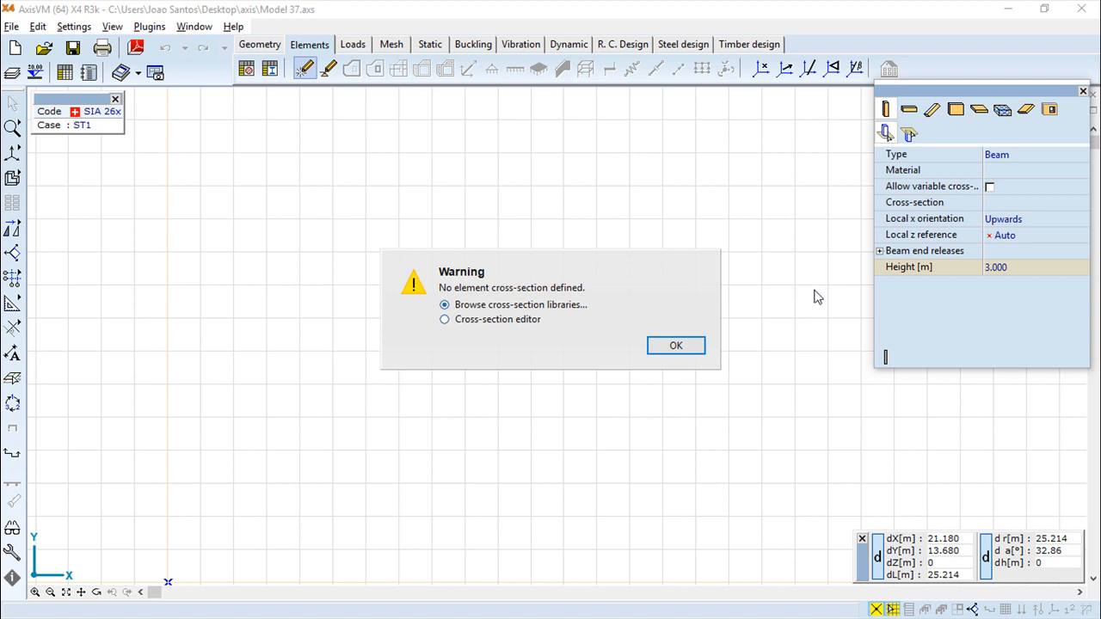
left_click(680, 345)
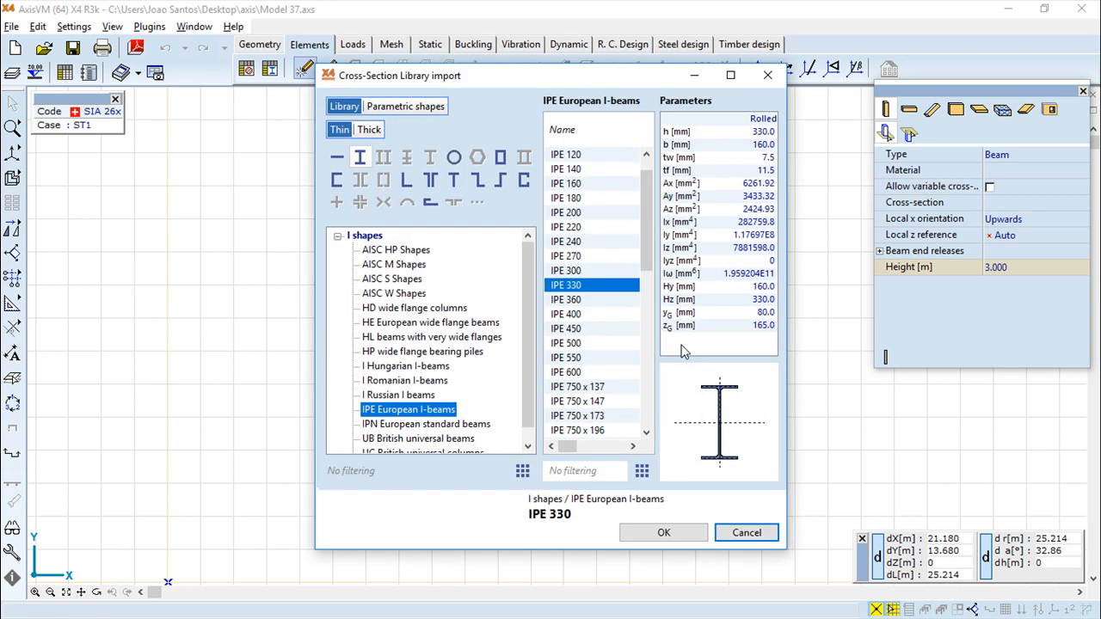
left_click(747, 533)
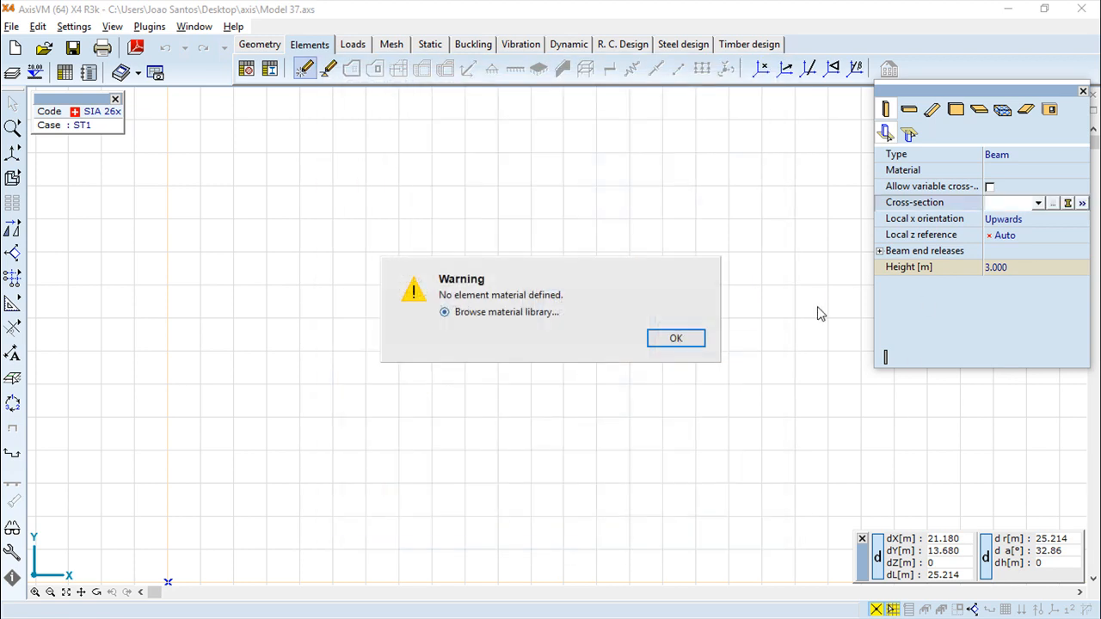
left_click(662, 342)
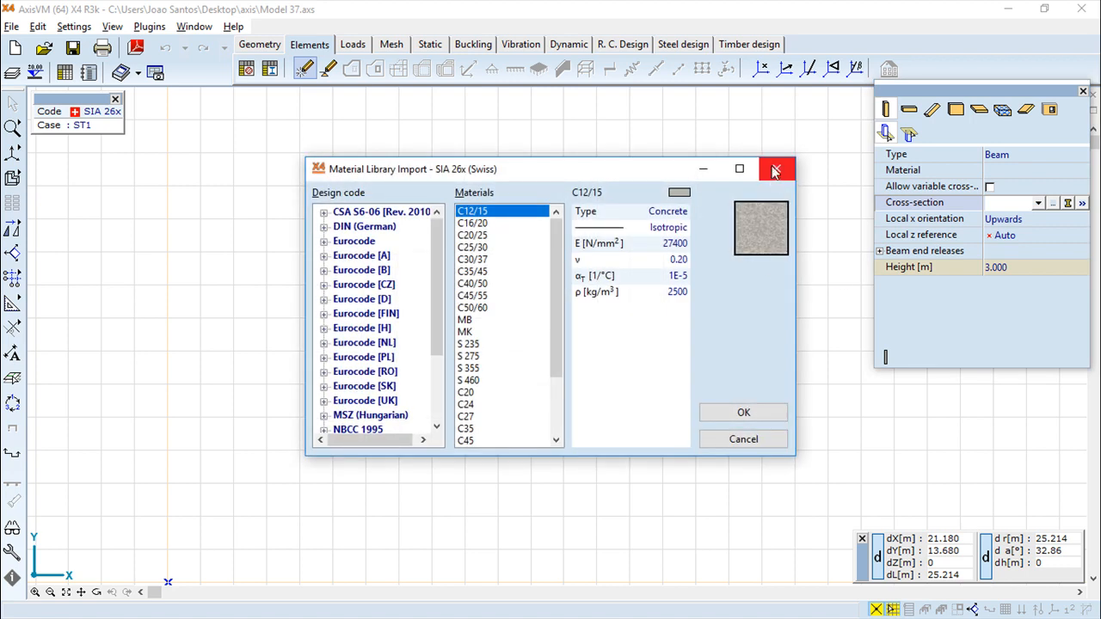
left_click(774, 175)
left_click(1053, 158)
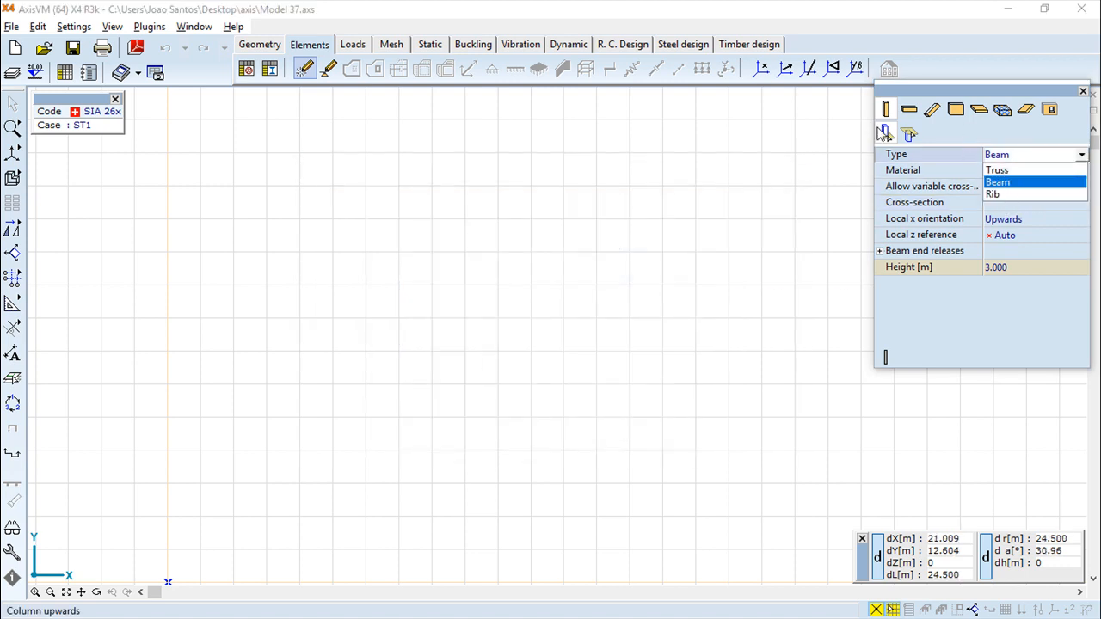
left_click(933, 129)
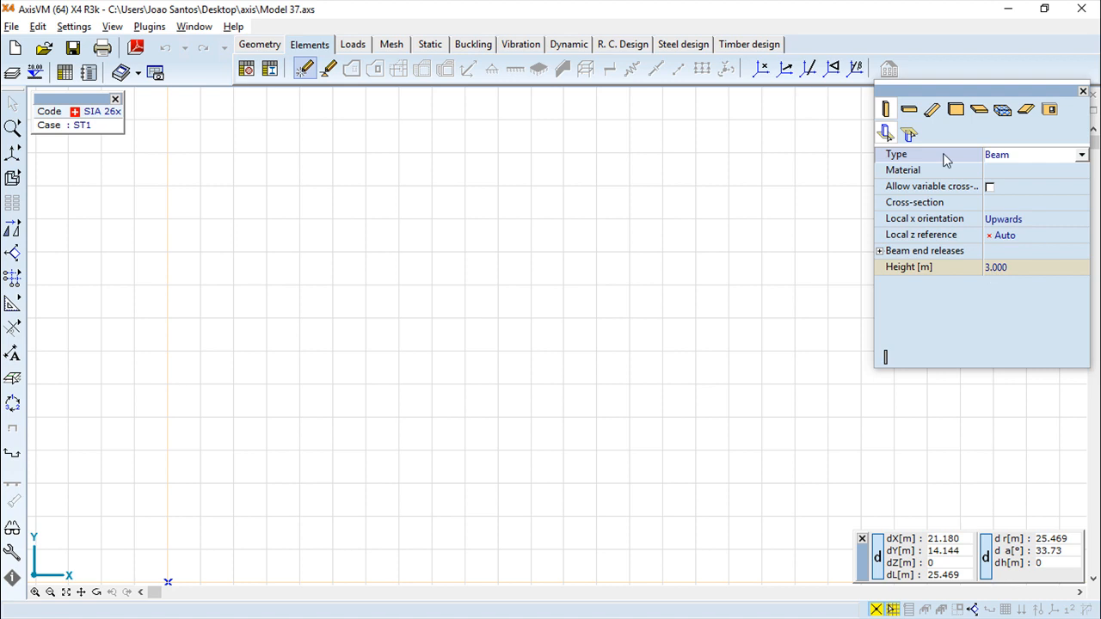
Review the wall object's settings and its available drawing geometries, and close the object drawing window without drawing a wall
left_click(953, 110)
left_click(693, 341)
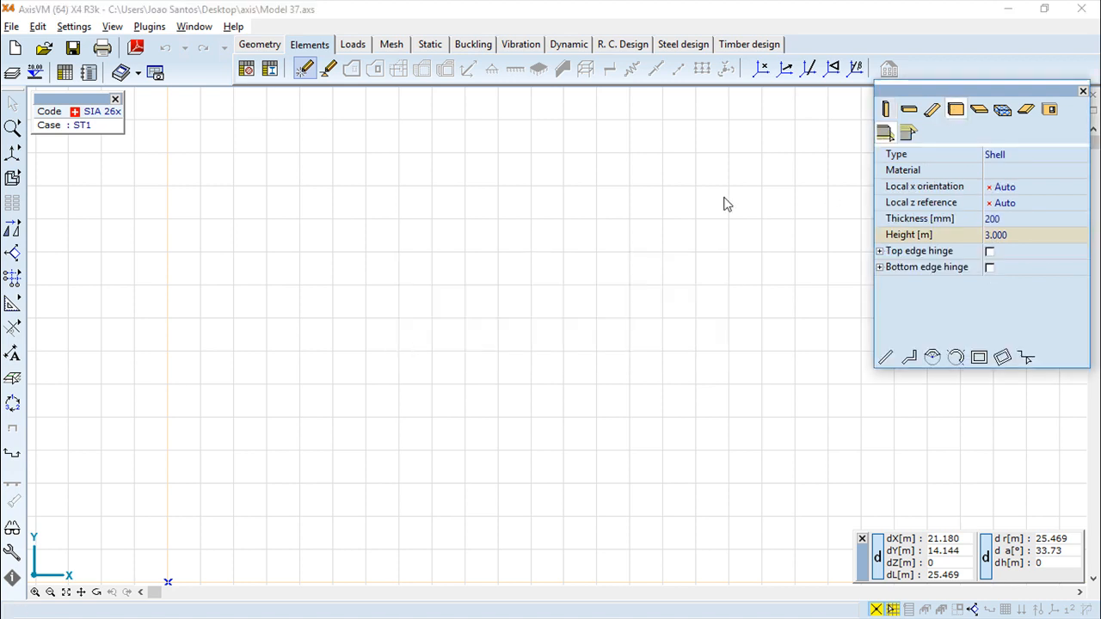
left_click(777, 168)
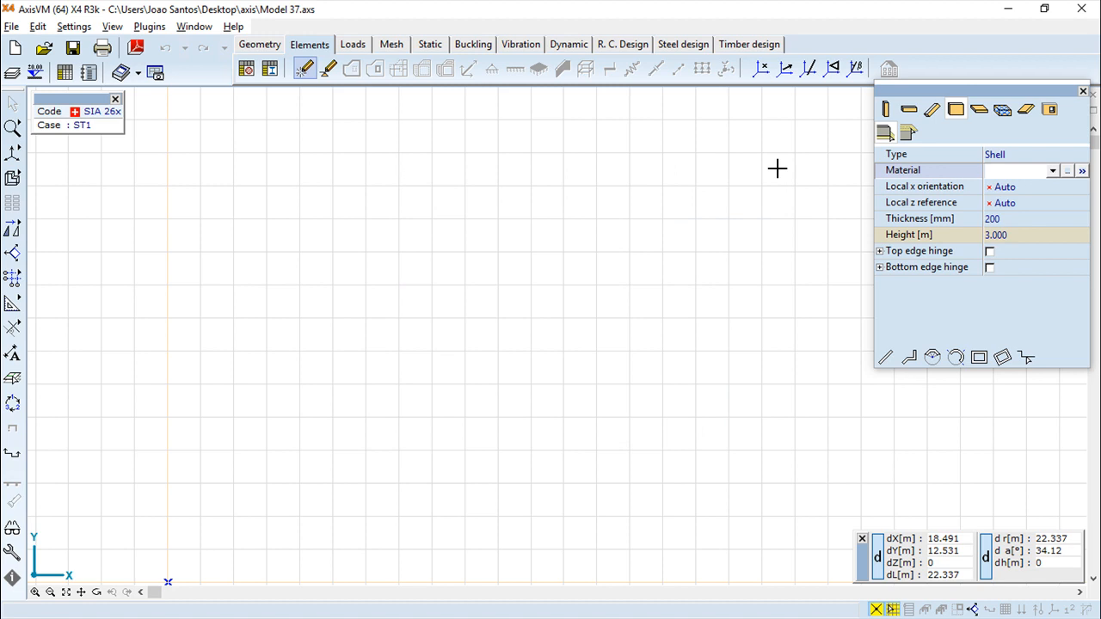
left_click(979, 359)
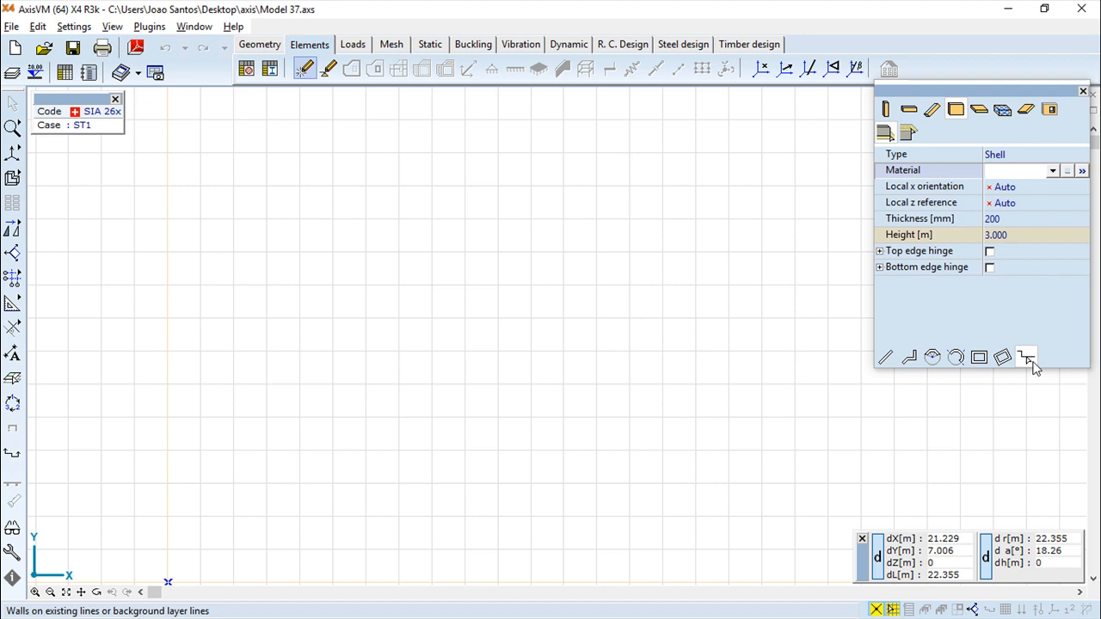
left_click(1083, 90)
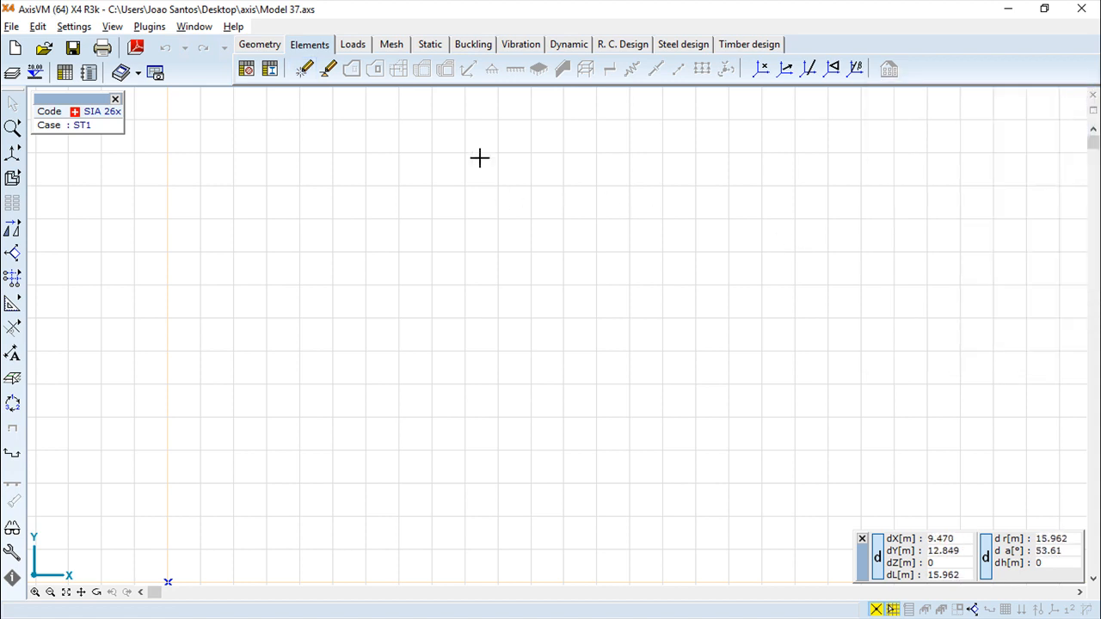
Examine the stiffness parameters for directly drawing a line support, and close the support window without changing them
left_click(329, 71)
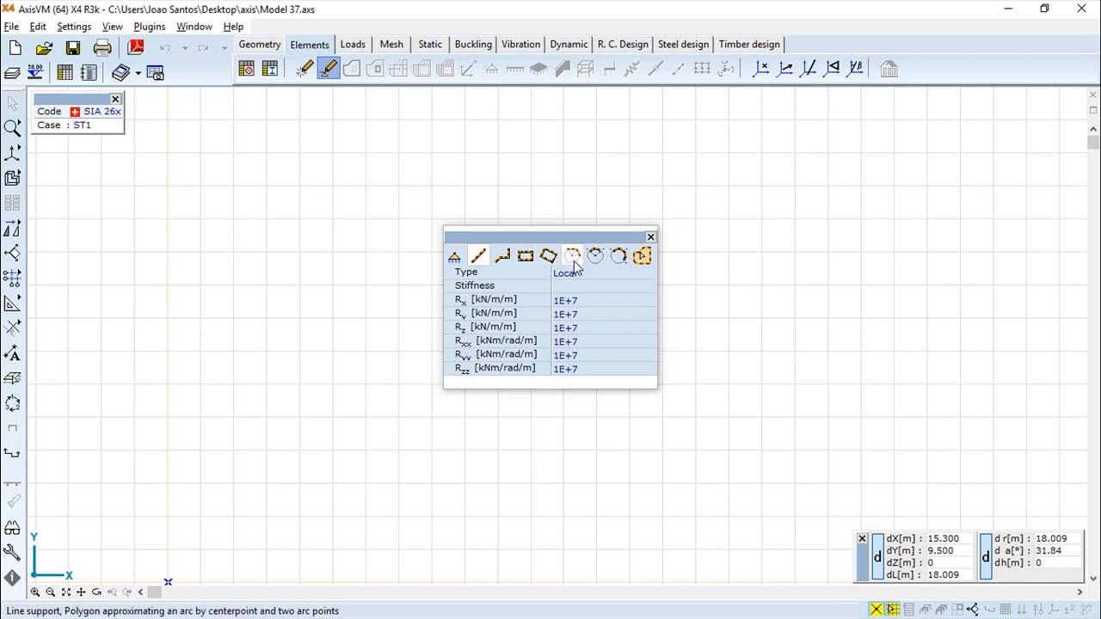
left_click(604, 326)
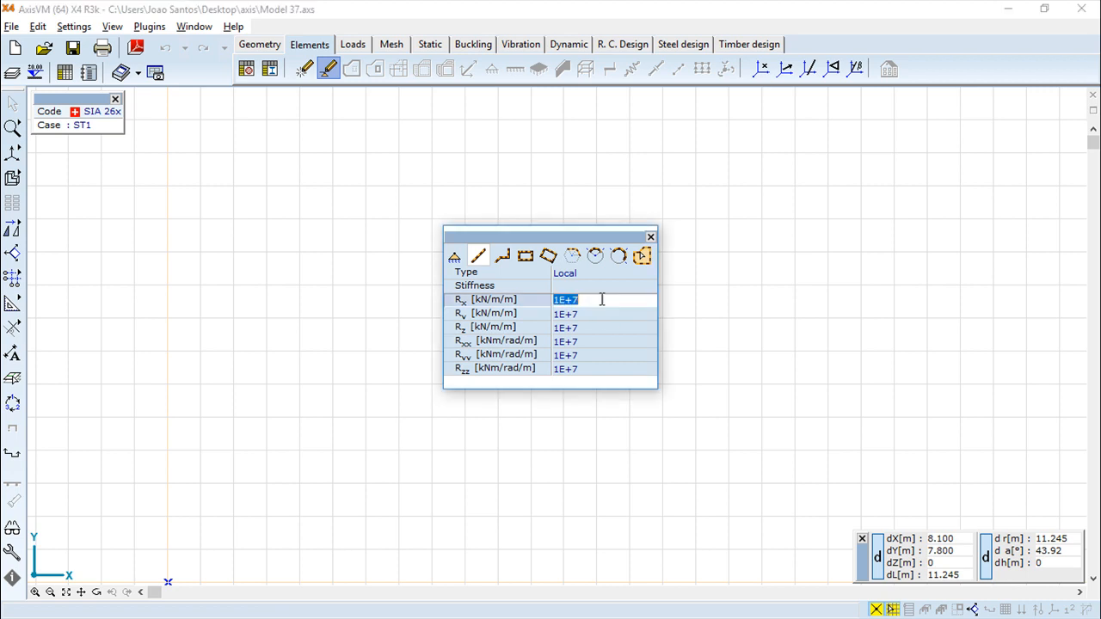
left_click(607, 356)
left_click(608, 324)
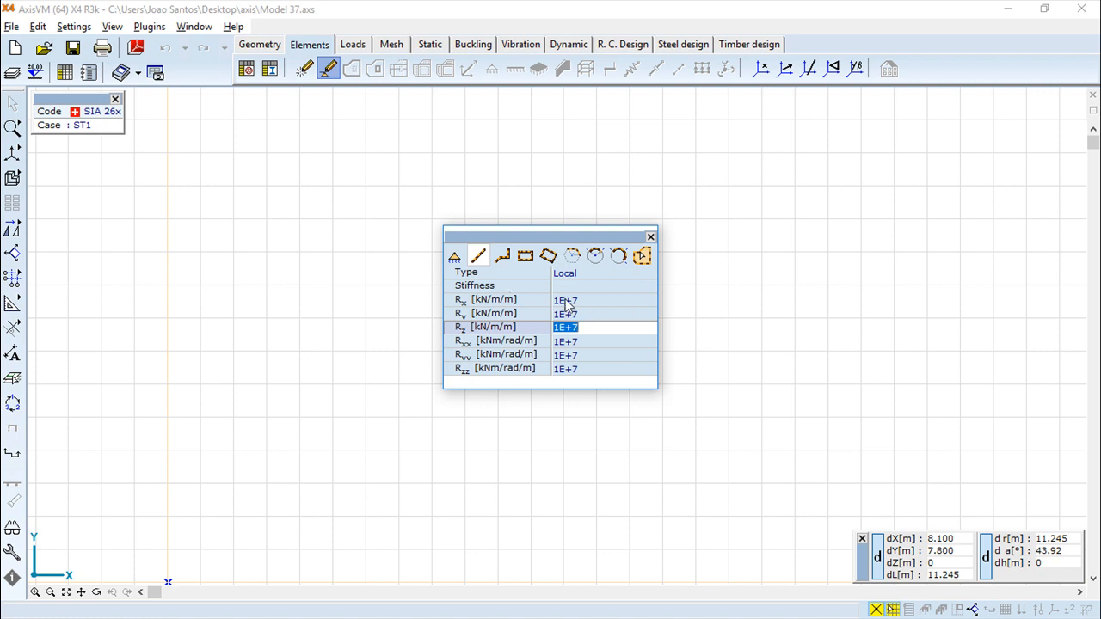
left_click(650, 237)
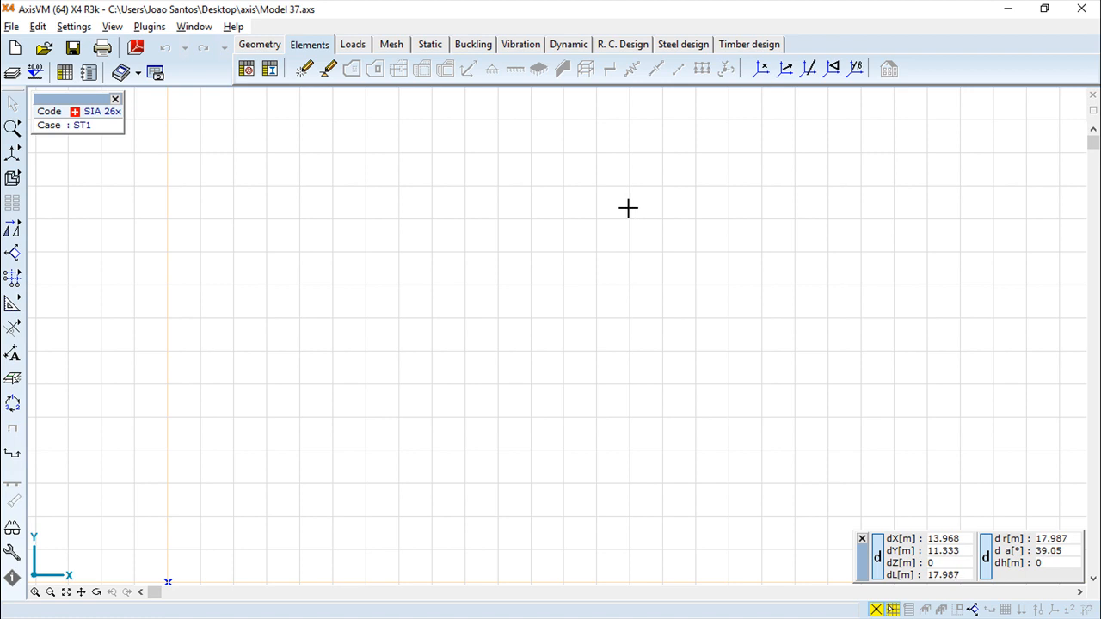
Set up a directly drawn slab object with C25/30 concrete from the SIA 26x (Swiss) material library
left_click(301, 72)
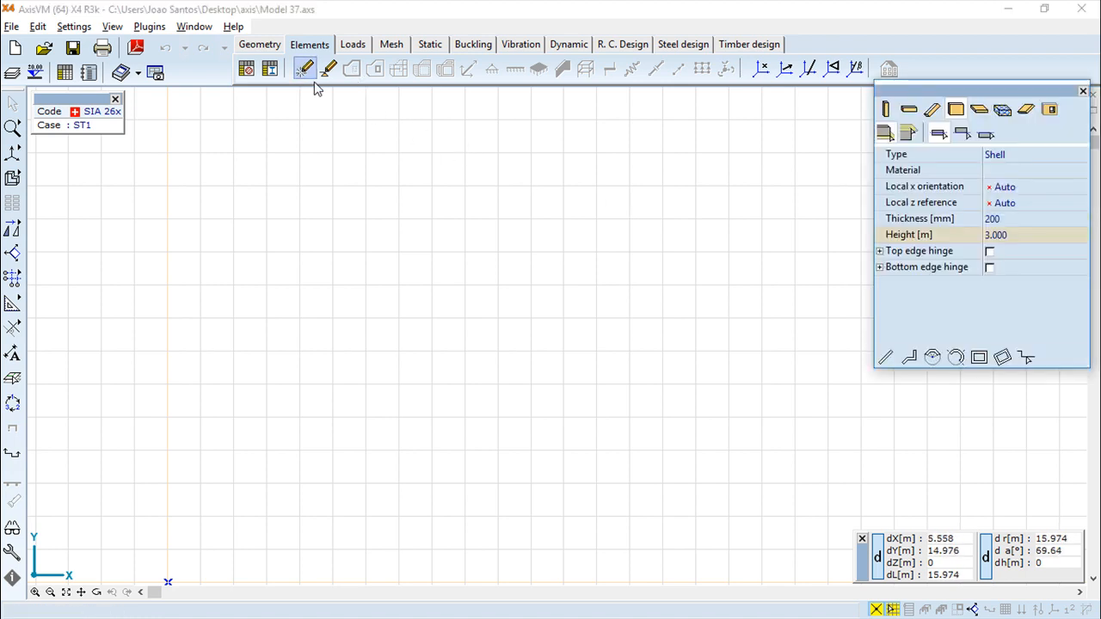
left_click(978, 114)
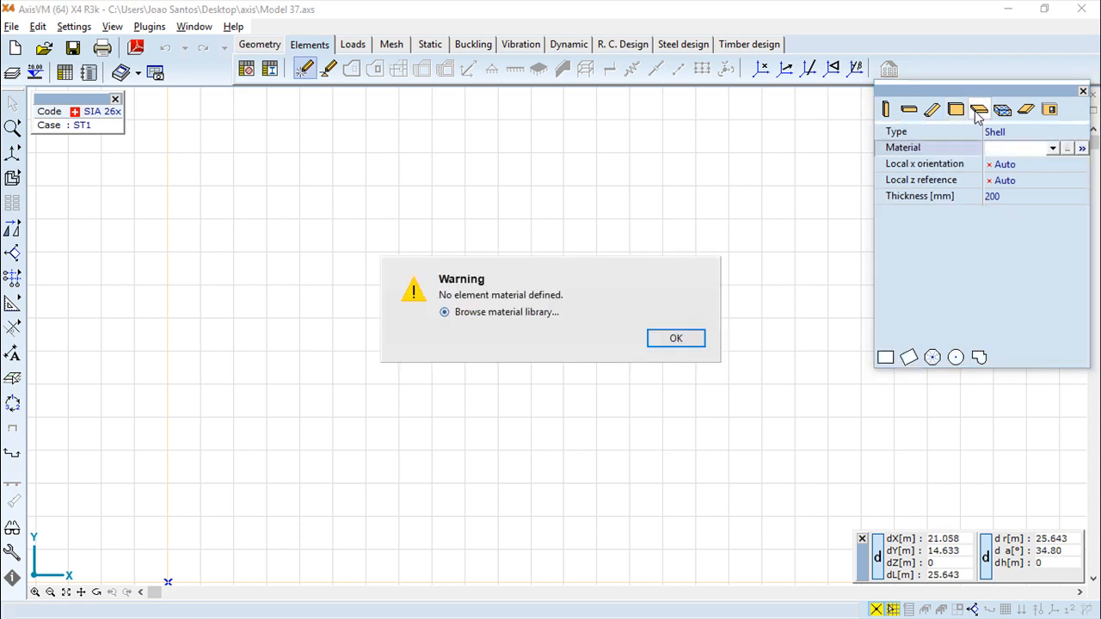
left_click(670, 339)
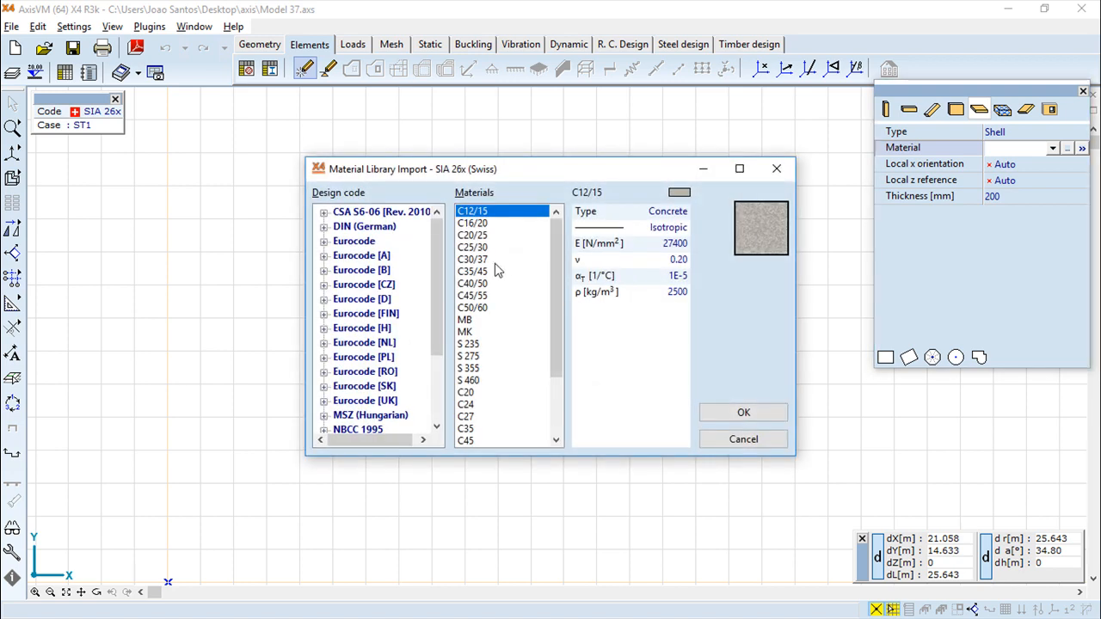
left_click(472, 248)
left_click(743, 416)
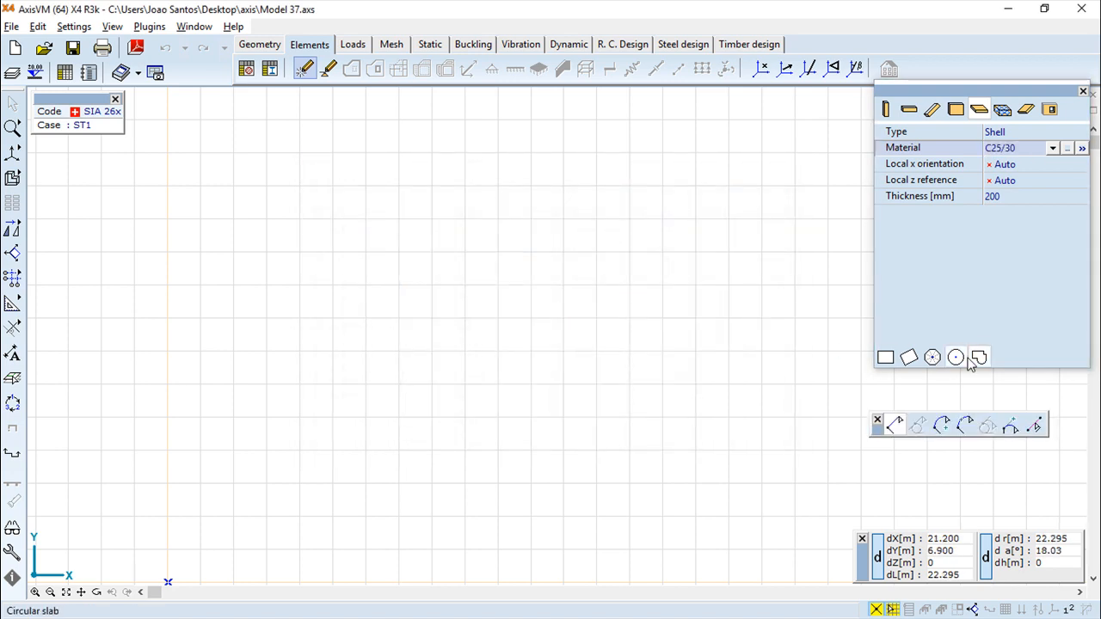
Draw a closed five-sided polygonal slab in the XY plane
left_click(205, 277)
left_click(474, 144)
left_click(748, 289)
left_click(695, 461)
left_click(210, 528)
left_click(210, 529)
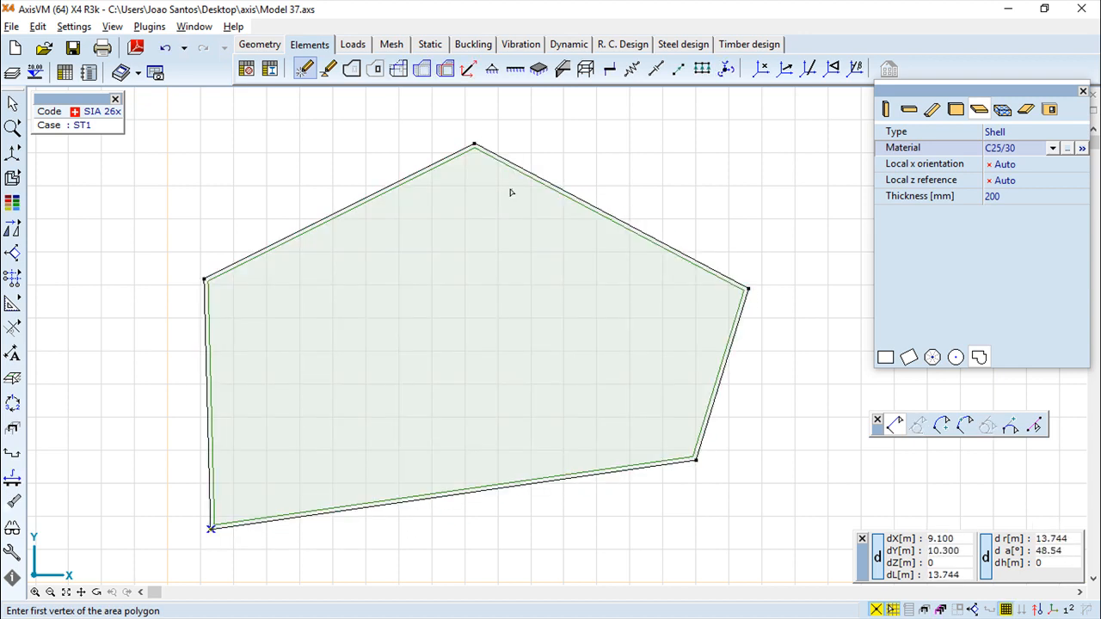
Draw a second, four-sided slab sharing the upper-right edge of the five-sided slab, and finish object drawing
left_click(474, 143)
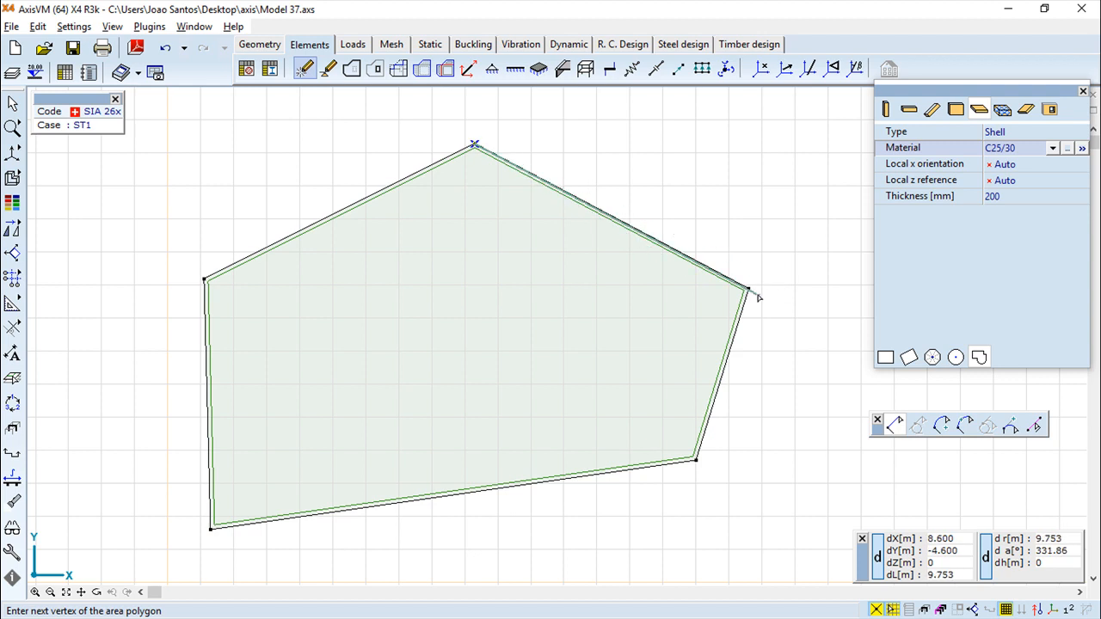
left_click(748, 289)
left_click(824, 147)
double_click(619, 105)
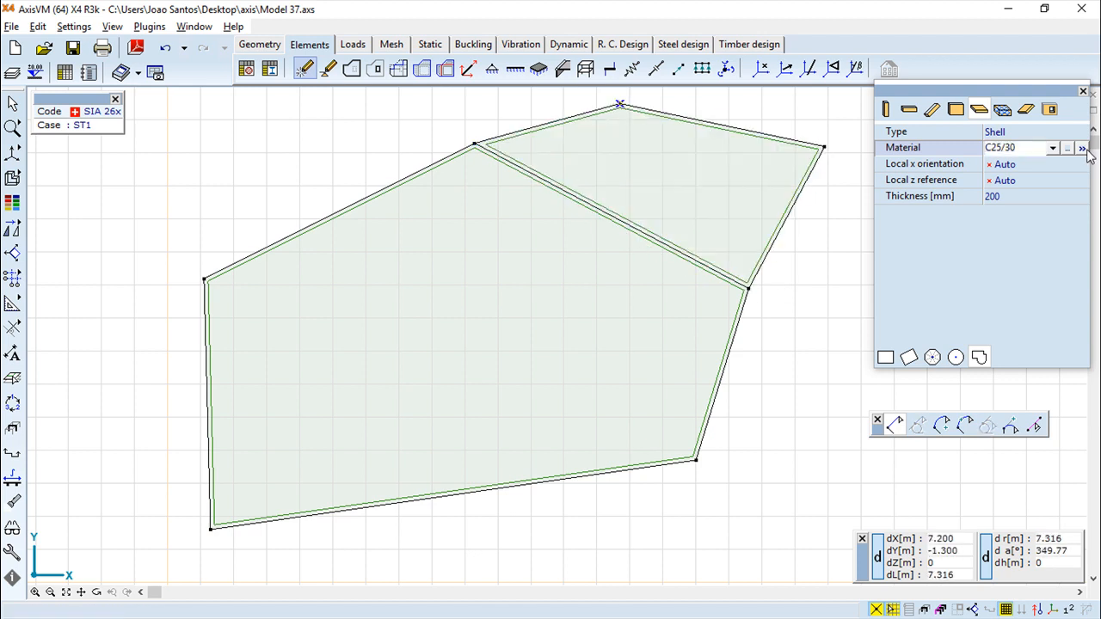
left_click(1083, 92)
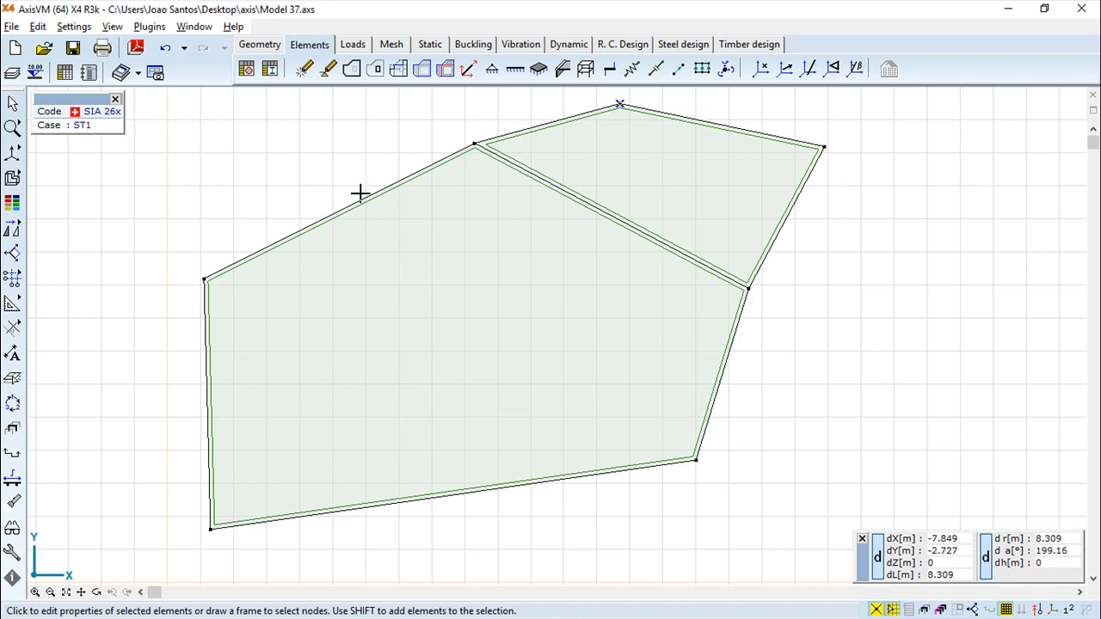
Select the five-sided slab for domain modification and review the available domain kinds and the Membrane and Shell types, leaving Shell selected
left_click(352, 70)
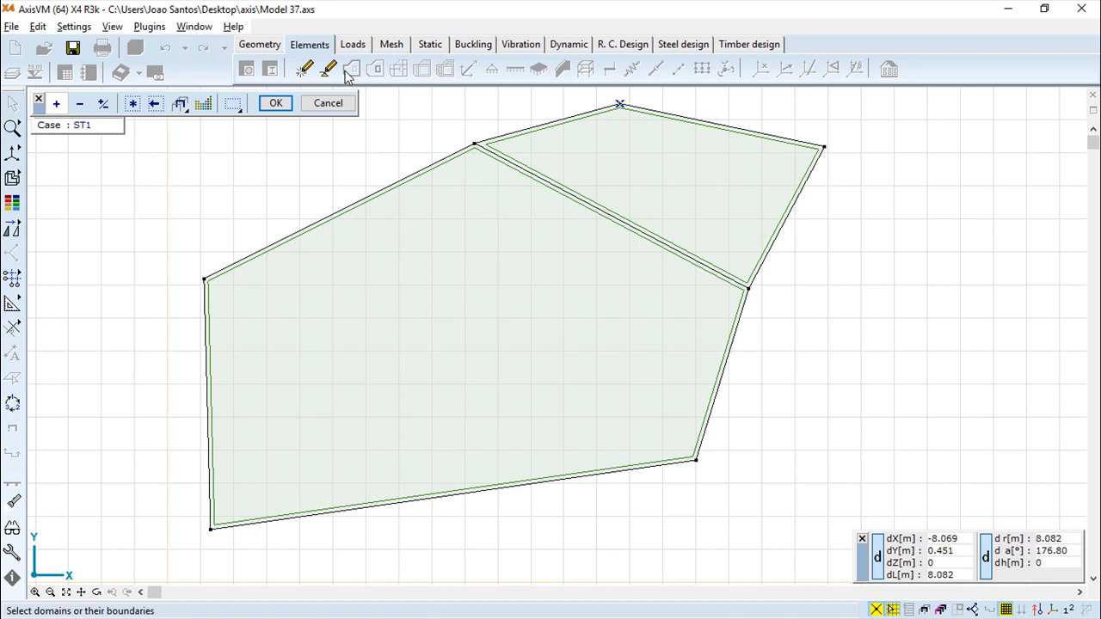
left_click_drag(328, 239, 246, 205)
left_click(276, 103)
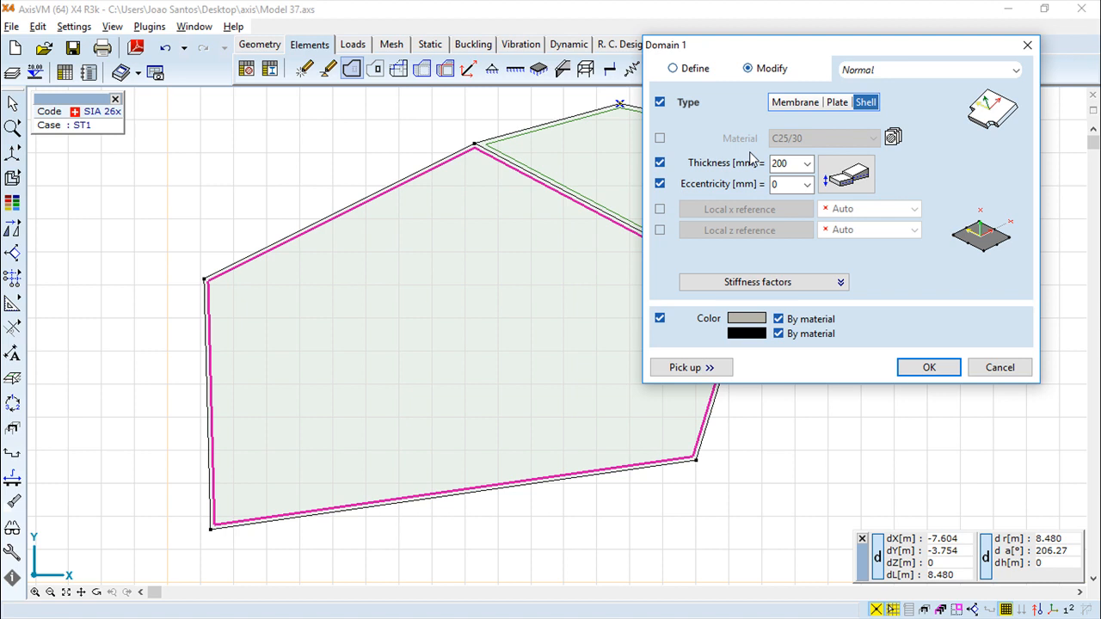
left_click(1015, 71)
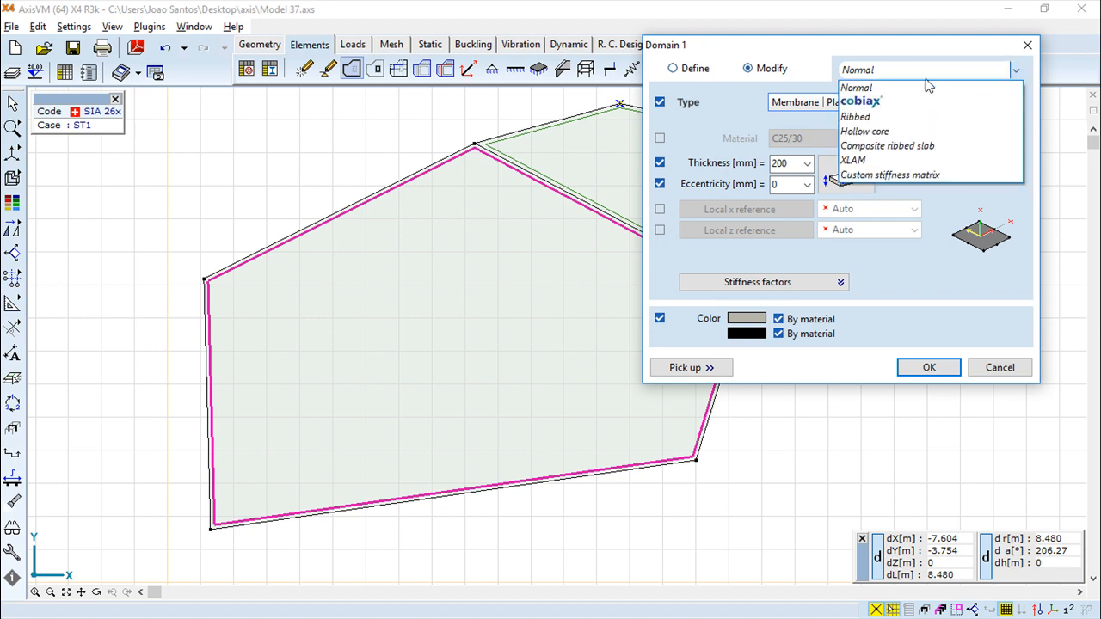
left_click(1036, 230)
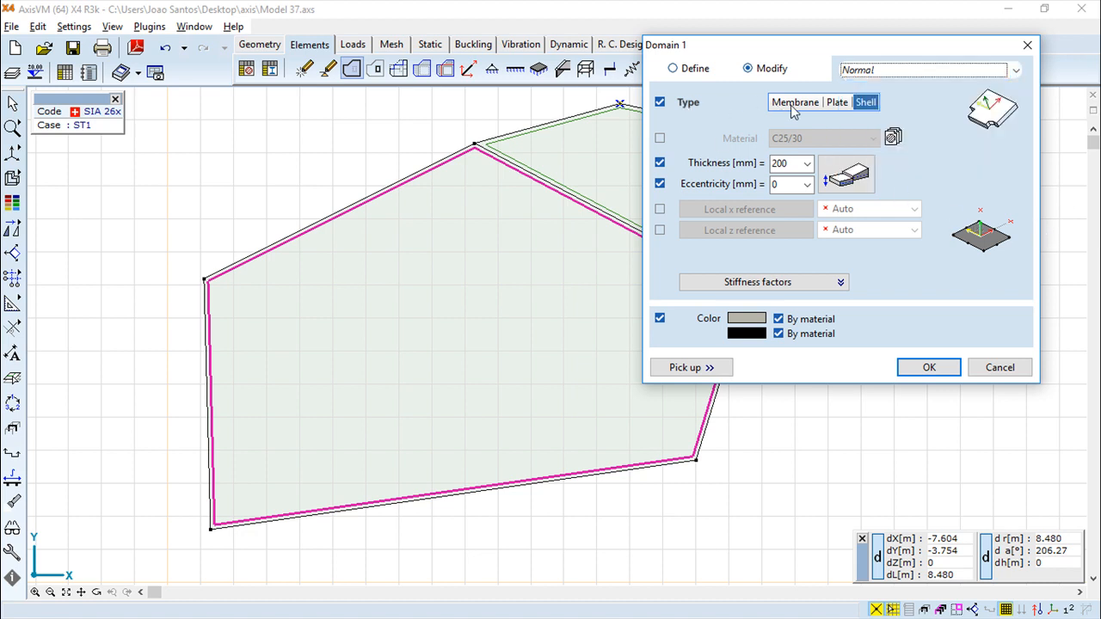
left_click(793, 106)
left_click(865, 104)
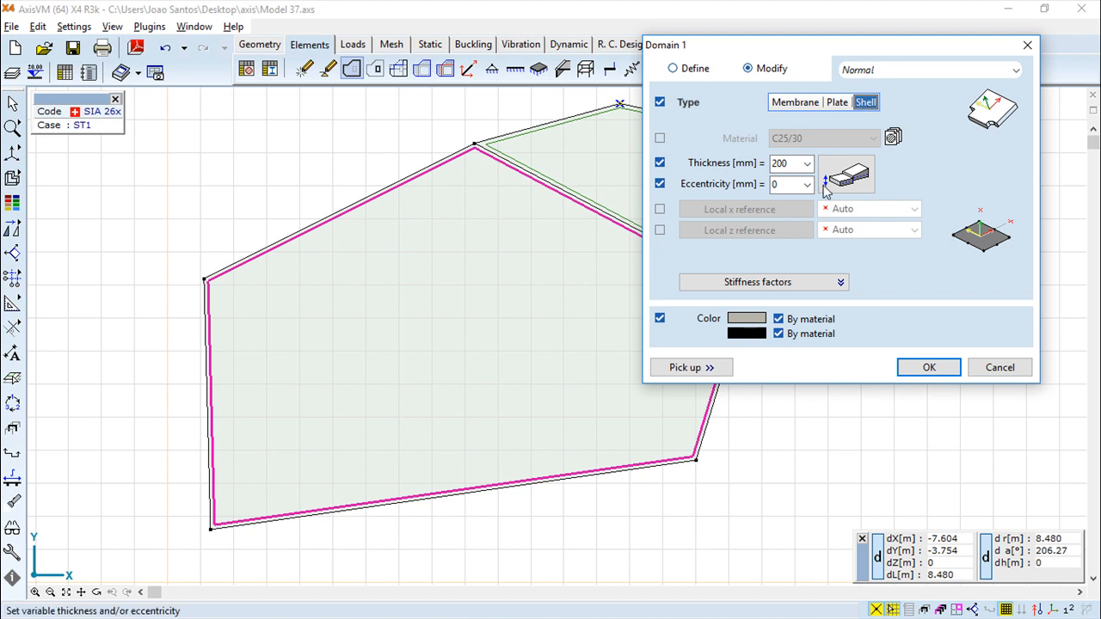
View the material library and the stiffness factors offered for the five-sided domain, without changing them
left_click(893, 138)
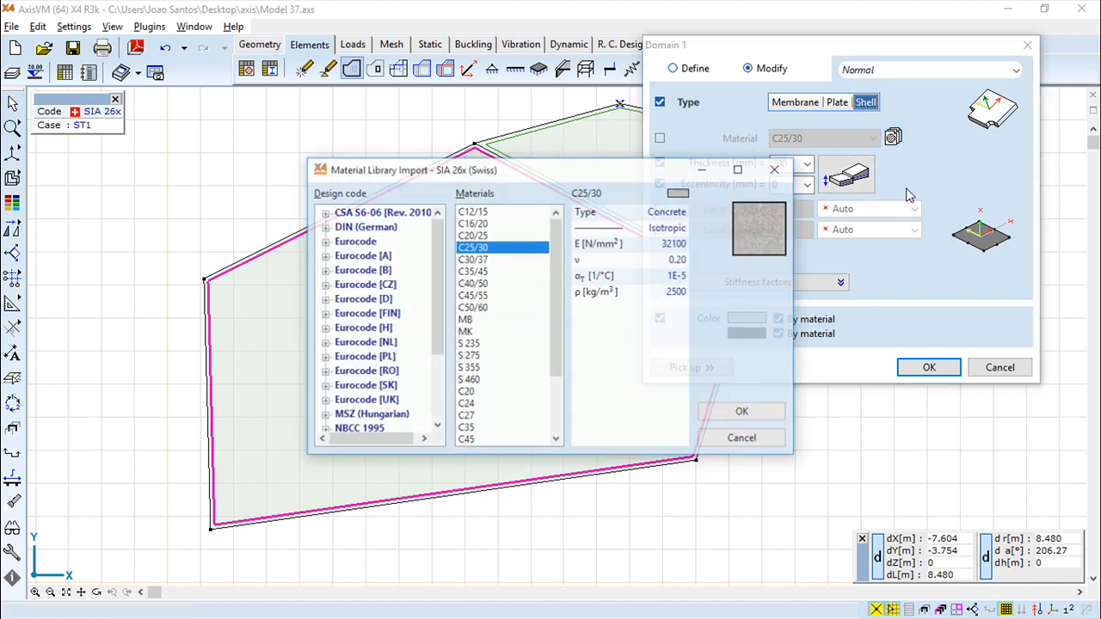
left_click(742, 439)
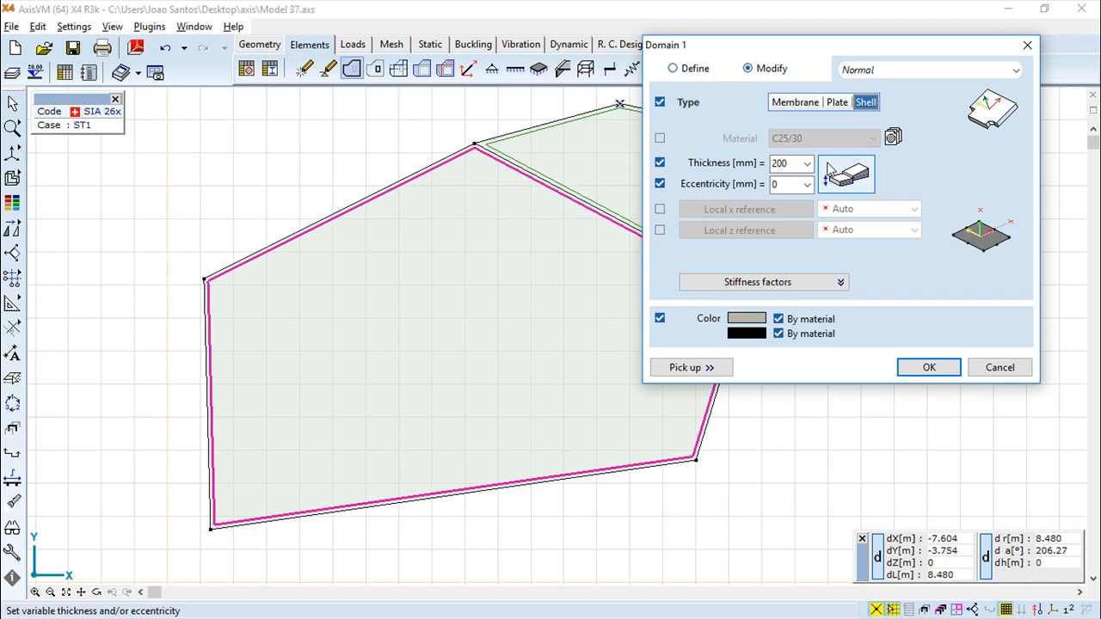
left_click(840, 283)
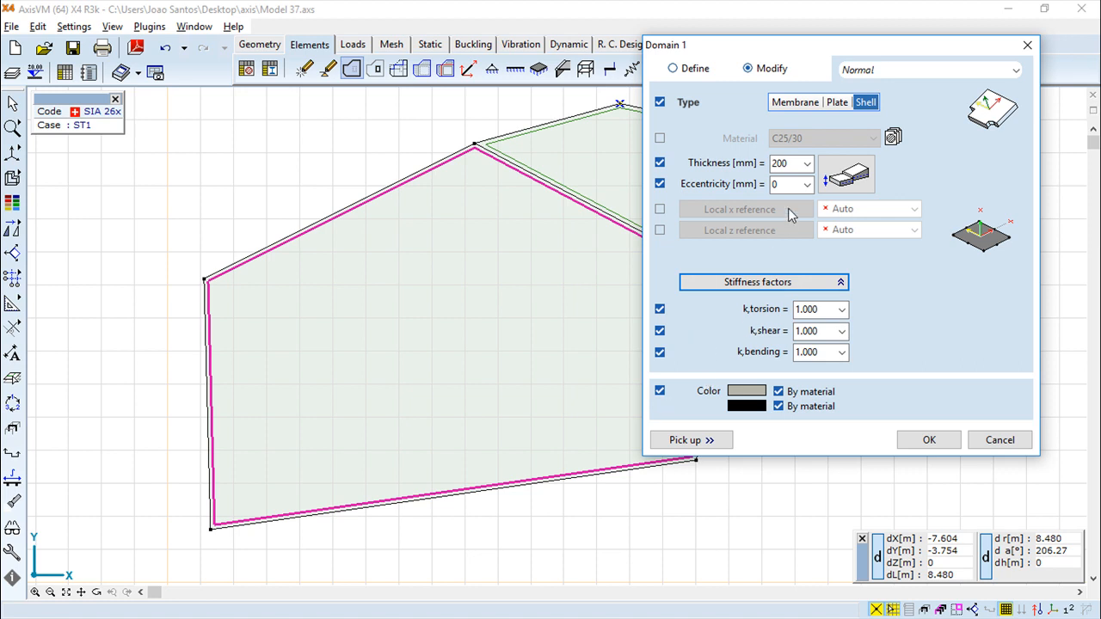
Try the one-way and two-way tapered thickness options for the five-sided domain, leaving one-way tapered selected
left_click(846, 175)
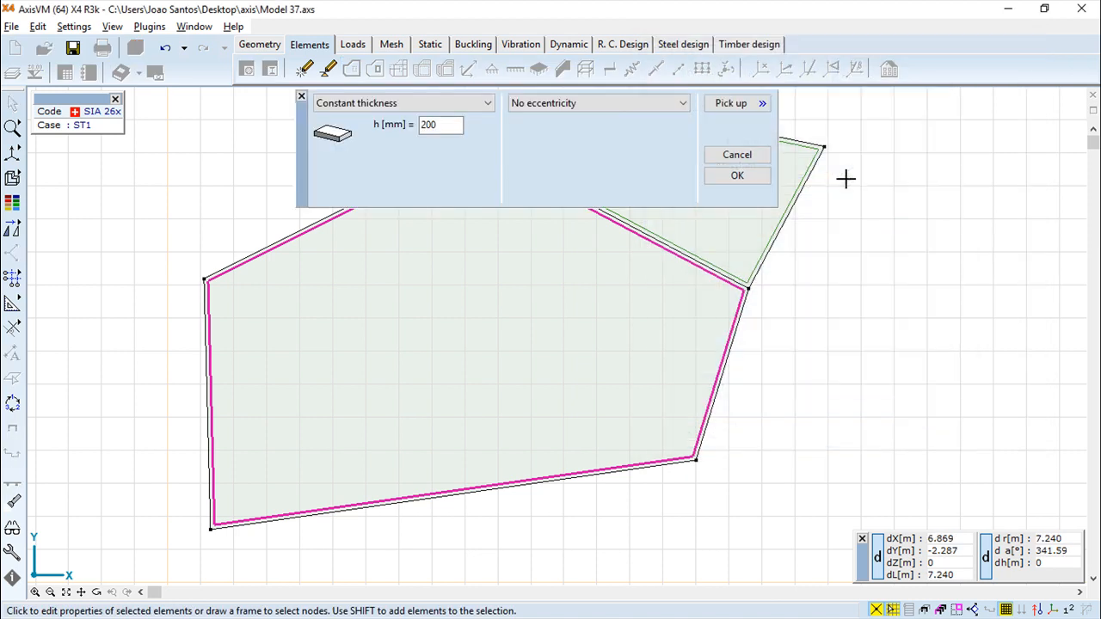
left_click(488, 103)
left_click(372, 133)
left_click(487, 103)
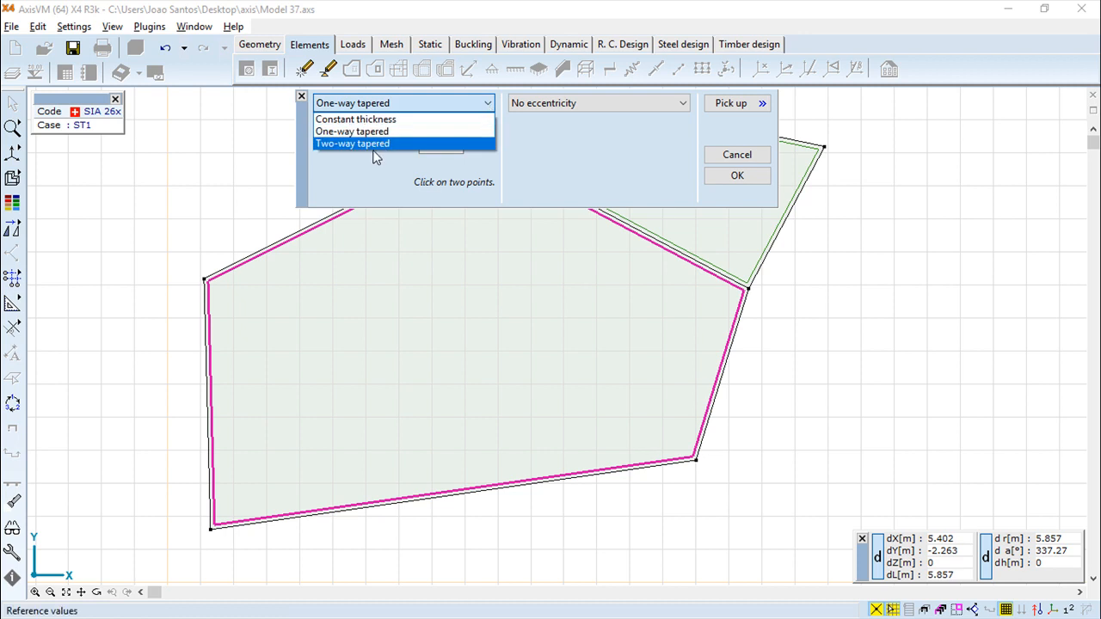
left_click(371, 144)
left_click(488, 103)
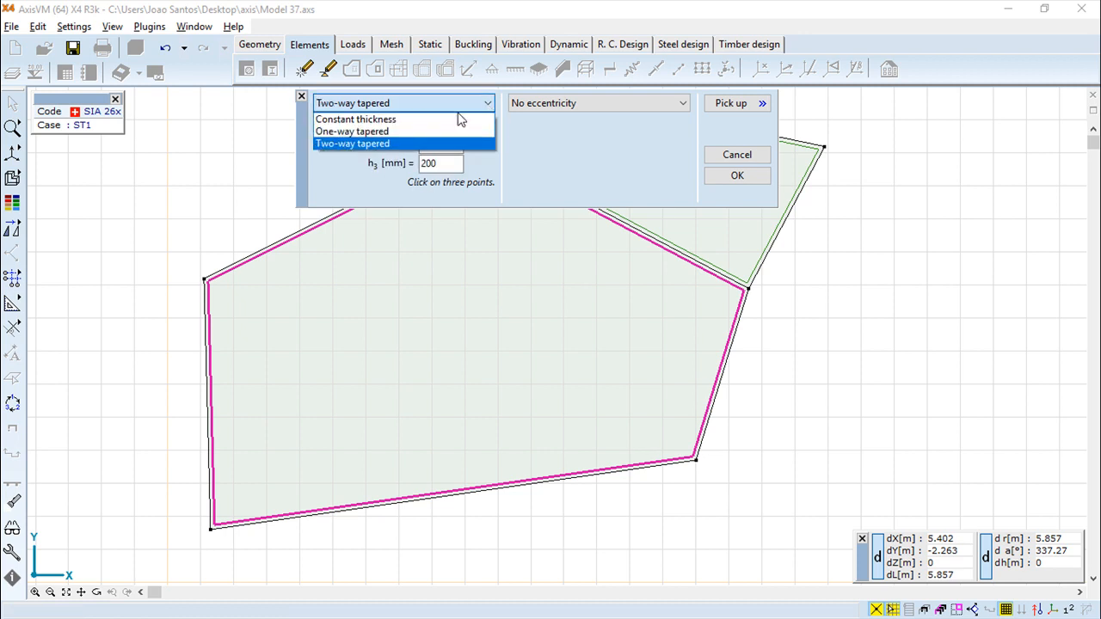
left_click(371, 134)
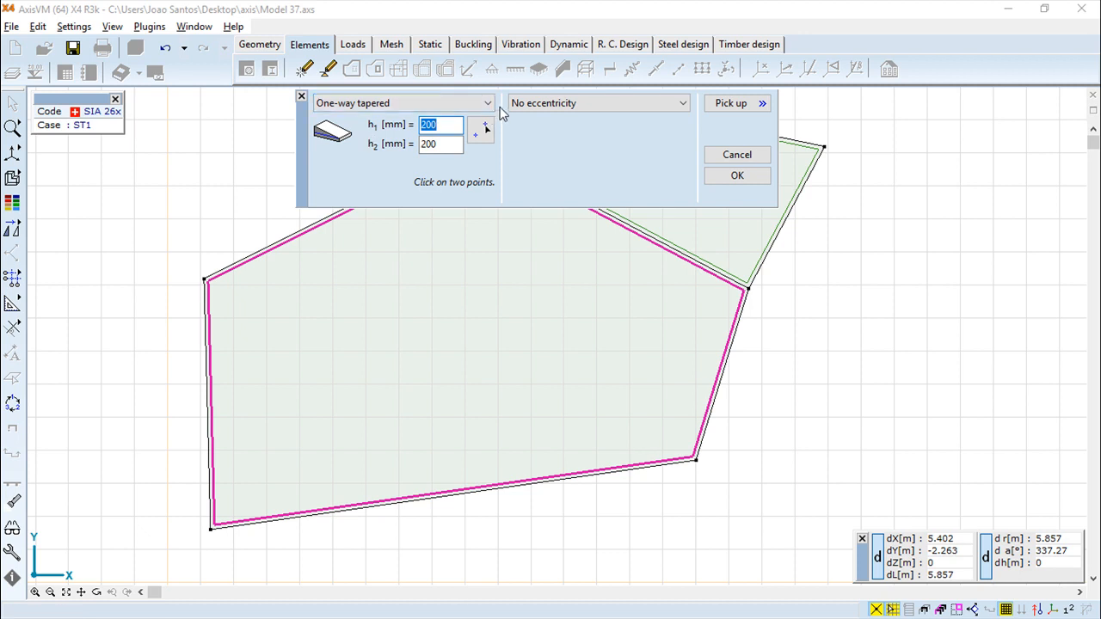
Try constant, one-way and top-aligned eccentricity for the five-sided domain, and return it to no eccentricity
left_click(683, 103)
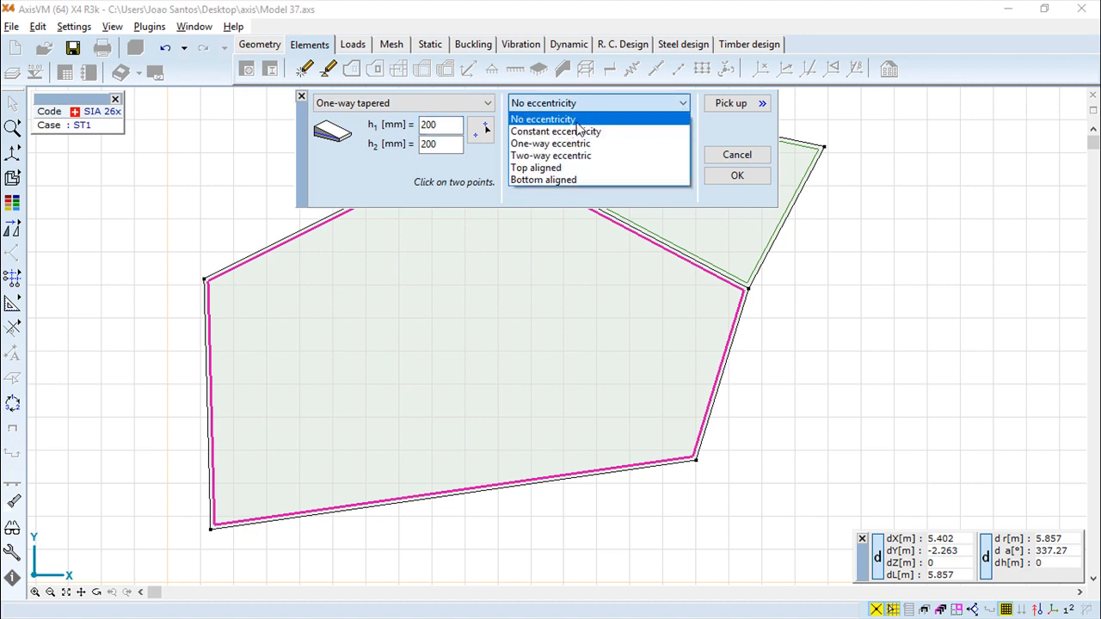
left_click(584, 132)
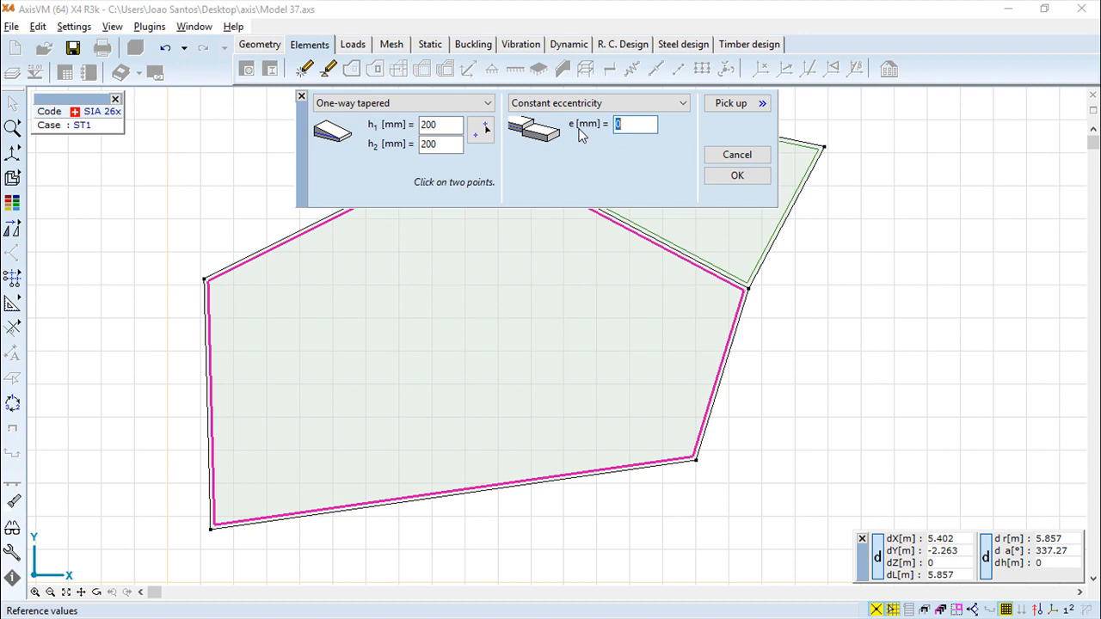
left_click(683, 103)
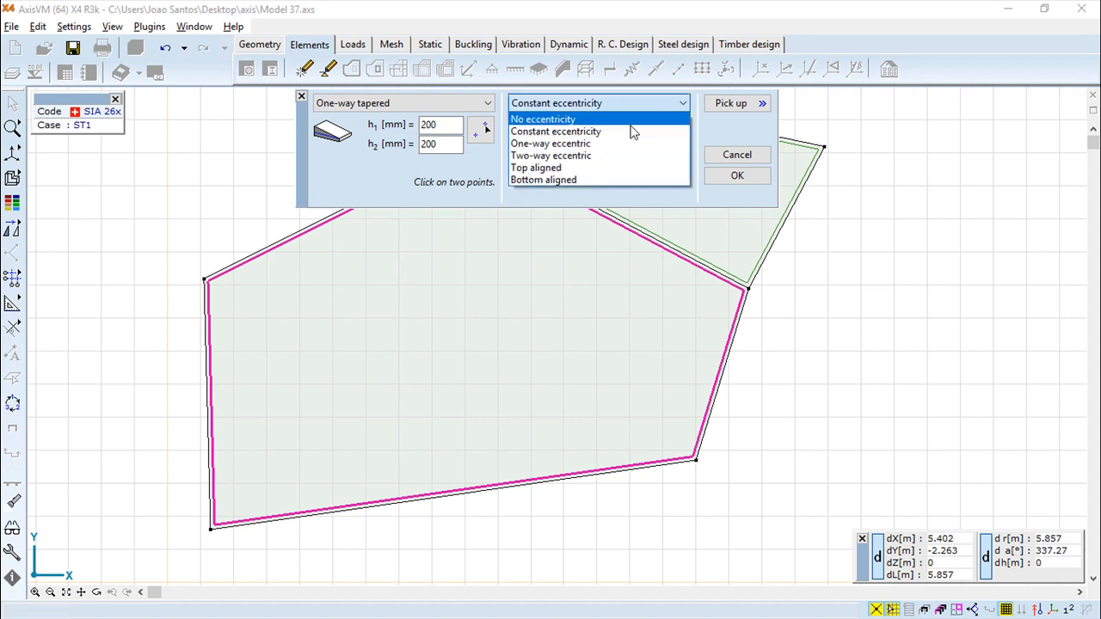
left_click(585, 144)
left_click(683, 103)
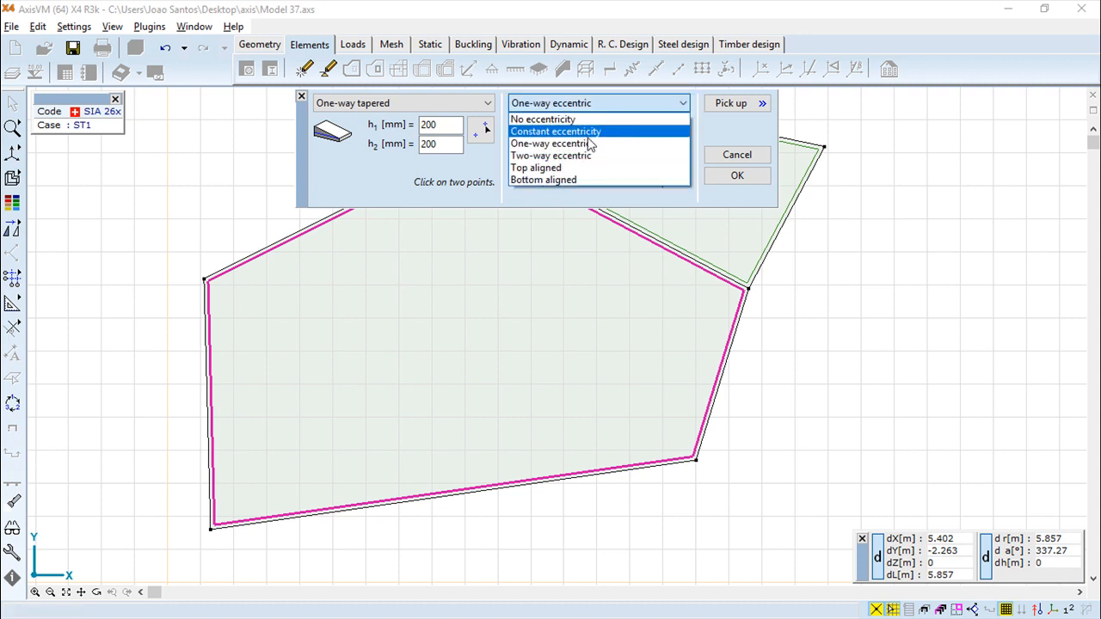
left_click(558, 171)
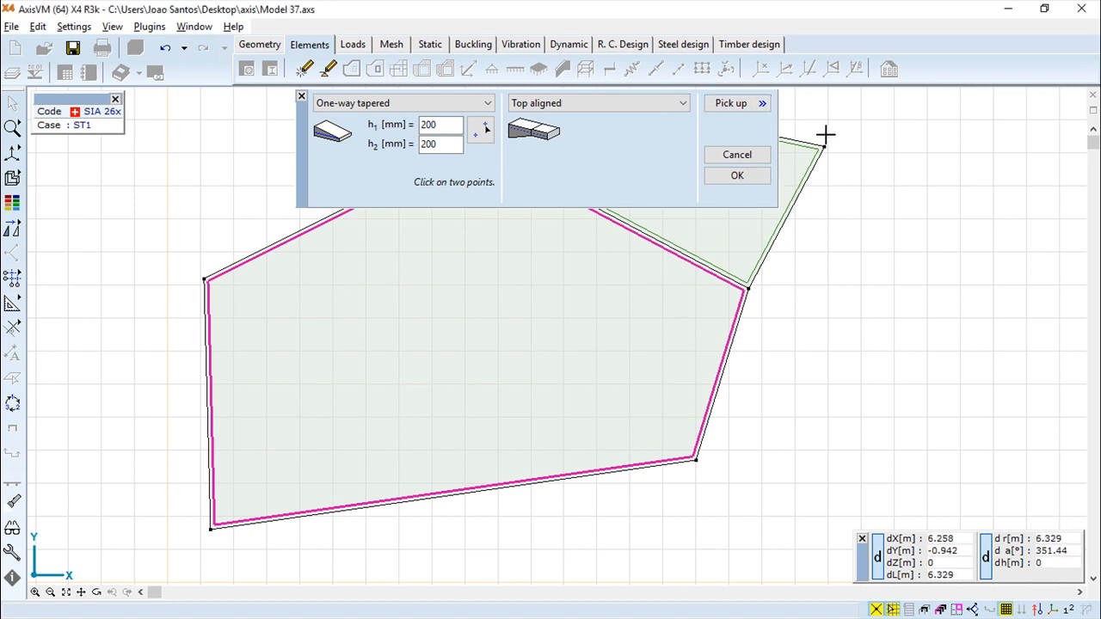
left_click(675, 104)
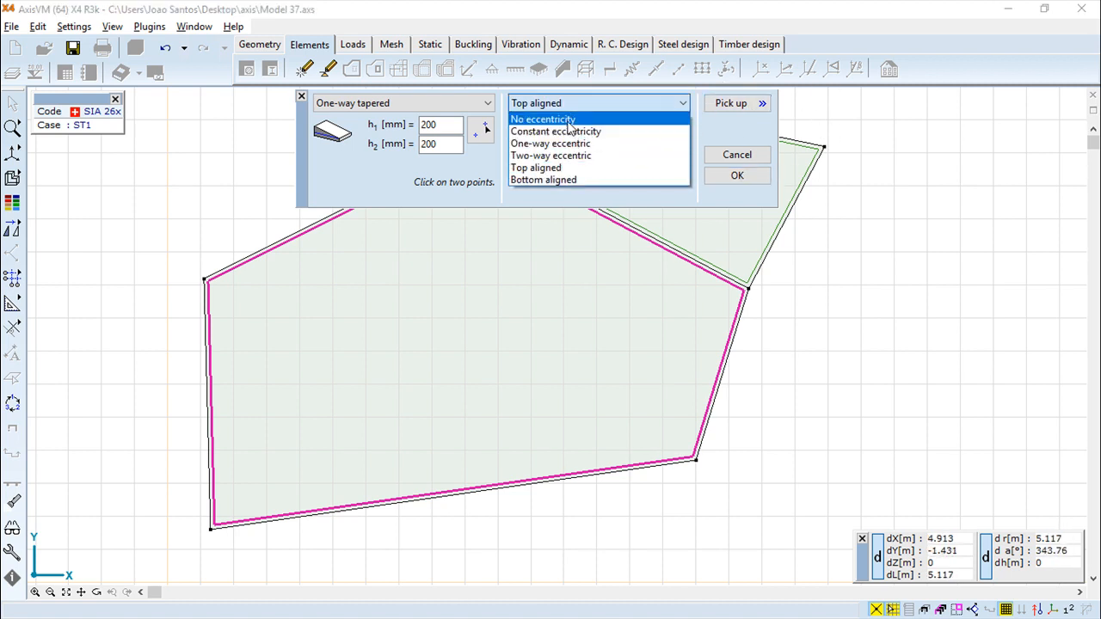
left_click(568, 121)
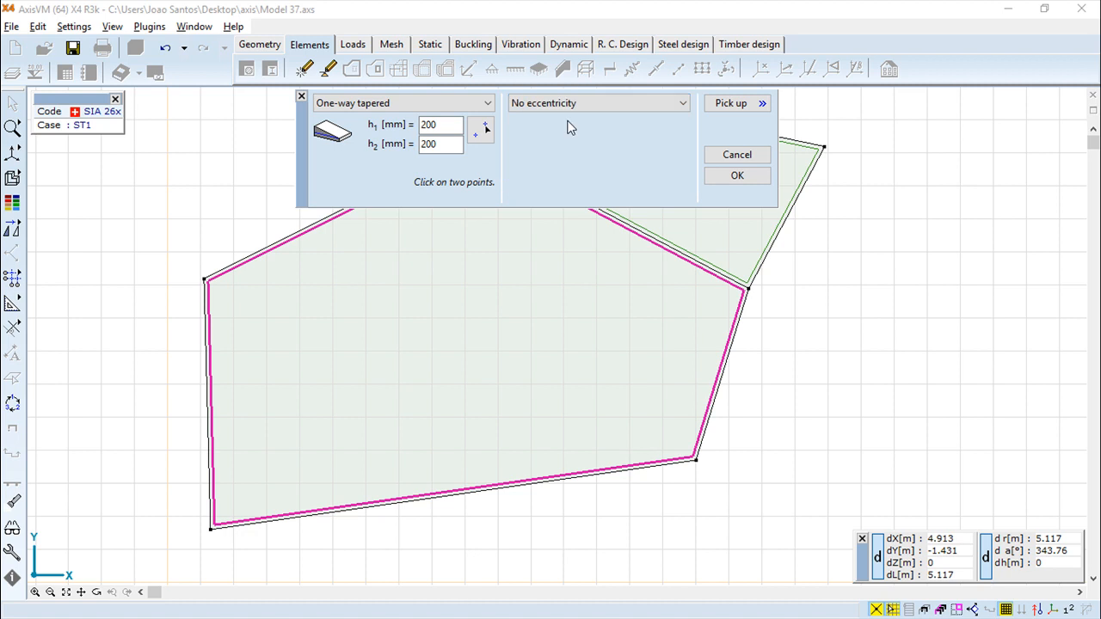
Set the five-sided domain to constant thickness and apply the domain settings
left_click(462, 105)
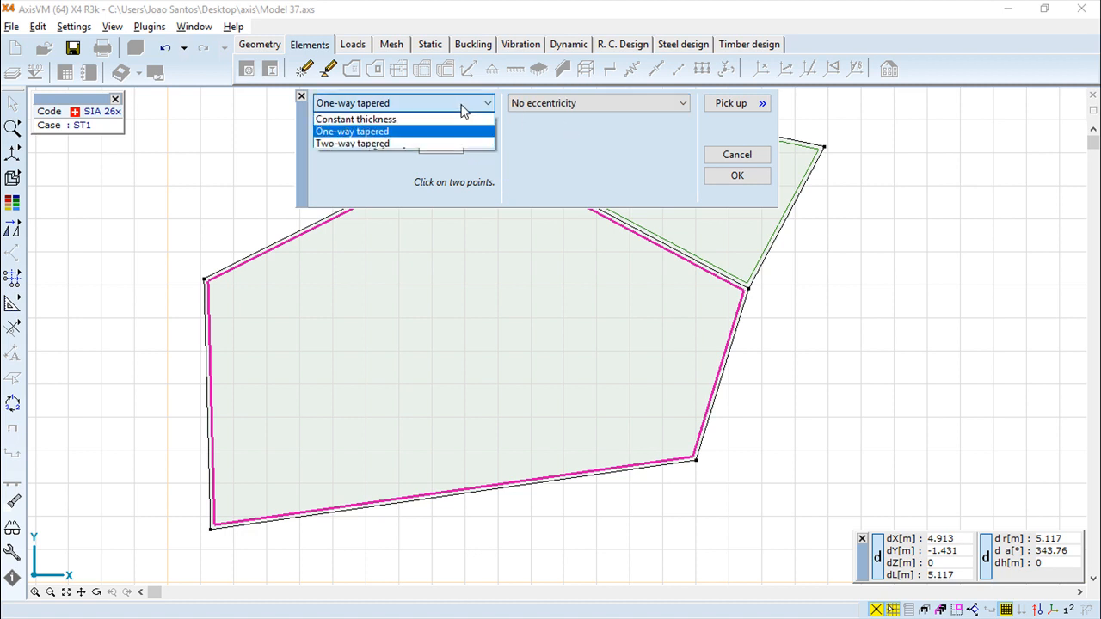
left_click(413, 118)
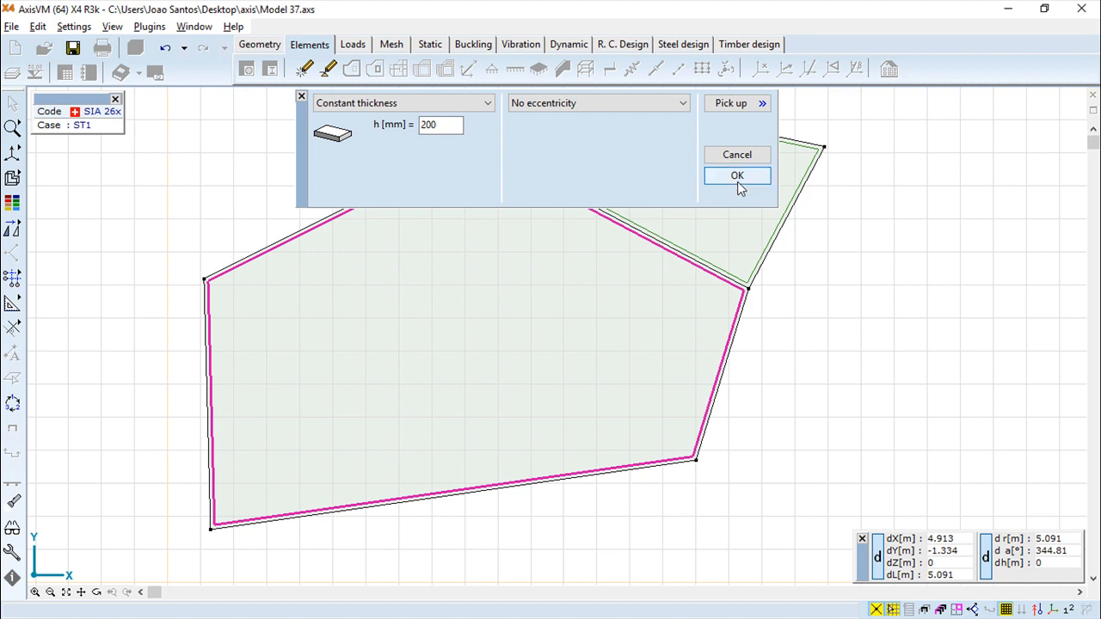
left_click(736, 176)
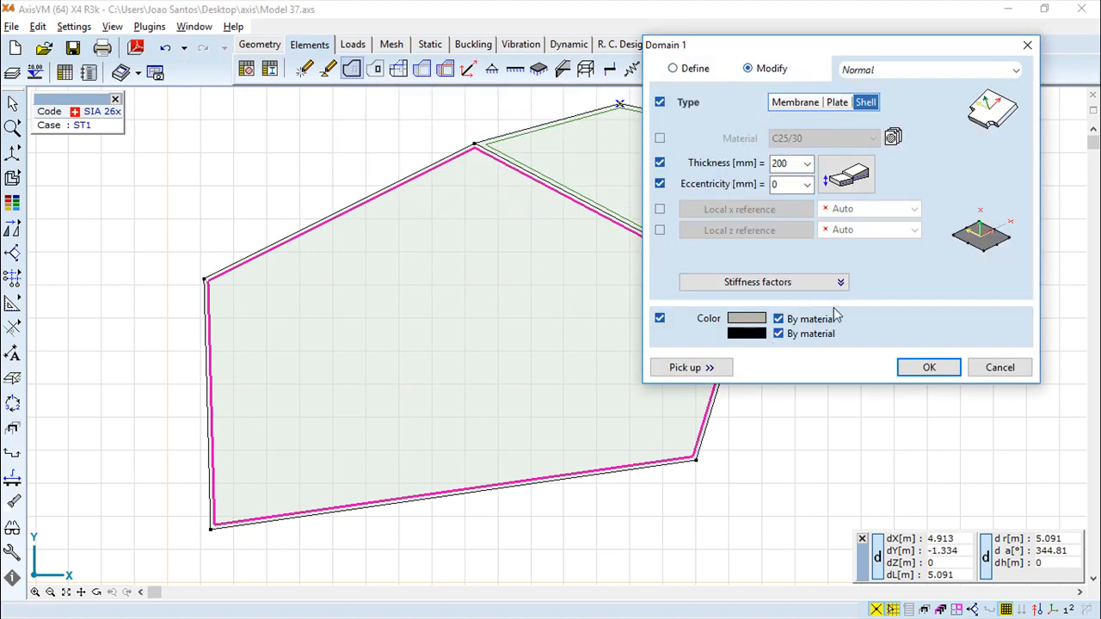
left_click(913, 367)
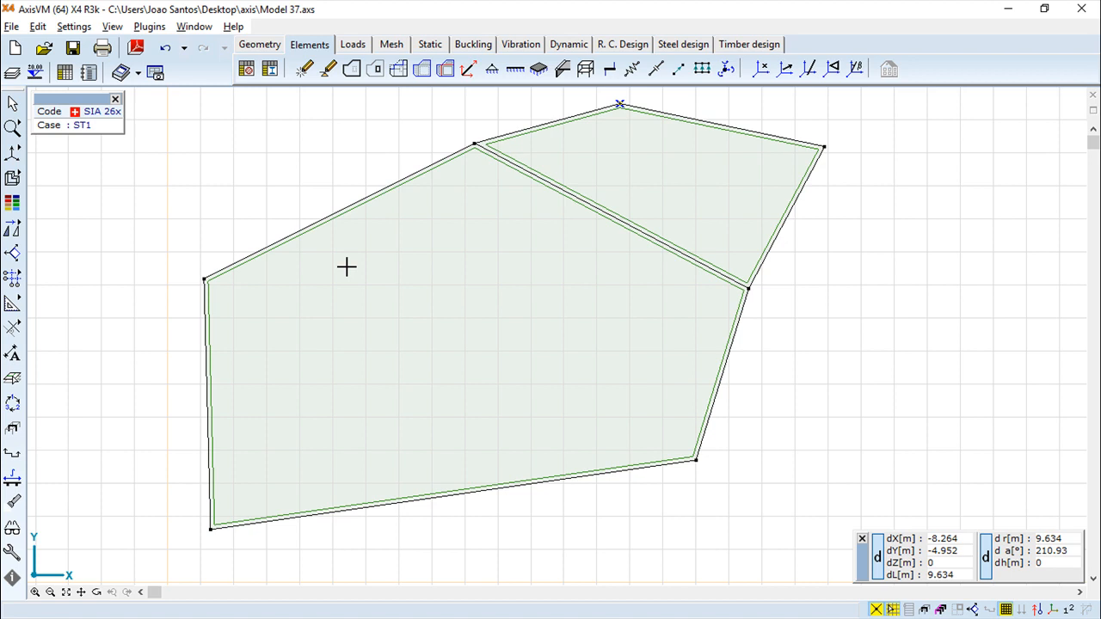
Reopen the five-sided domain's properties for modification and try the Ribbed domain type
left_click(352, 70)
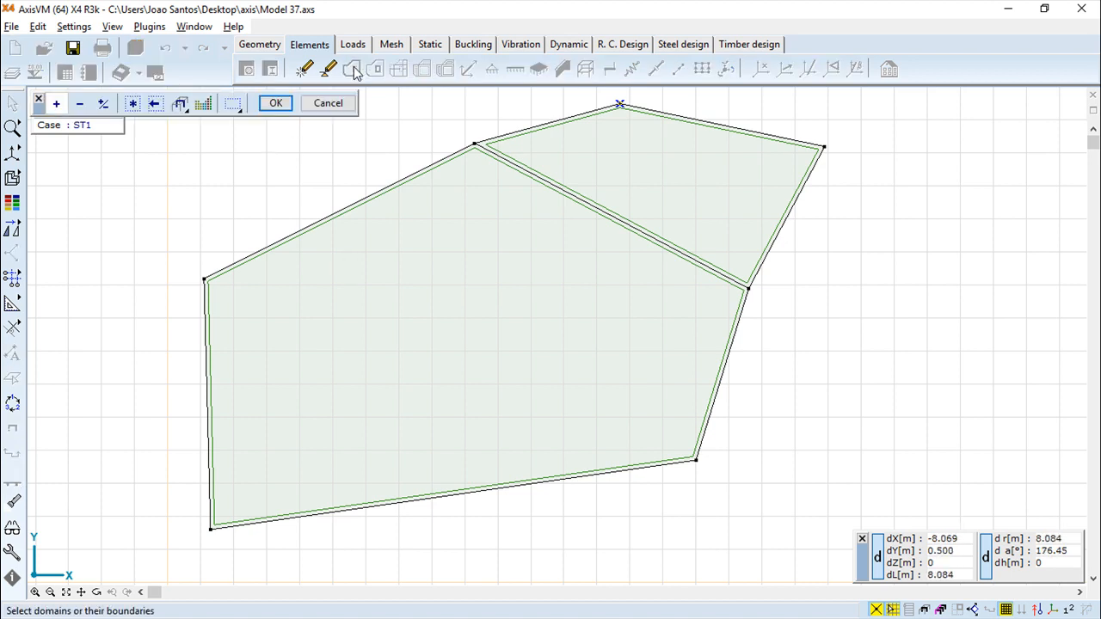
mouse_move(285, 160)
left_mouse_down()
mouse_move(371, 285)
mouse_move(381, 283)
mouse_move(277, 165)
left_mouse_up()
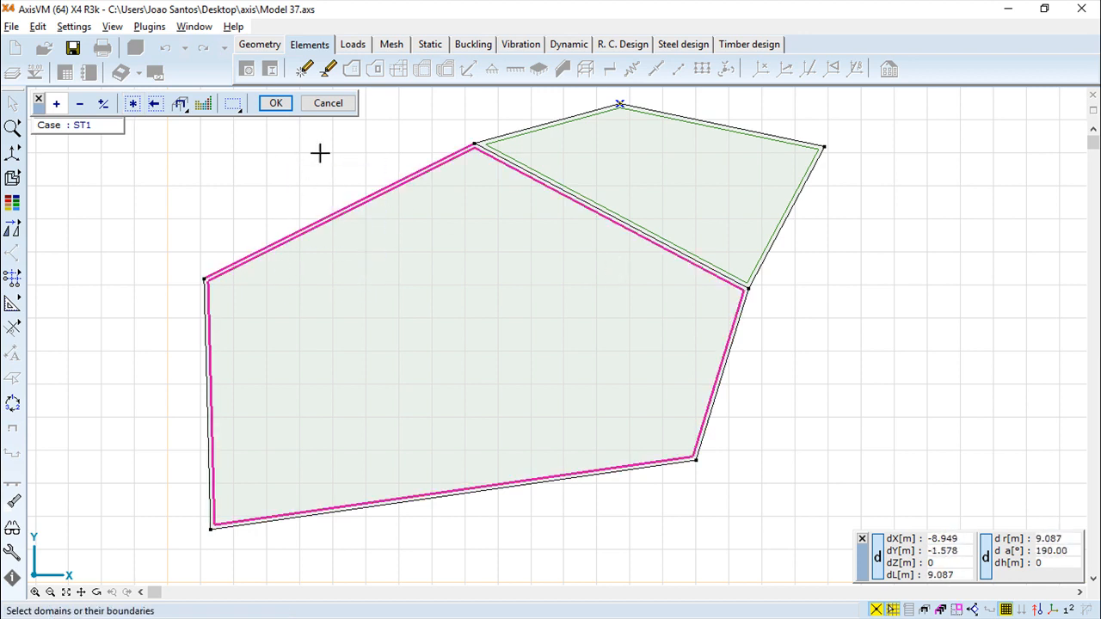
left_click(276, 103)
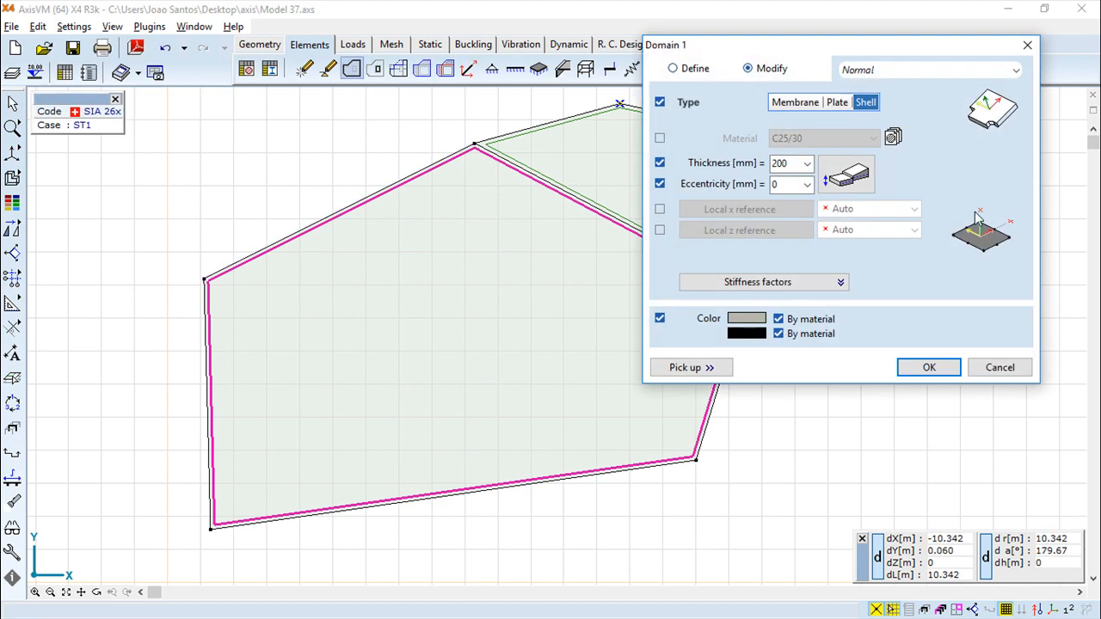
left_click(1015, 73)
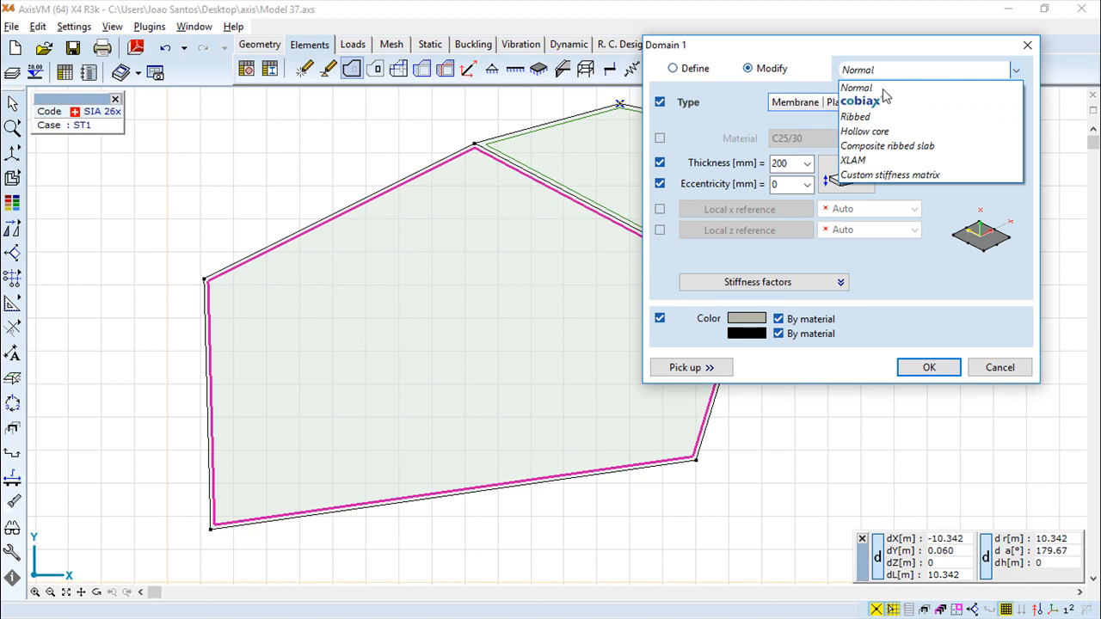
left_click(854, 118)
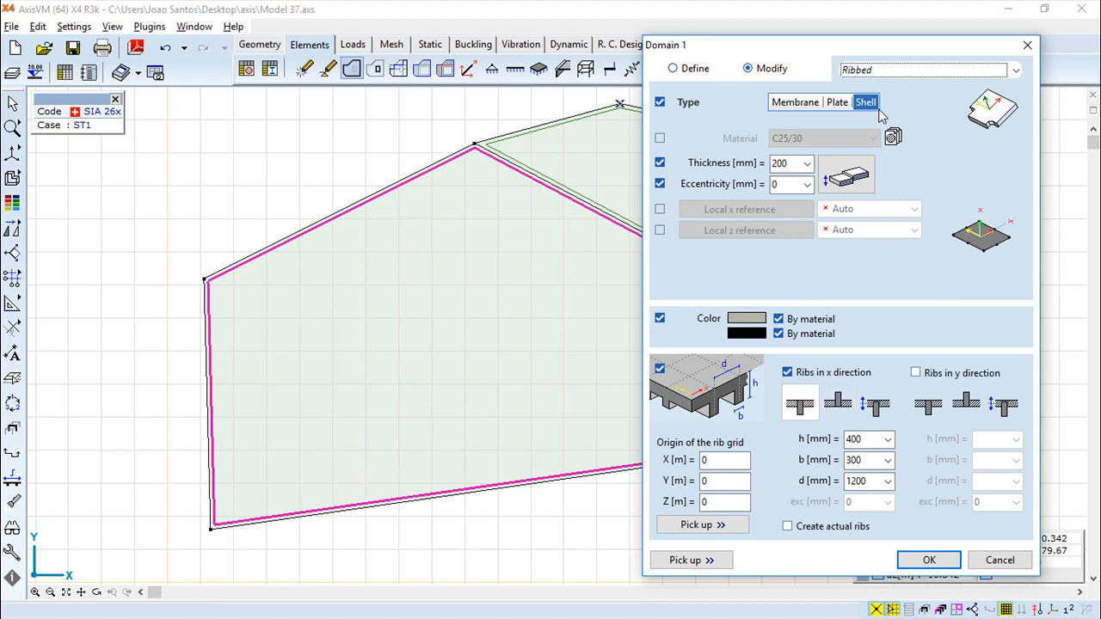
Try the XLAM type for the domain and browse the manufacturers' panel library, including Binderholz, FLEXcross, Leno and Merkle Holz, without adding a panel
left_click(1016, 71)
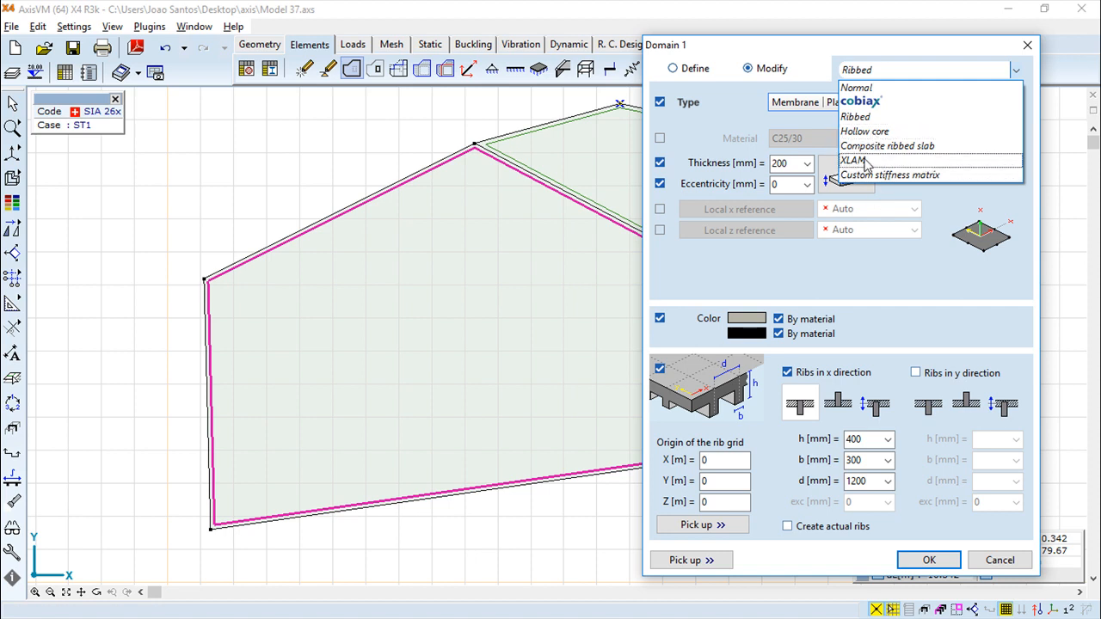
left_click(873, 159)
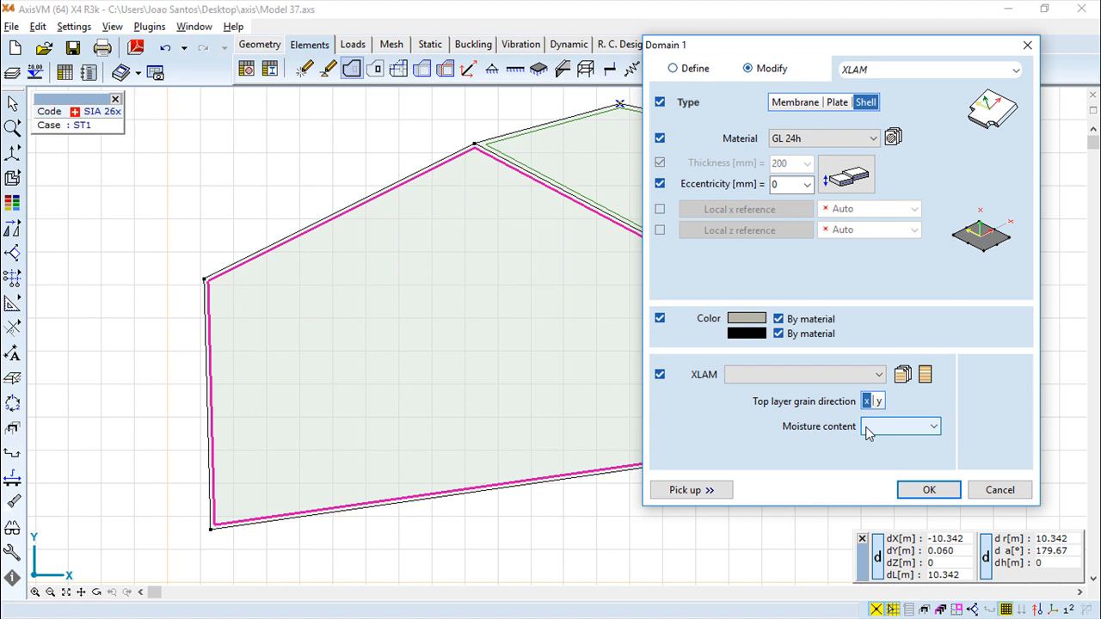
left_click(903, 376)
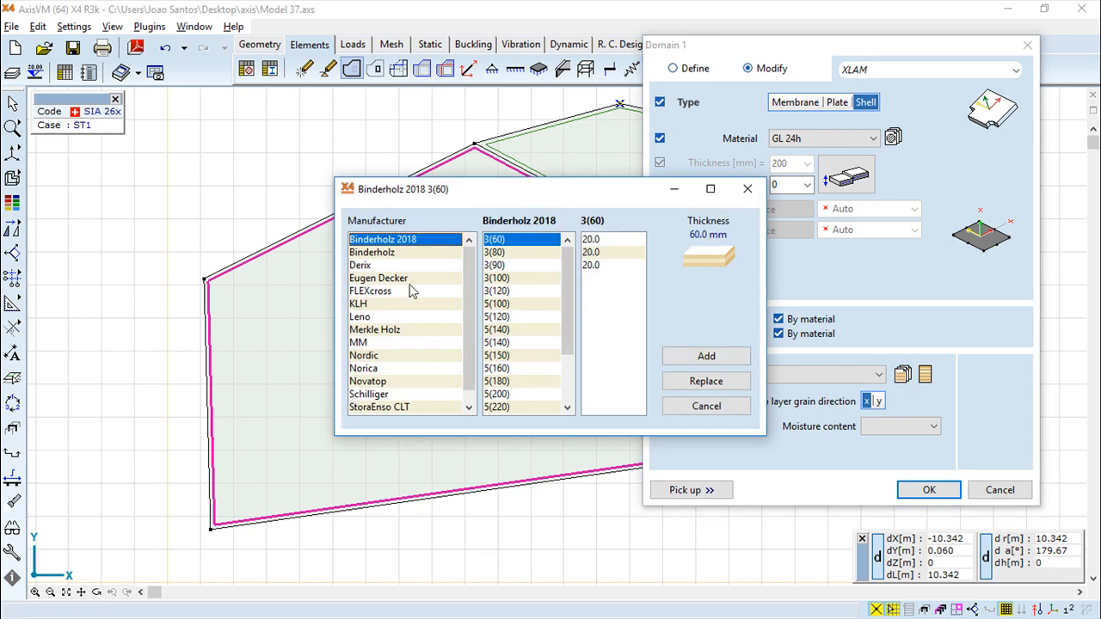
left_click(361, 253)
left_click(361, 291)
left_click(359, 318)
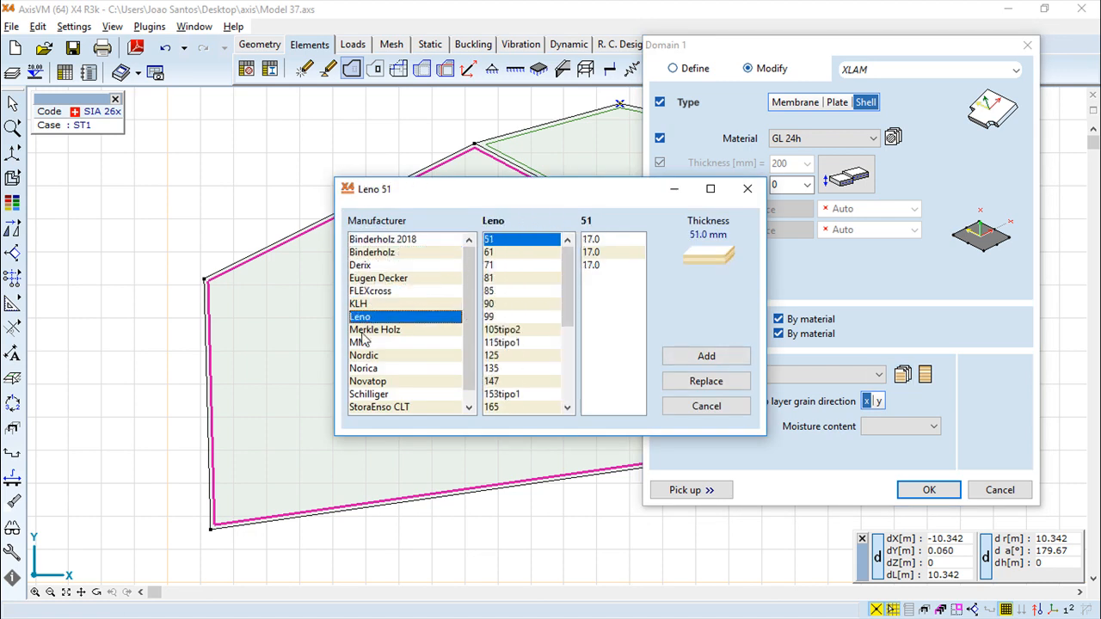
left_click(361, 332)
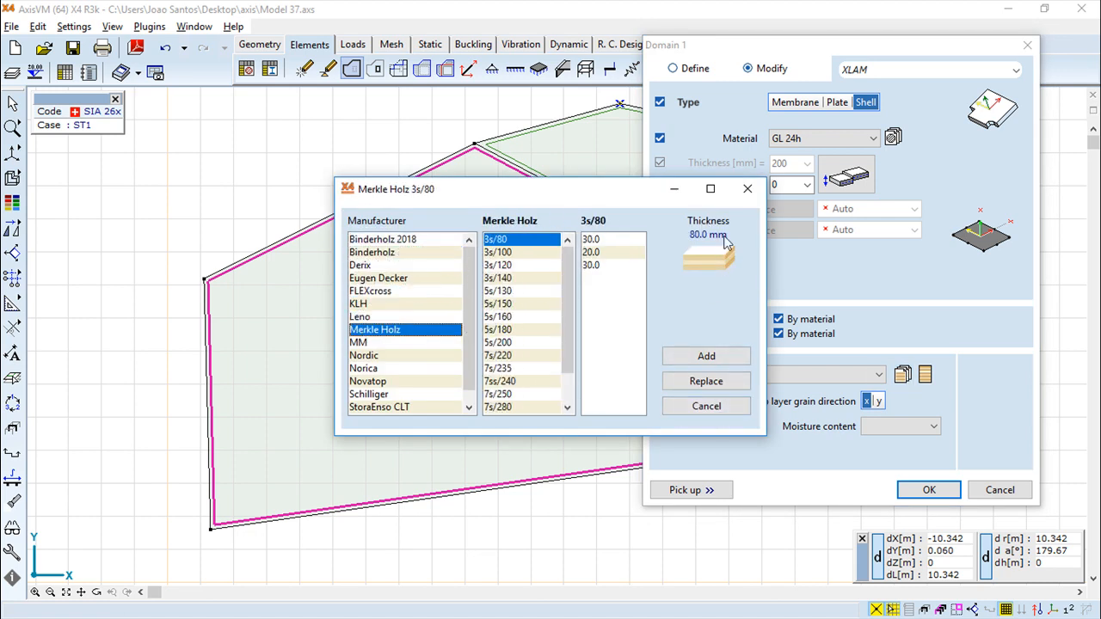
left_click(707, 406)
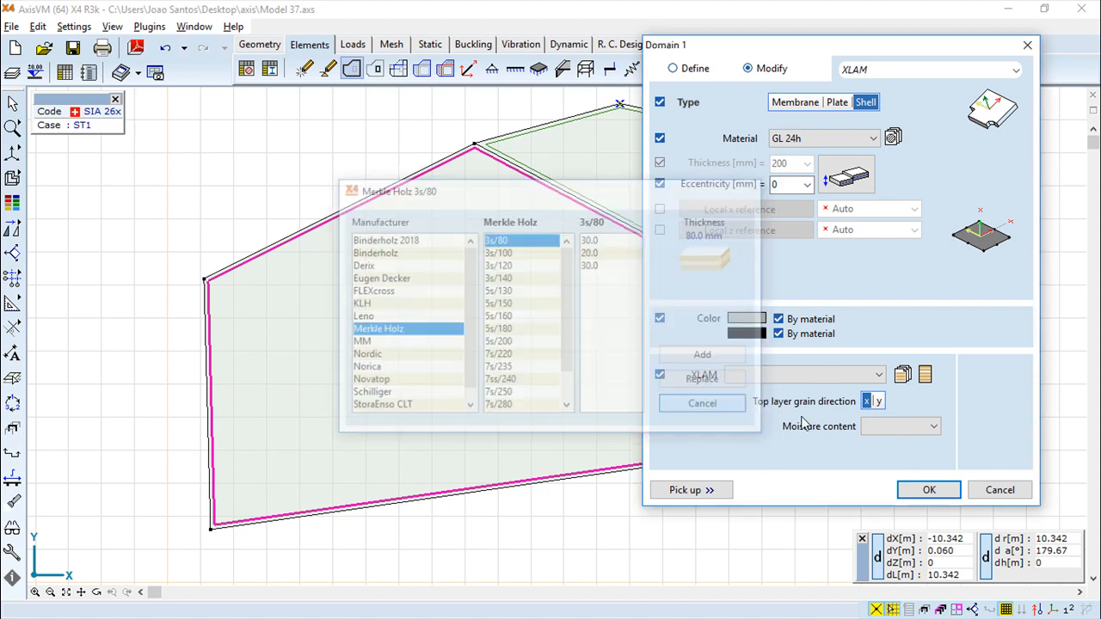
Try several layer counts up to 13 and then 7 in a custom XLAM panel, discard it, and view the moisture content classes
left_click(925, 376)
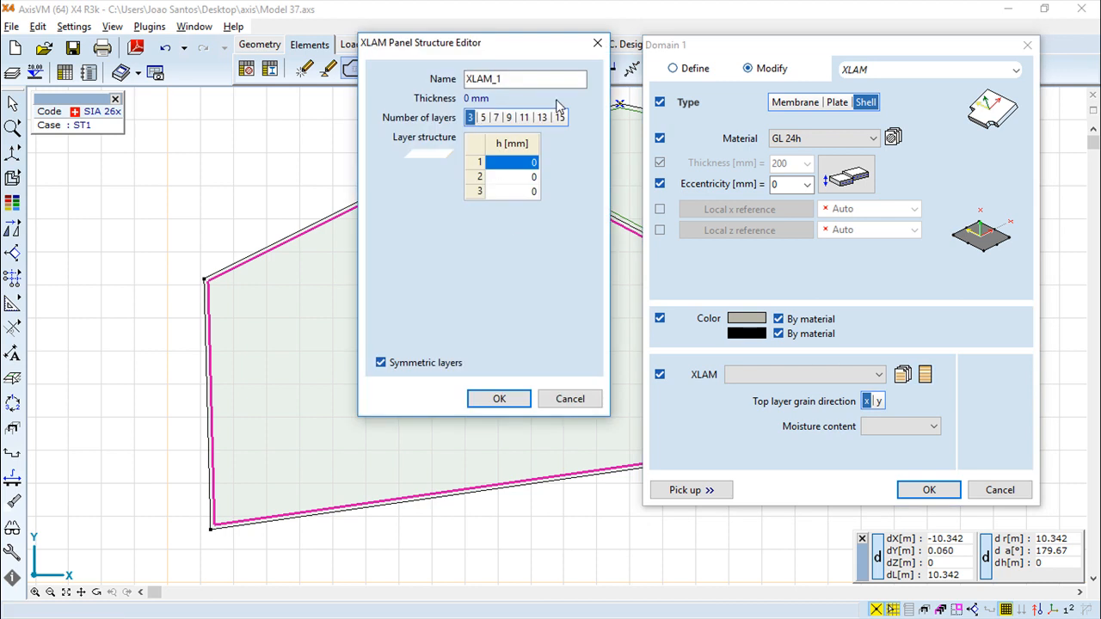
left_click(510, 120)
left_click(523, 118)
left_click(542, 118)
left_click(495, 118)
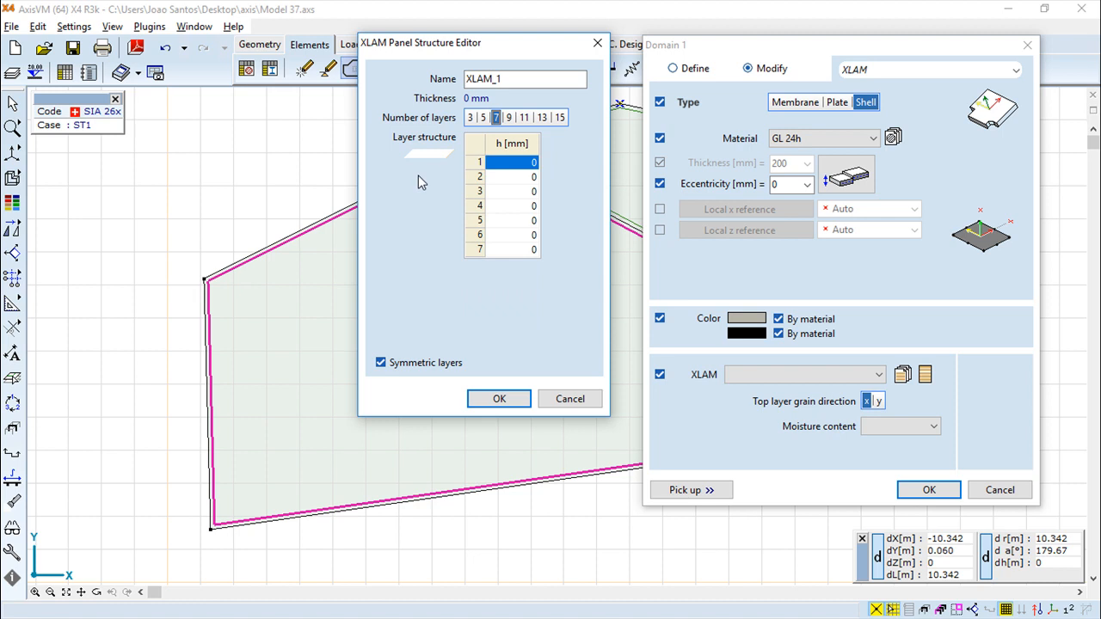
left_click(569, 399)
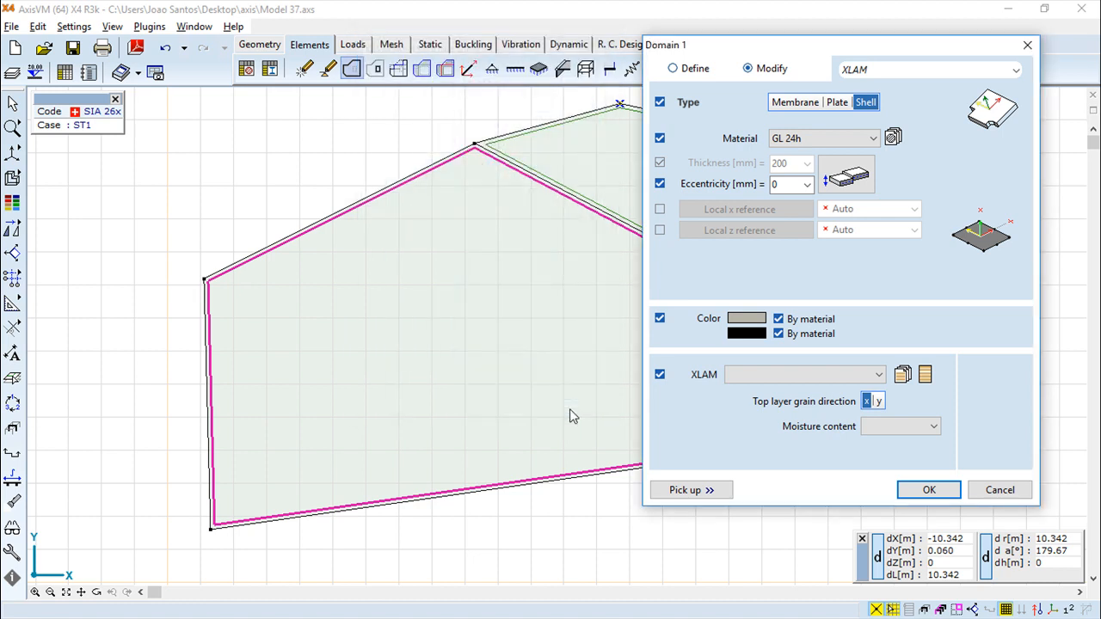
left_click(930, 426)
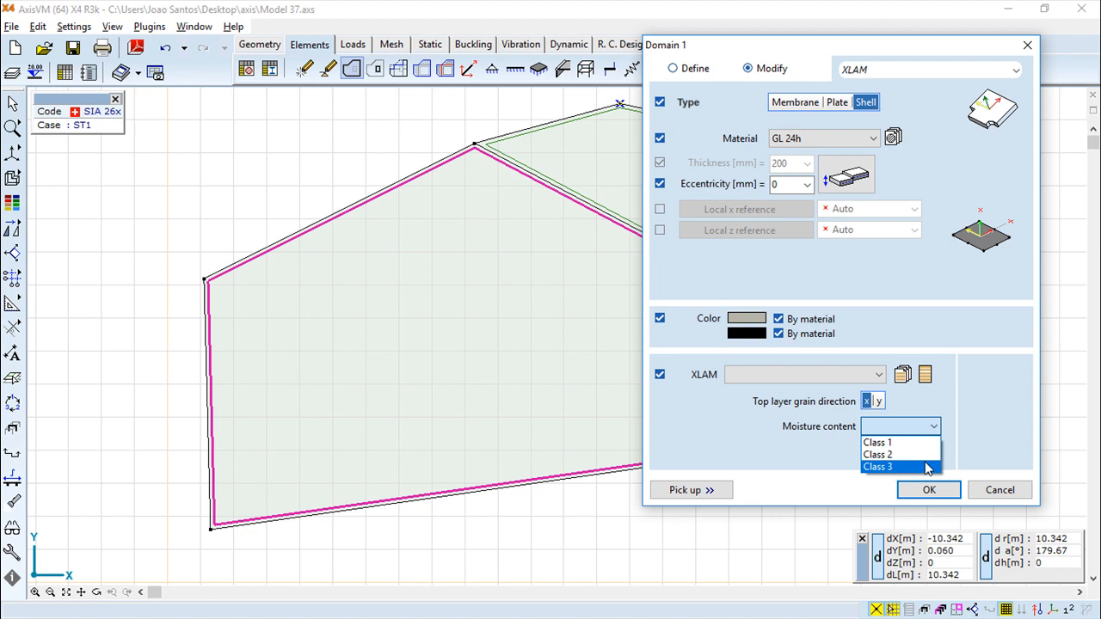
left_click(1011, 492)
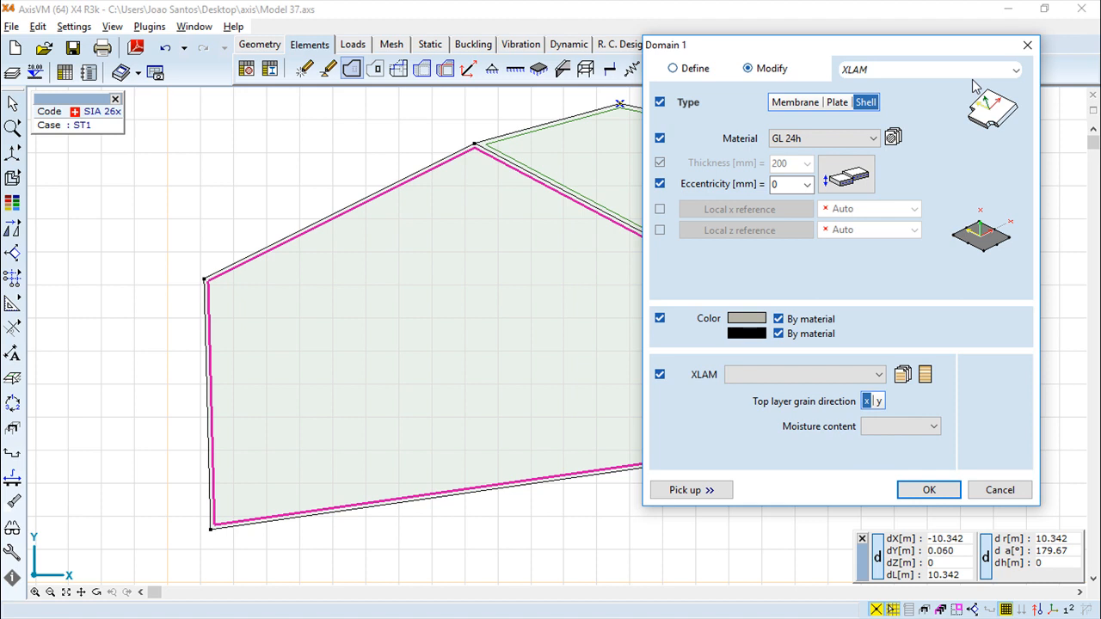
Try the Hollow core type with rectangular voids, followed by the Composite ribbed slab type, for the five-sided domain
left_click(1016, 73)
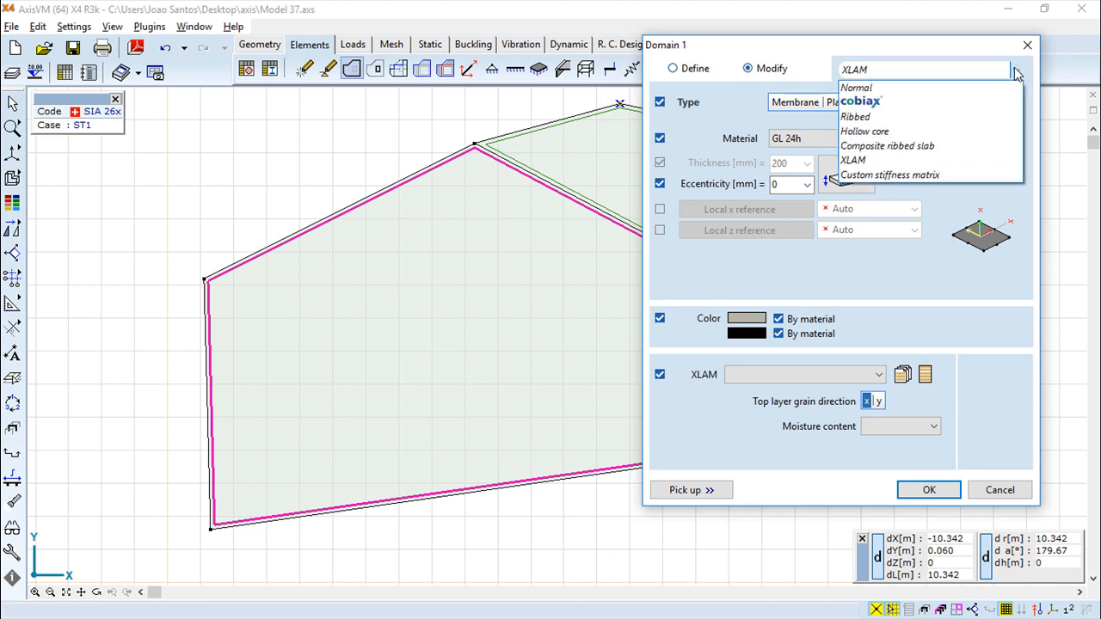
left_click(889, 132)
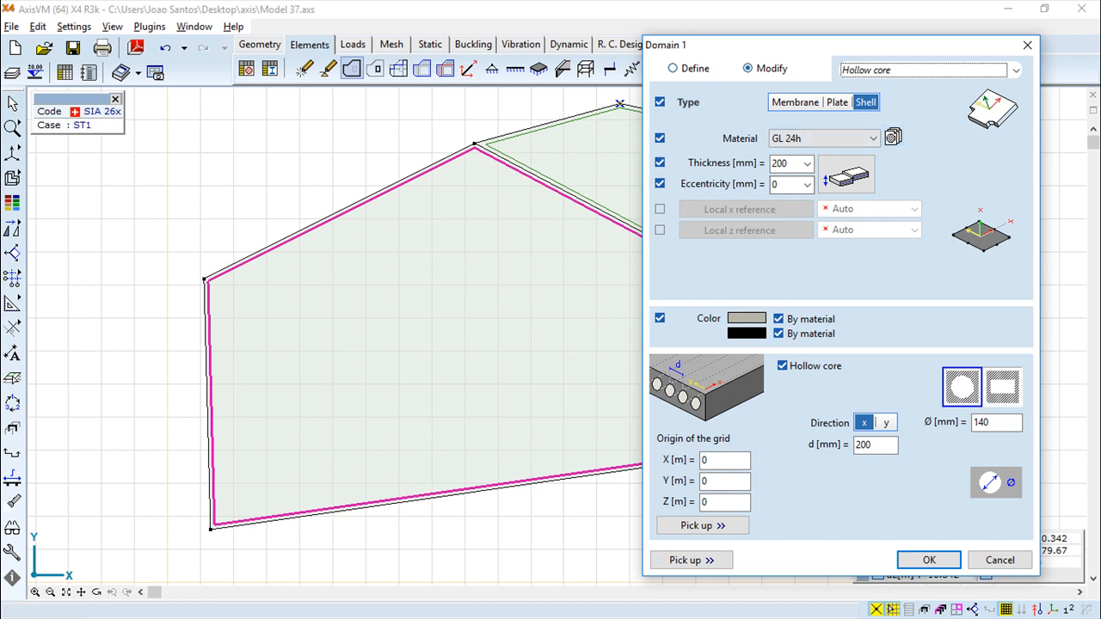
left_click(782, 366)
left_click(783, 367)
left_click(1006, 392)
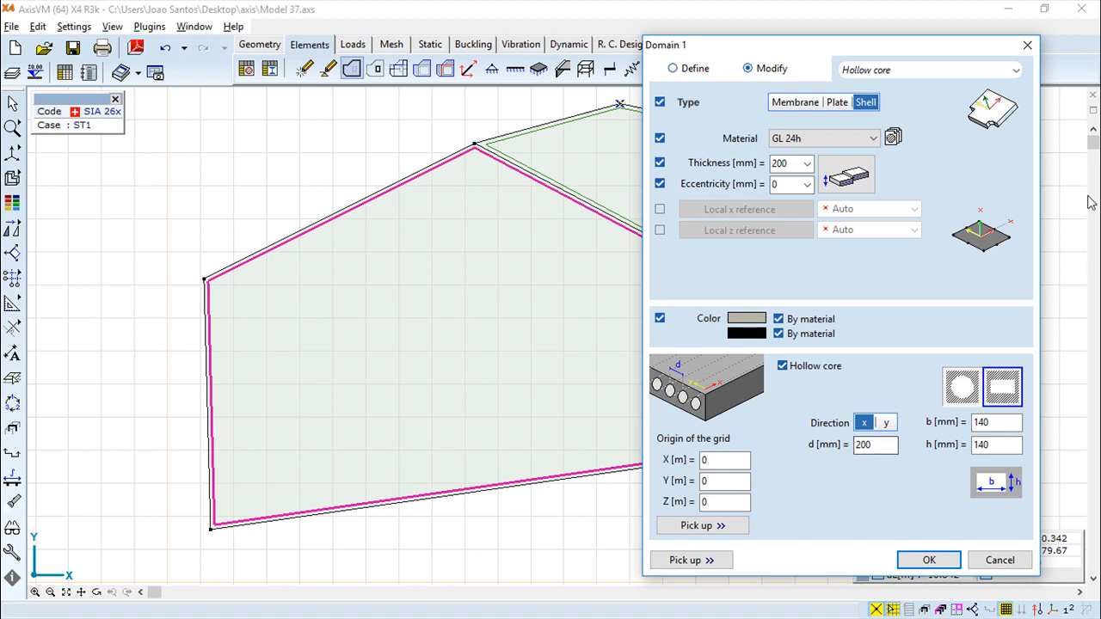
left_click(1016, 70)
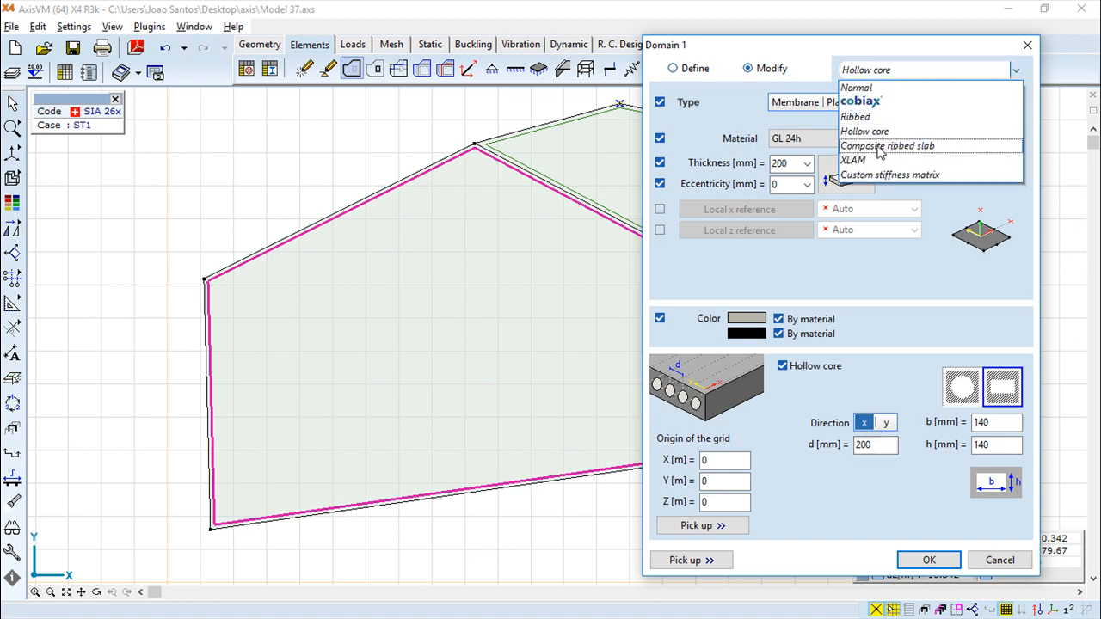
left_click(894, 148)
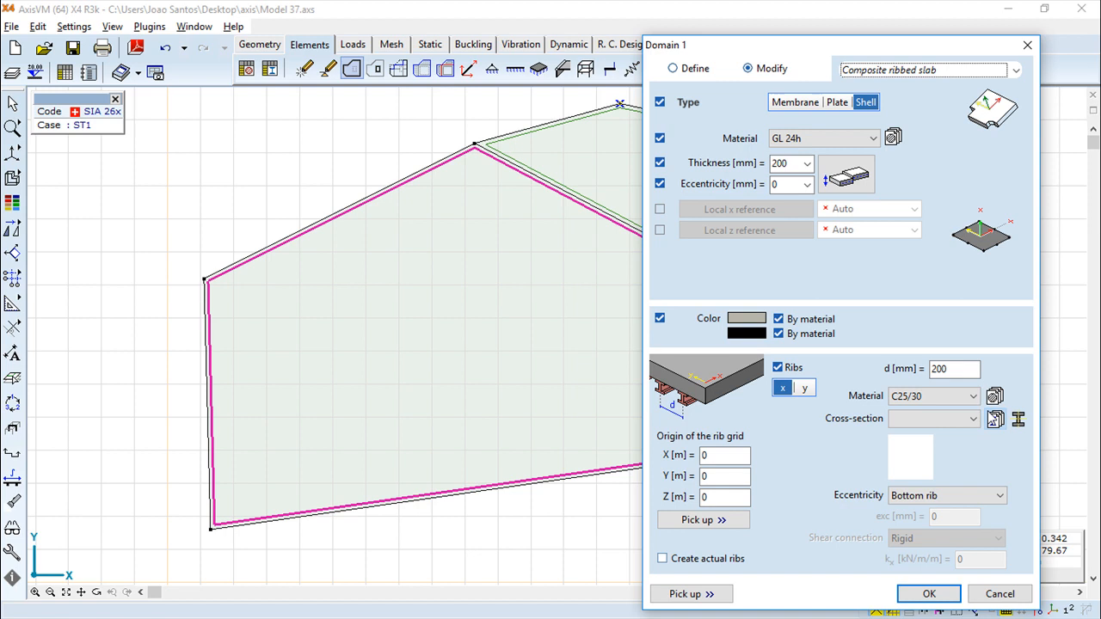
Try the Custom stiffness matrix type and examine the membrane, eccentric, bending and shear fields in its editor, entering nothing
left_click(1016, 70)
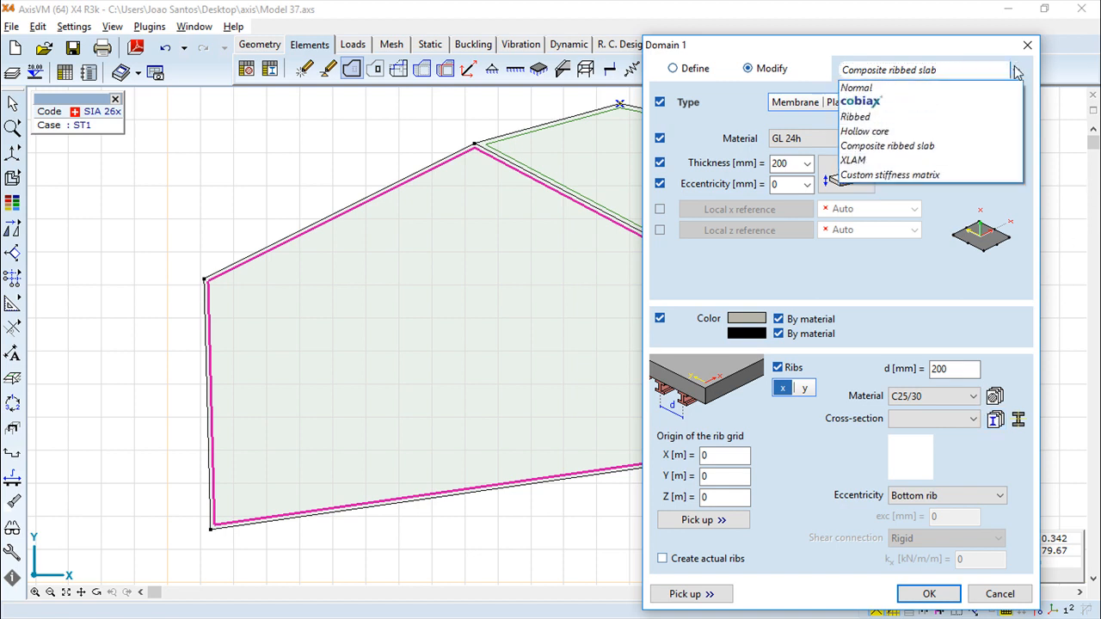
left_click(906, 175)
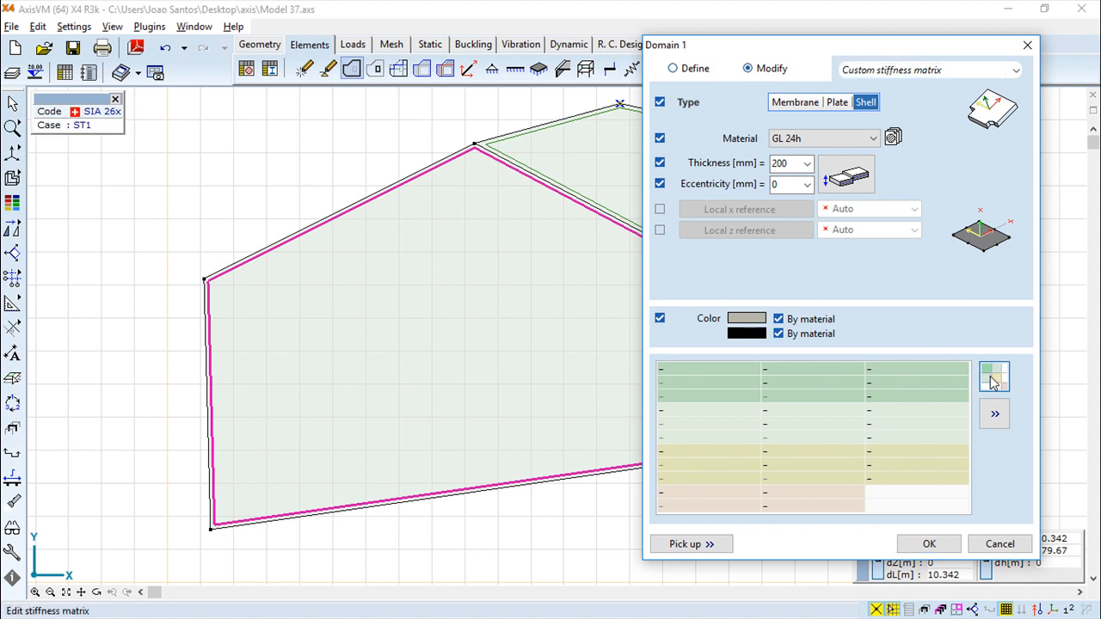
left_click(995, 376)
left_click_drag(1091, 188, 284, 71)
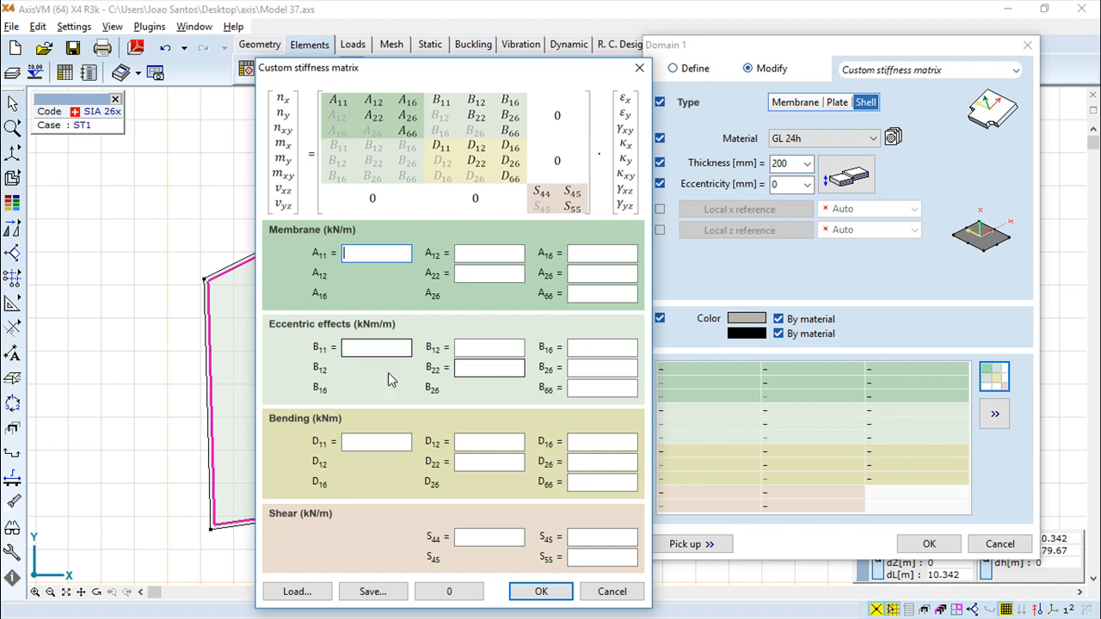
left_click(619, 592)
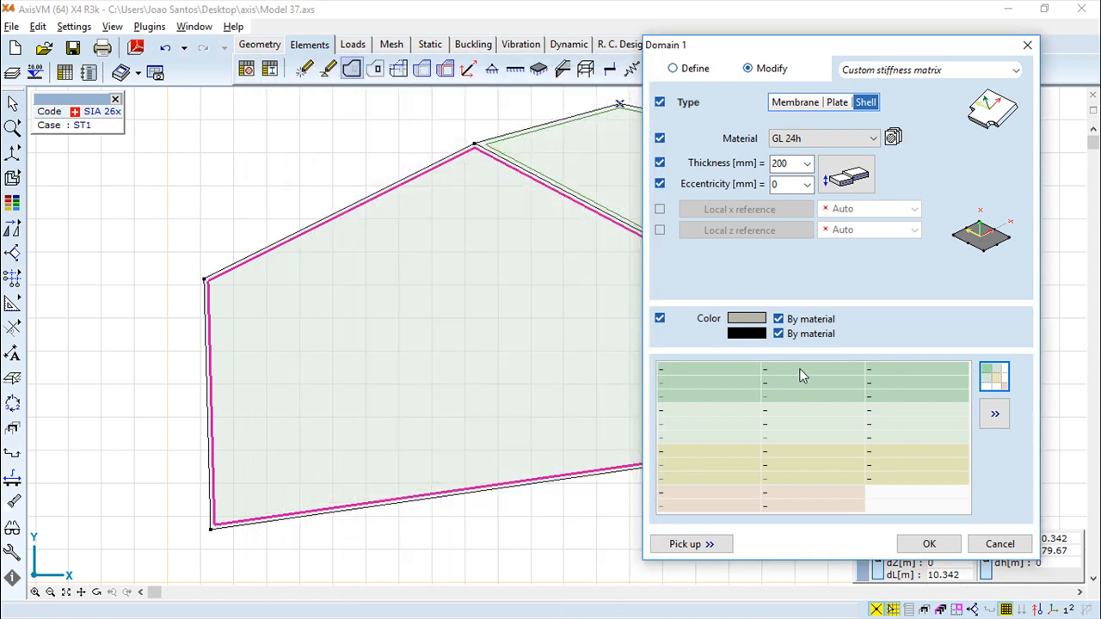
Fill the custom stiffness matrix automatically, review the terms in its editor, and discard all changes to the five-sided domain
left_click(999, 420)
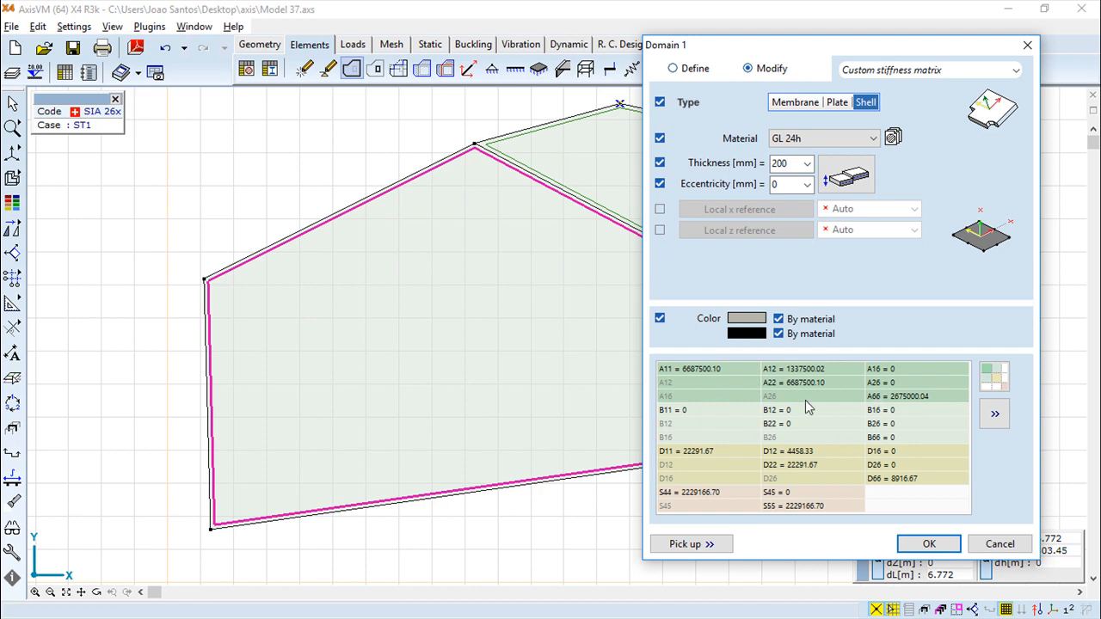
left_click(994, 377)
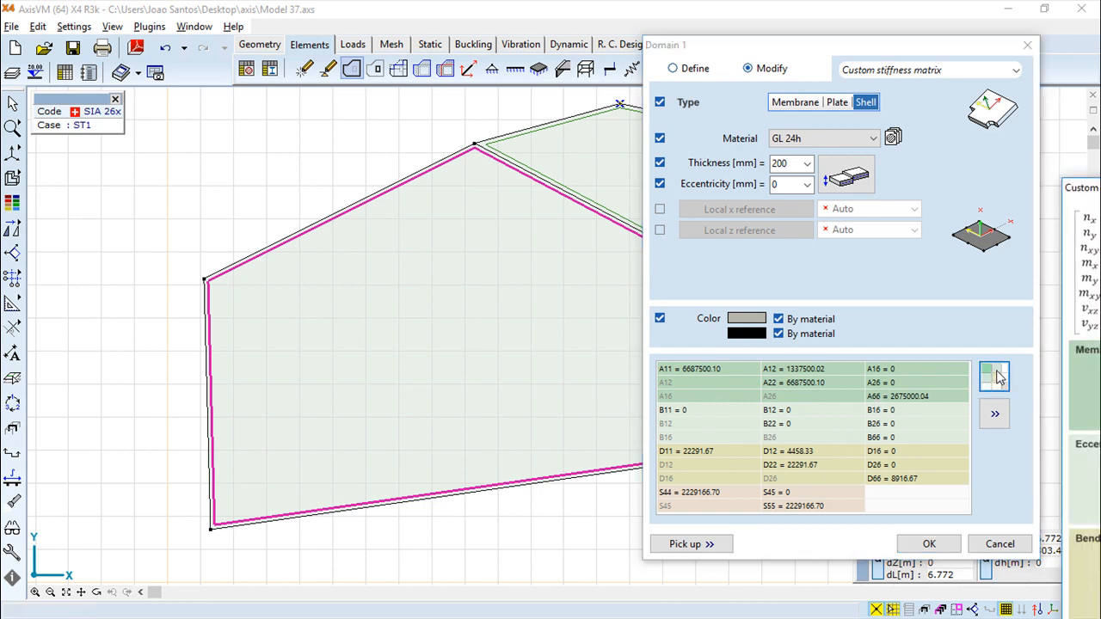
left_click_drag(1085, 190, 228, 80)
left_click(559, 599)
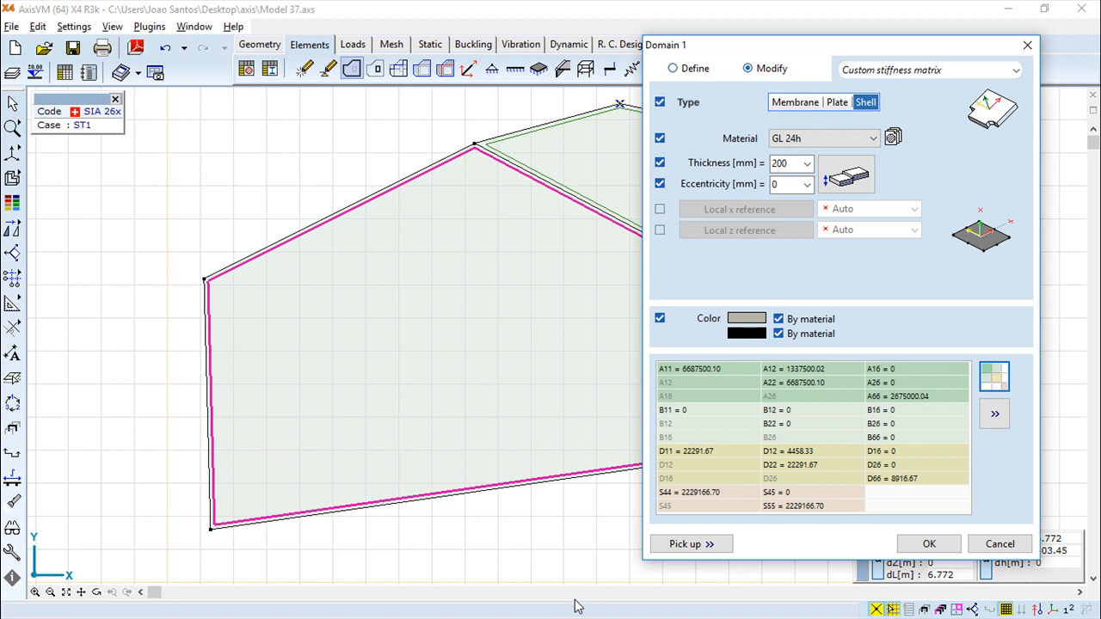
left_click(989, 542)
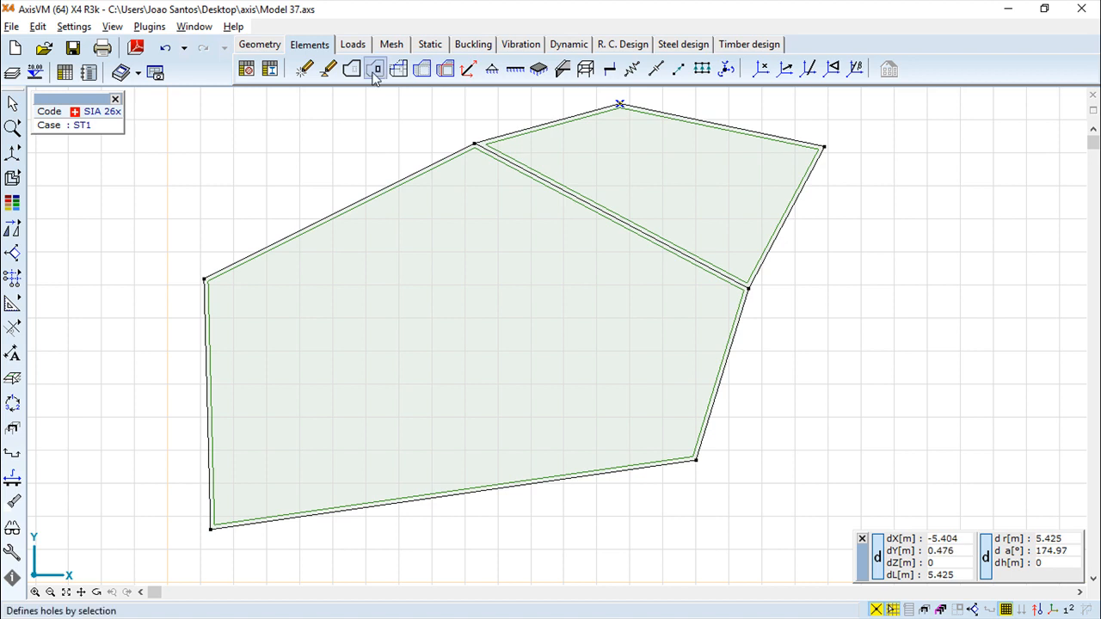
left_click(243, 32)
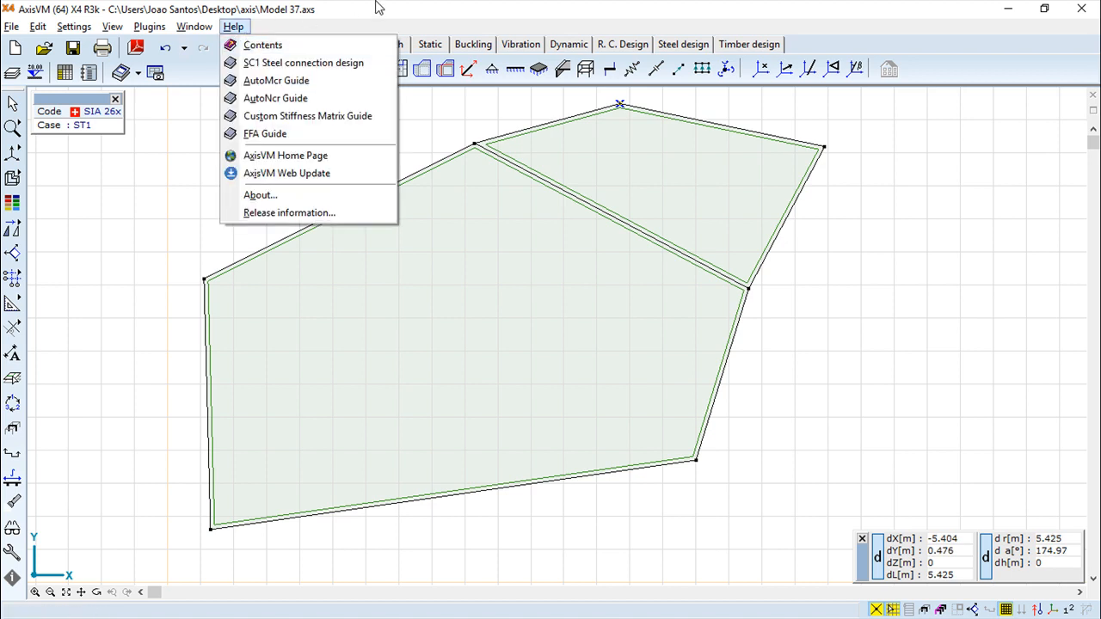
left_click(361, 26)
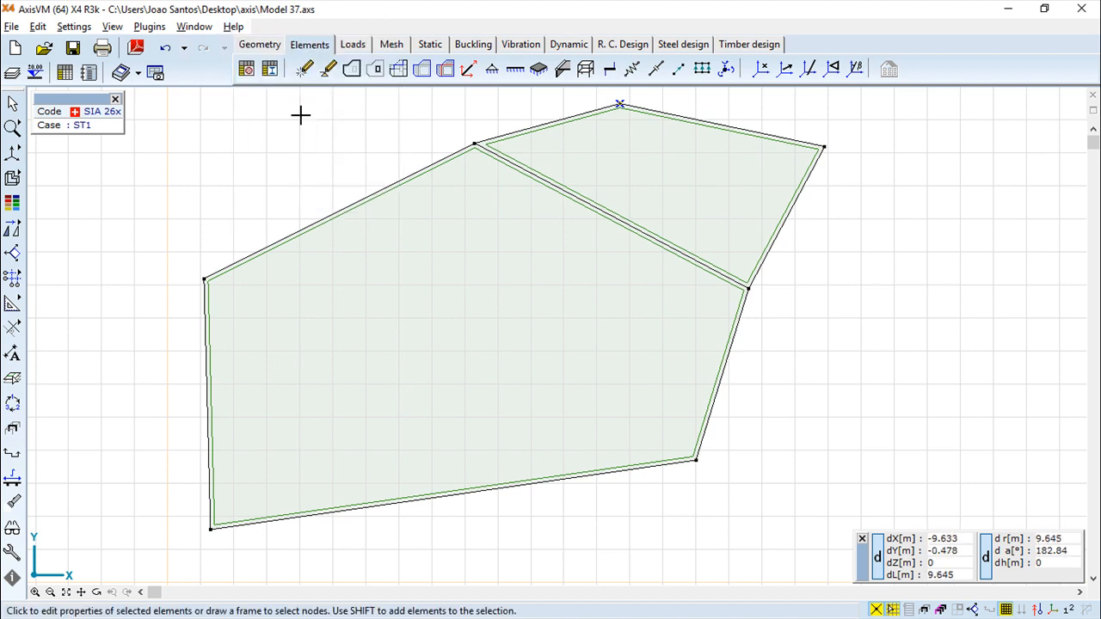
Draw a rectangle inside the five-sided domain, near its middle, as a hole outline
left_click(260, 43)
left_click(328, 68)
left_click(385, 282)
left_click(514, 374)
Define a hole in the five-sided domain using all four edges of the inner rectangle as its boundary
left_click(311, 43)
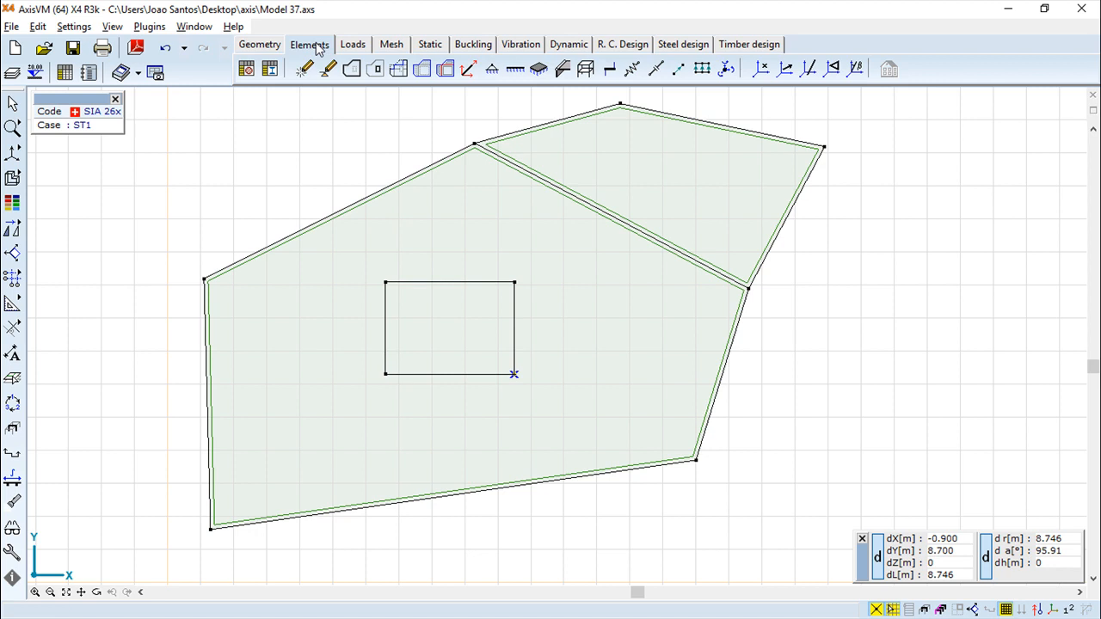
left_click(375, 69)
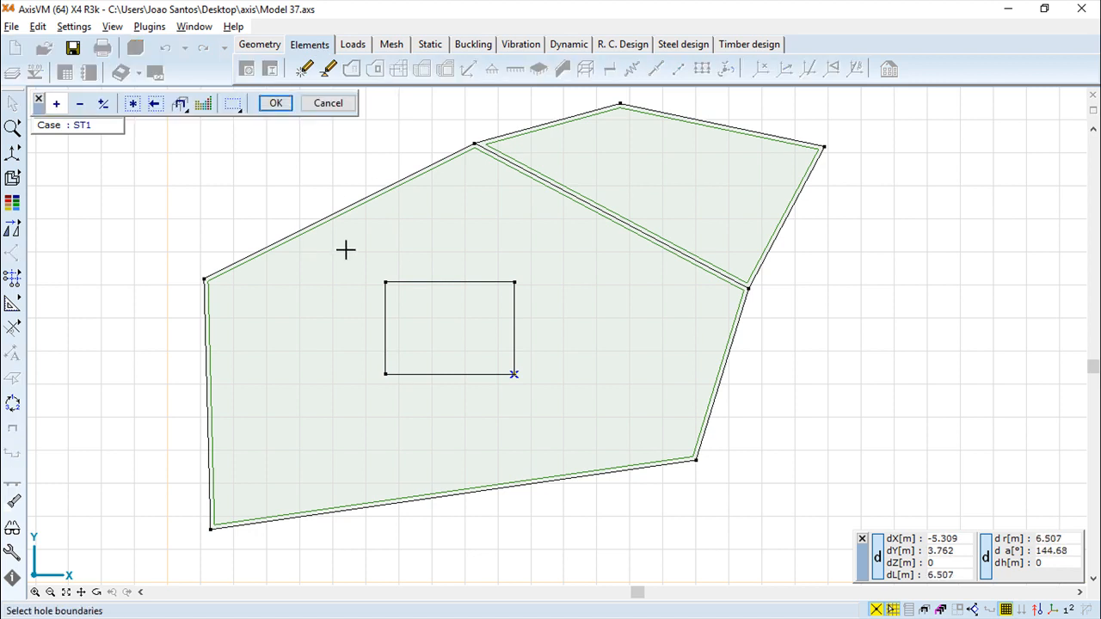
left_click_drag(353, 261, 538, 398)
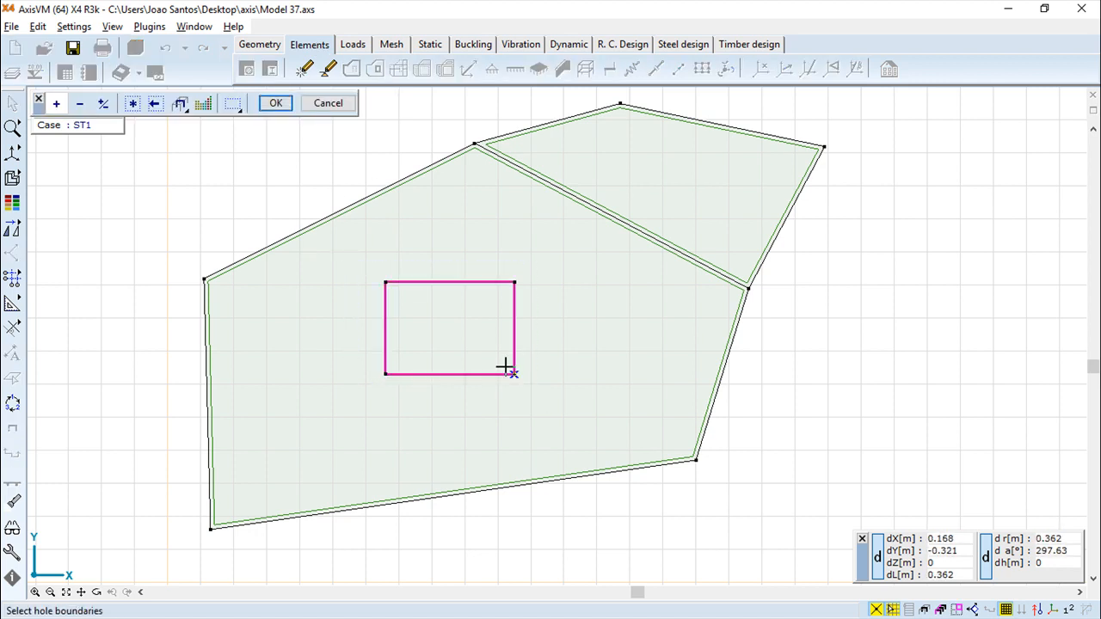
left_click(281, 106)
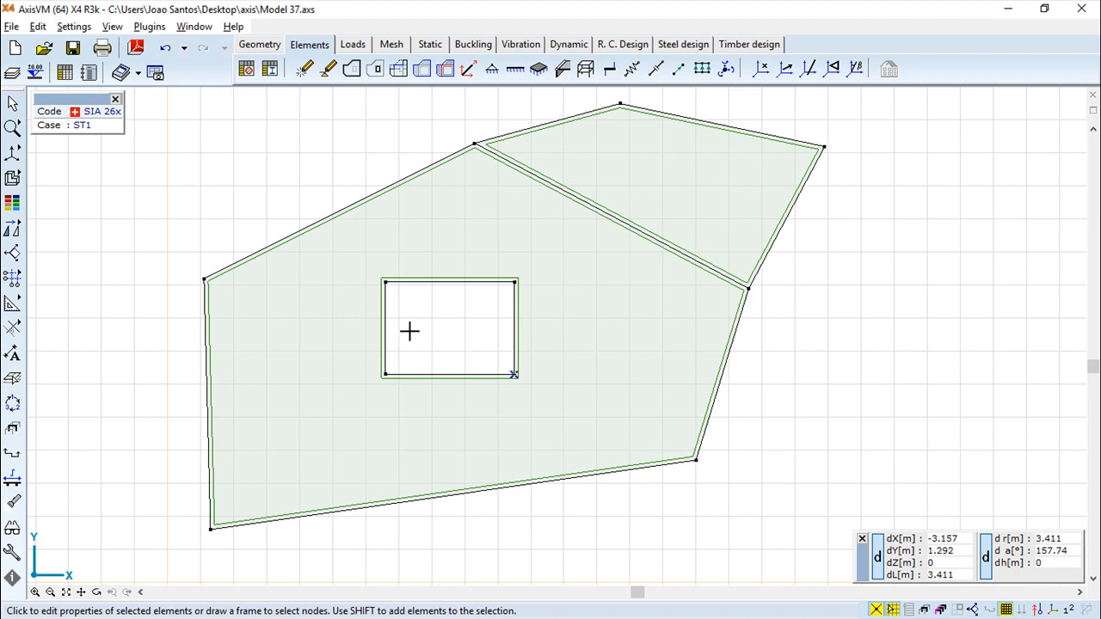
Redefine the contour of the five-sided domain, keeping its five existing outer edges as the boundary
left_click(401, 72)
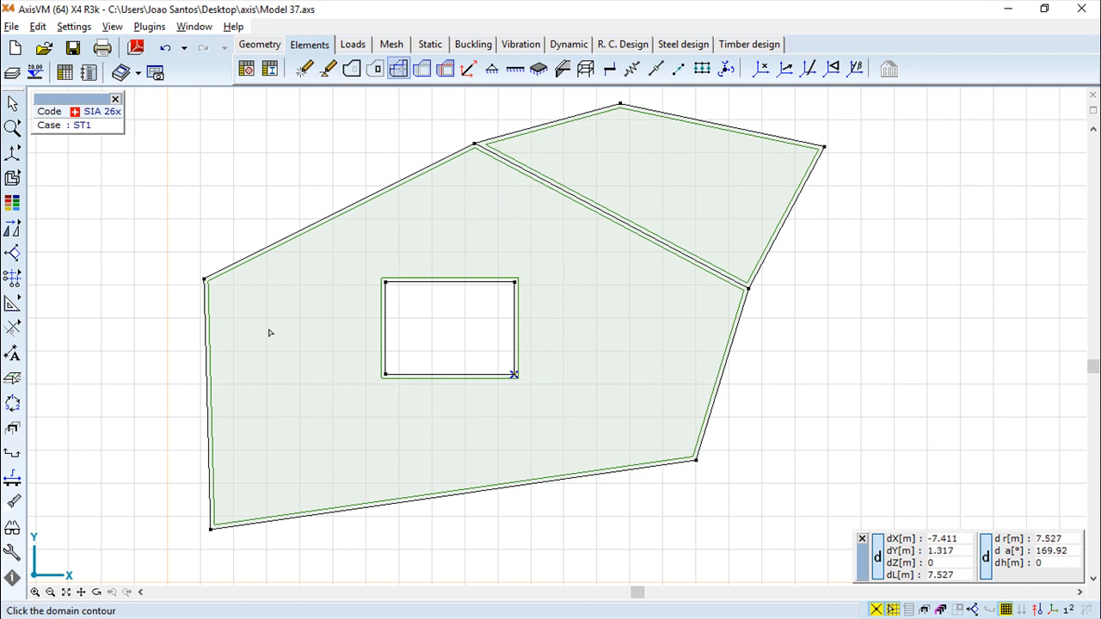
left_click(251, 256)
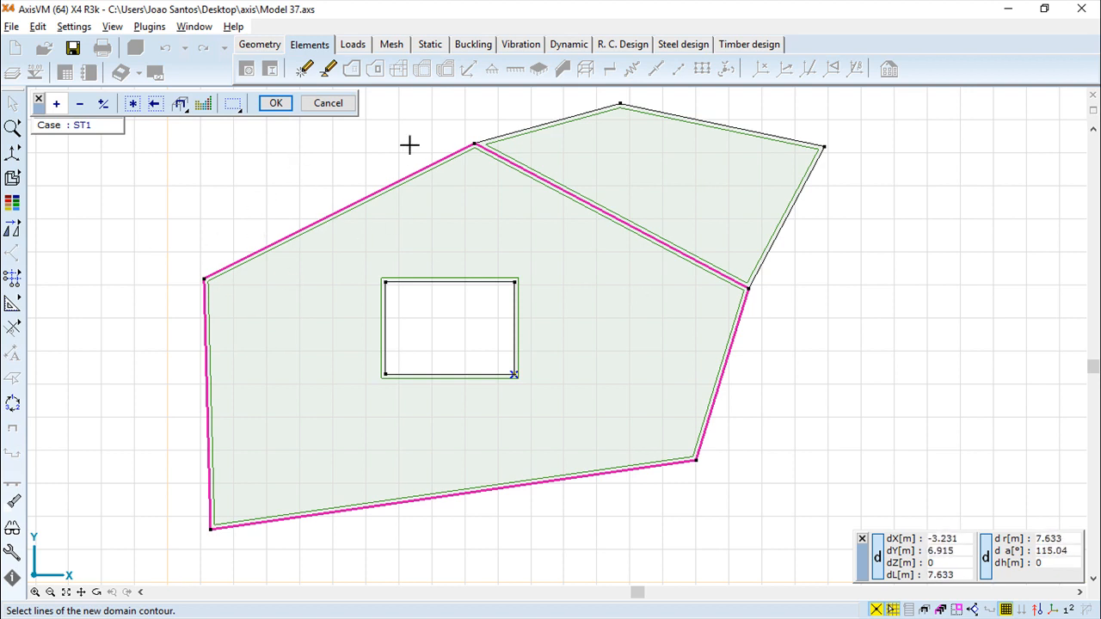
left_click(275, 103)
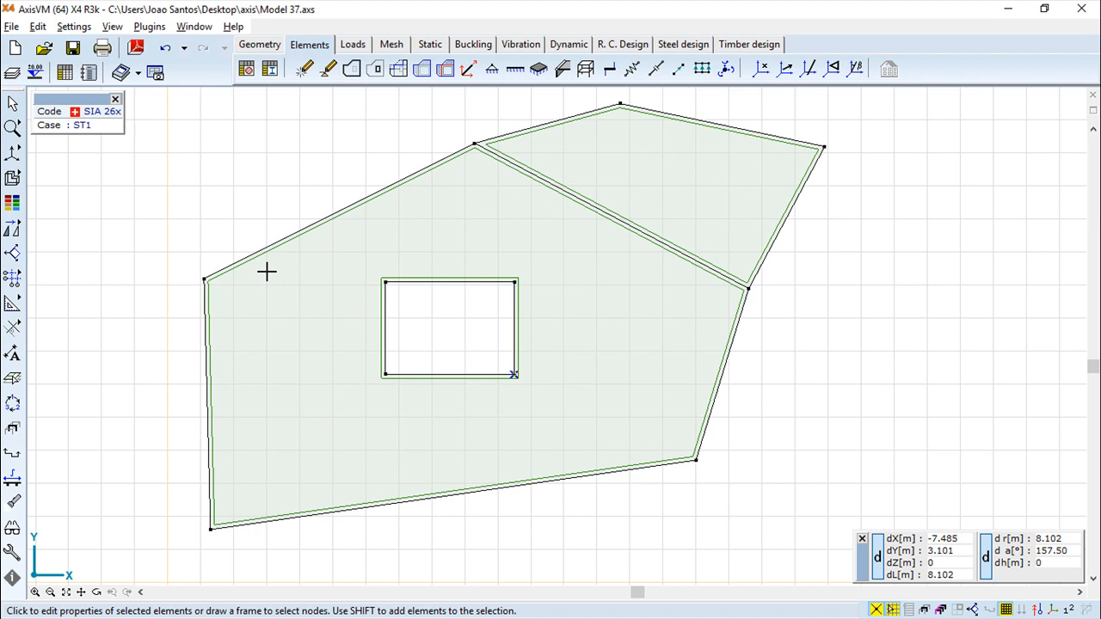
Join the five-sided domain with the adjoining four-sided domain, and undo the join
left_click(420, 71)
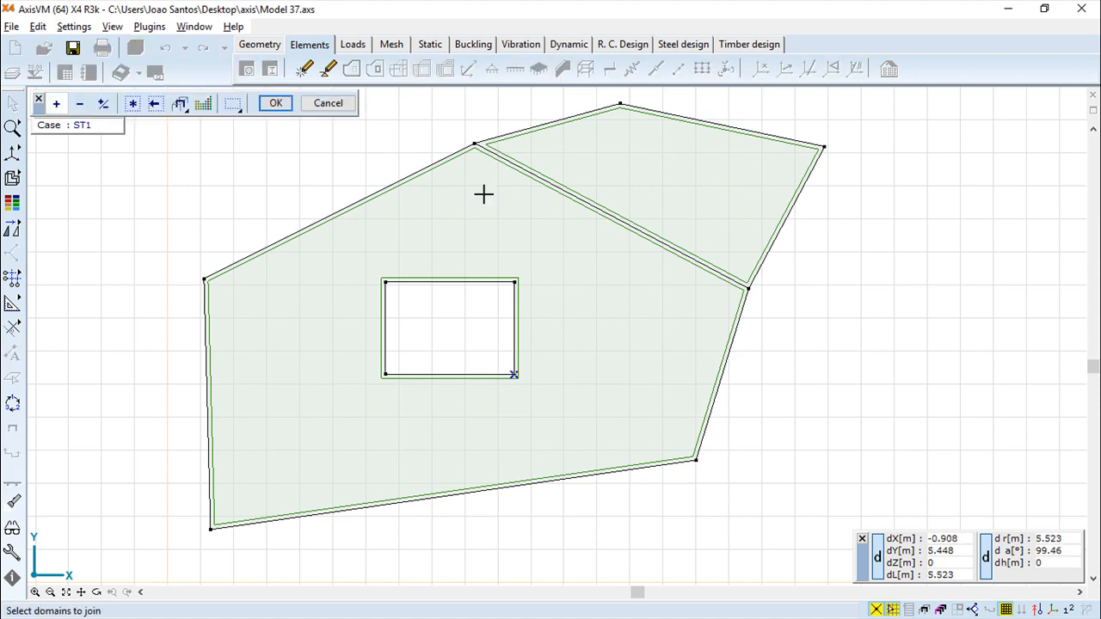
left_click(458, 170)
left_click(544, 136)
left_click(276, 103)
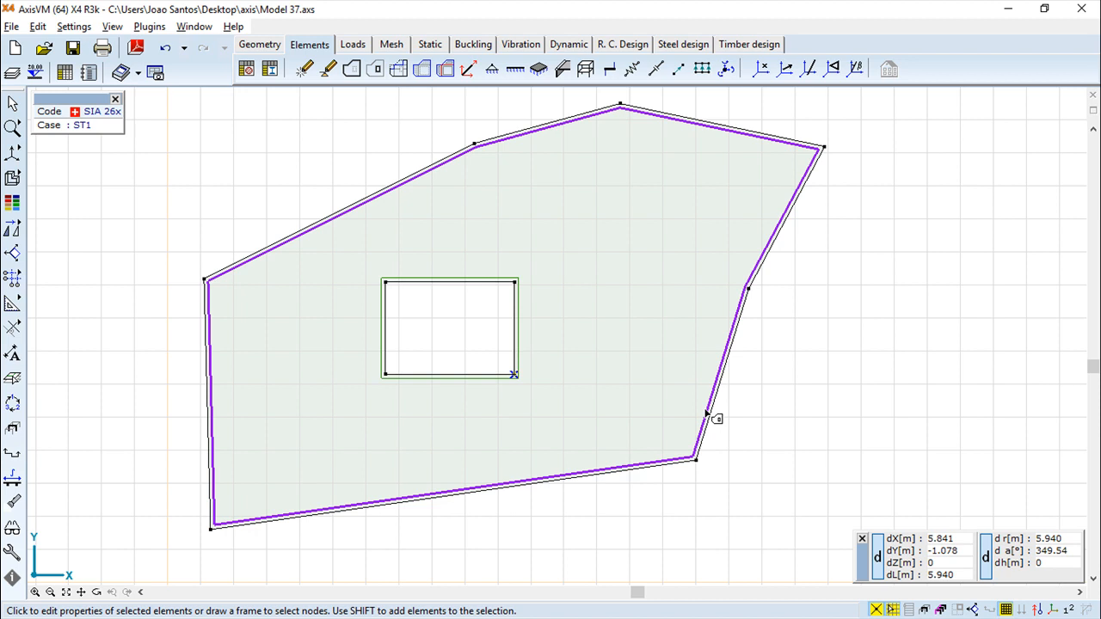
left_click(168, 50)
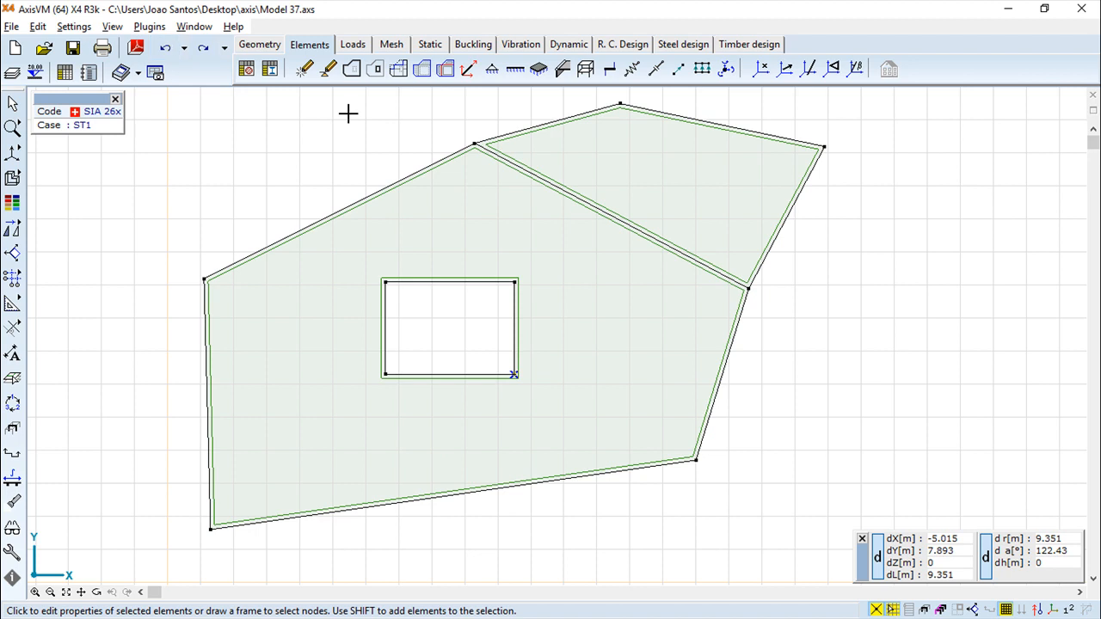
Open the line element definition for the sloping upper-left edge of the five-sided domain
left_click(467, 69)
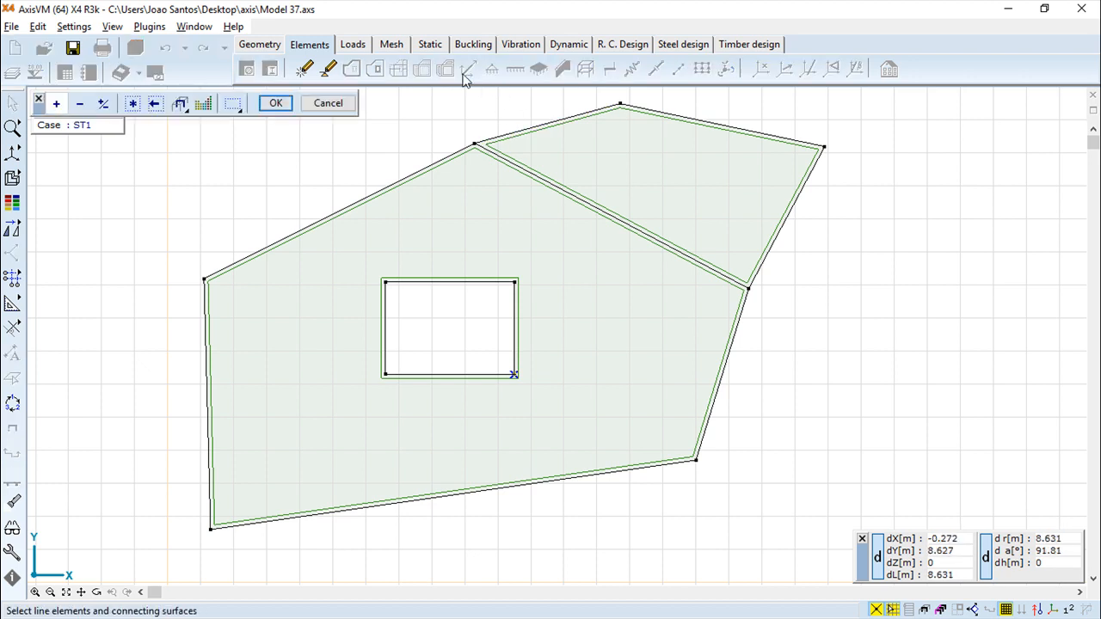
left_click(314, 230)
left_click(275, 103)
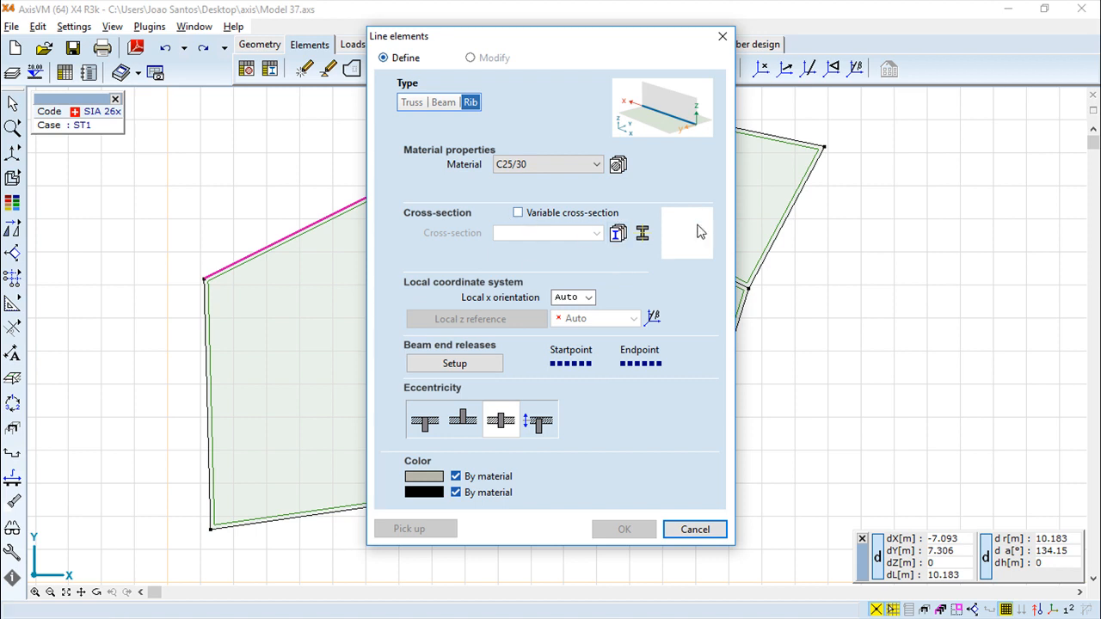
Try semi-rigid and pushover hinges about y at the rib's startpoint, check the endpoint release options, and discard the line element
left_click(453, 365)
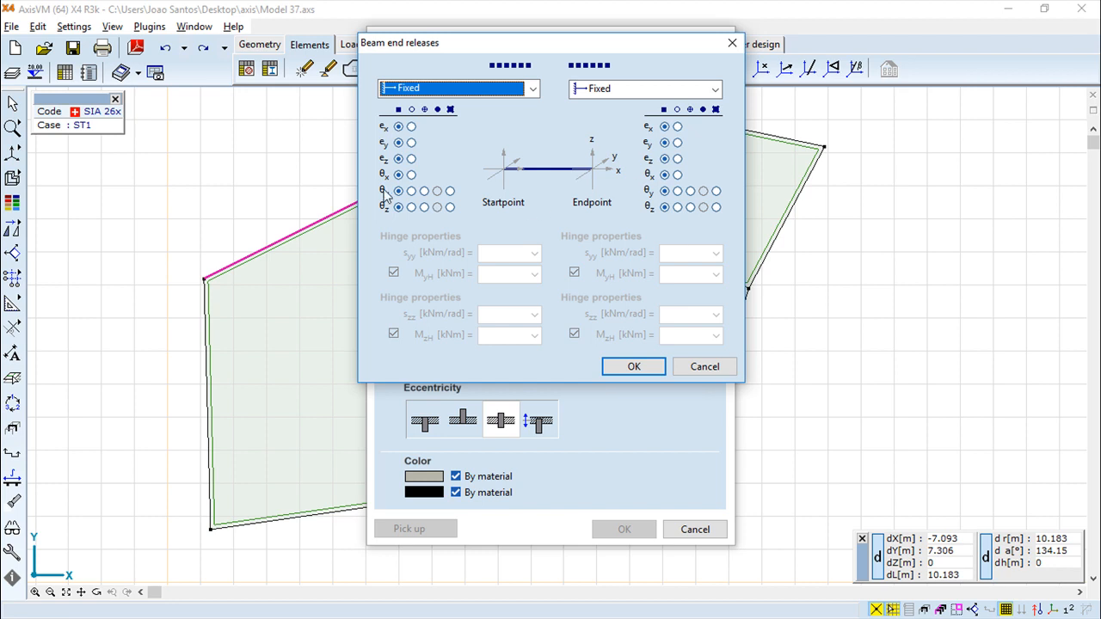
left_click(424, 191)
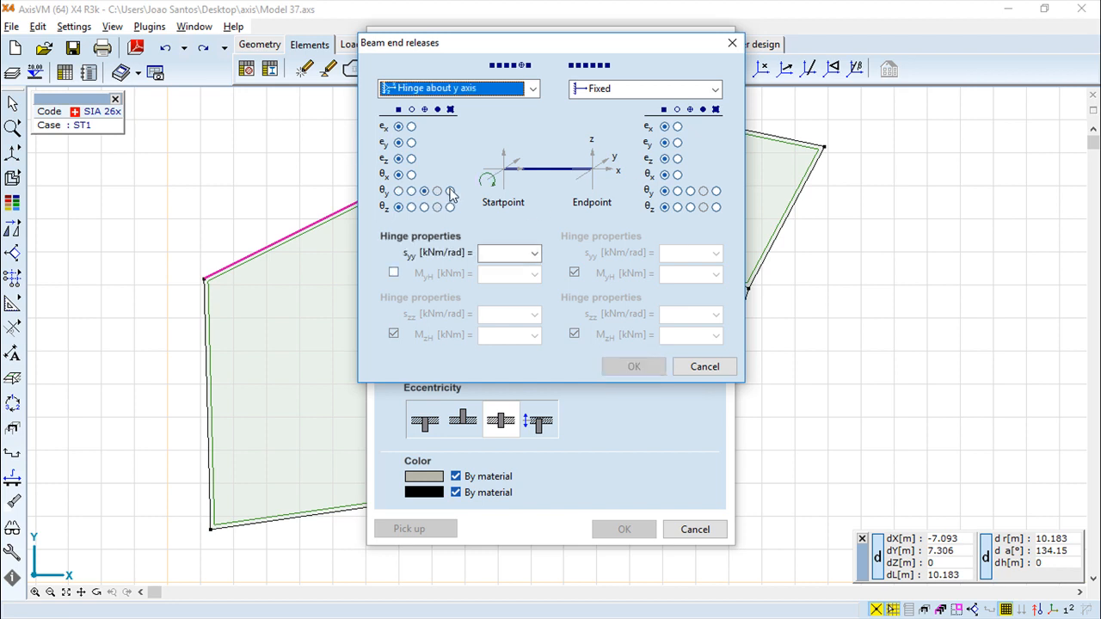
left_click(450, 191)
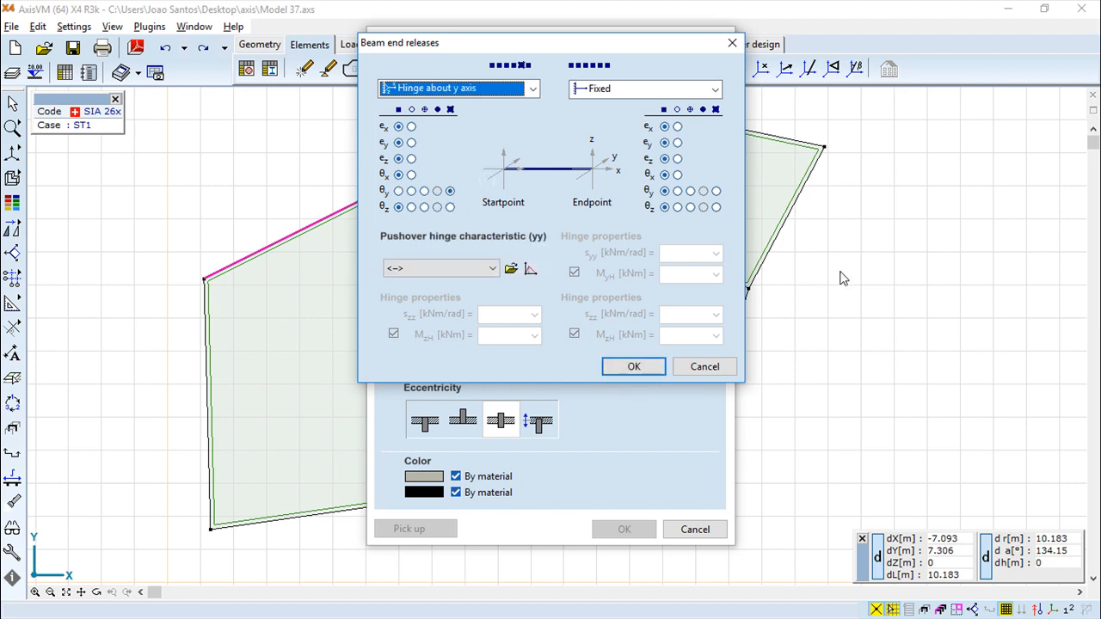
left_click(700, 89)
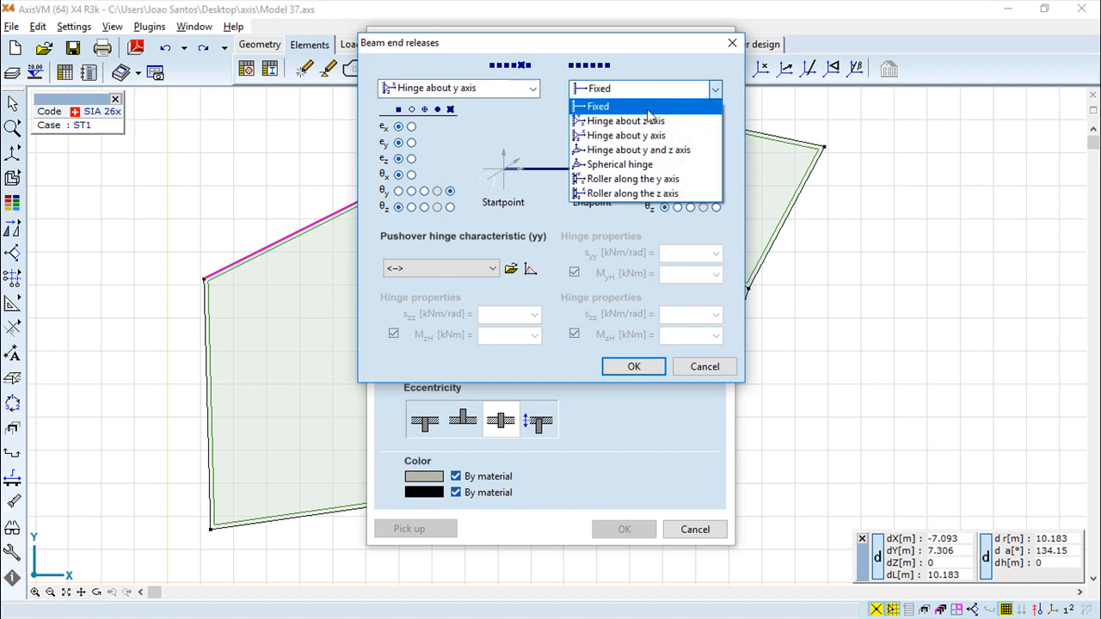
left_click(707, 368)
left_click(707, 368)
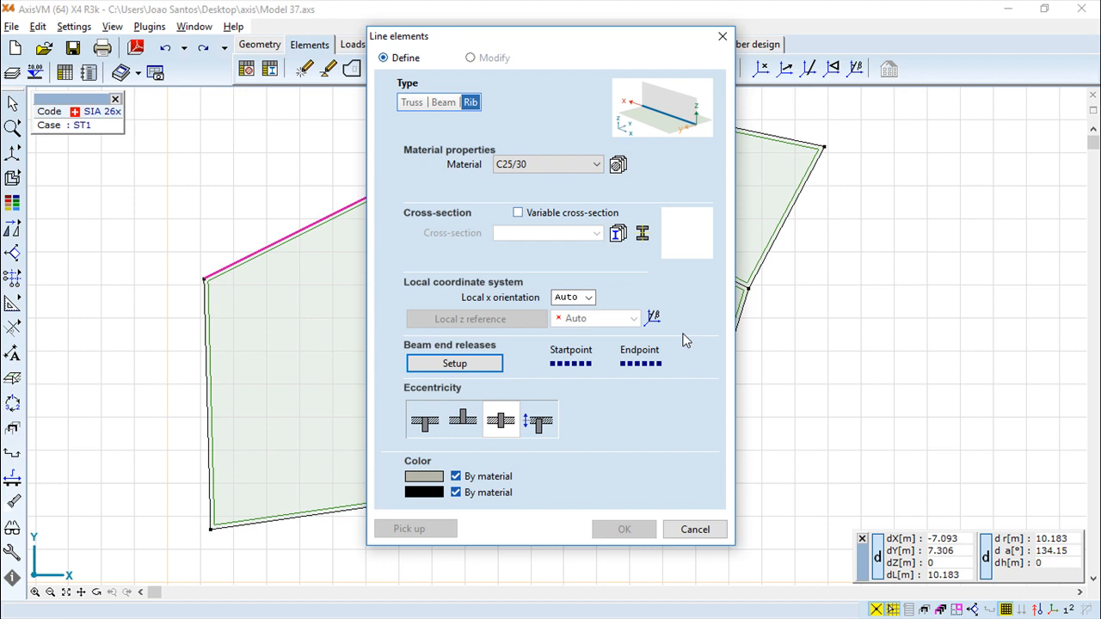
left_click(693, 530)
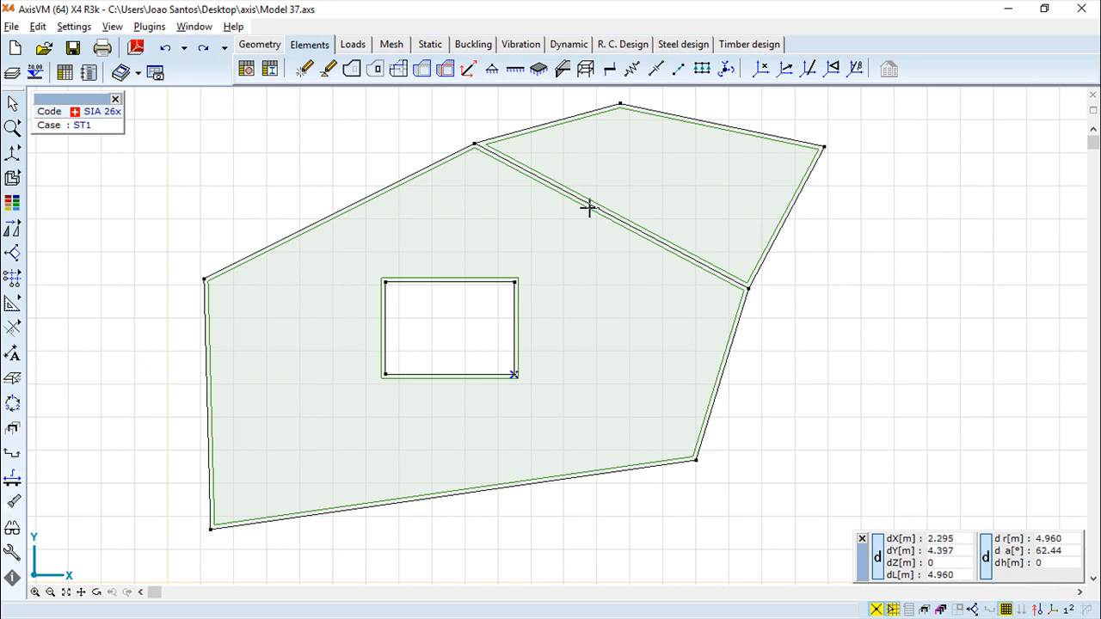
Start a nodal support at the five-sided domain's upper-left corner node and open its column-based stiffness calculation
left_click(493, 69)
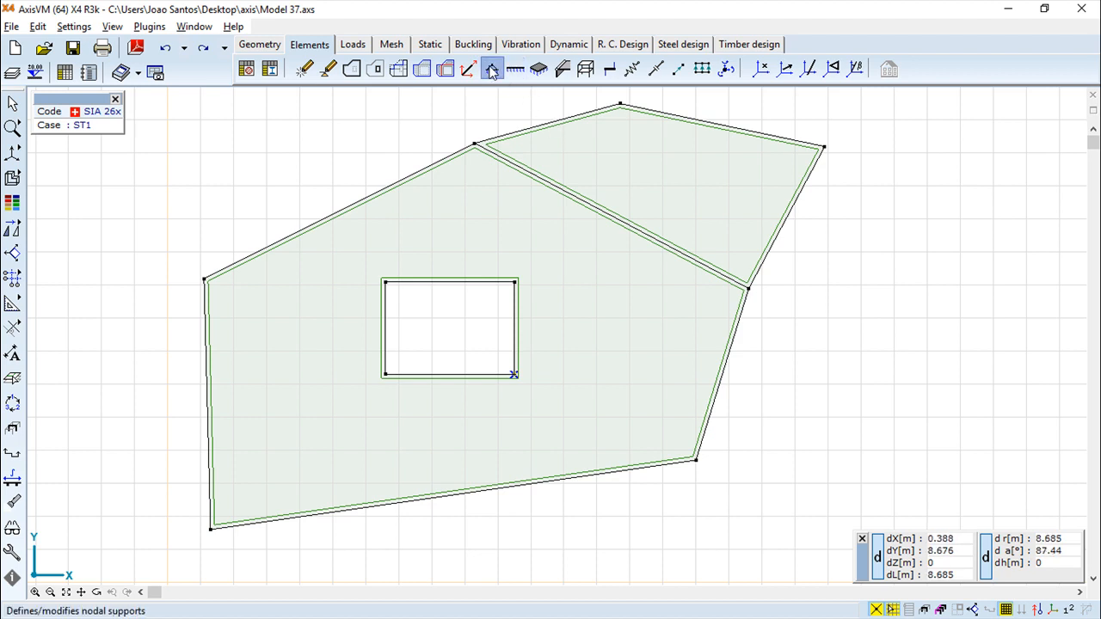
left_click(205, 280)
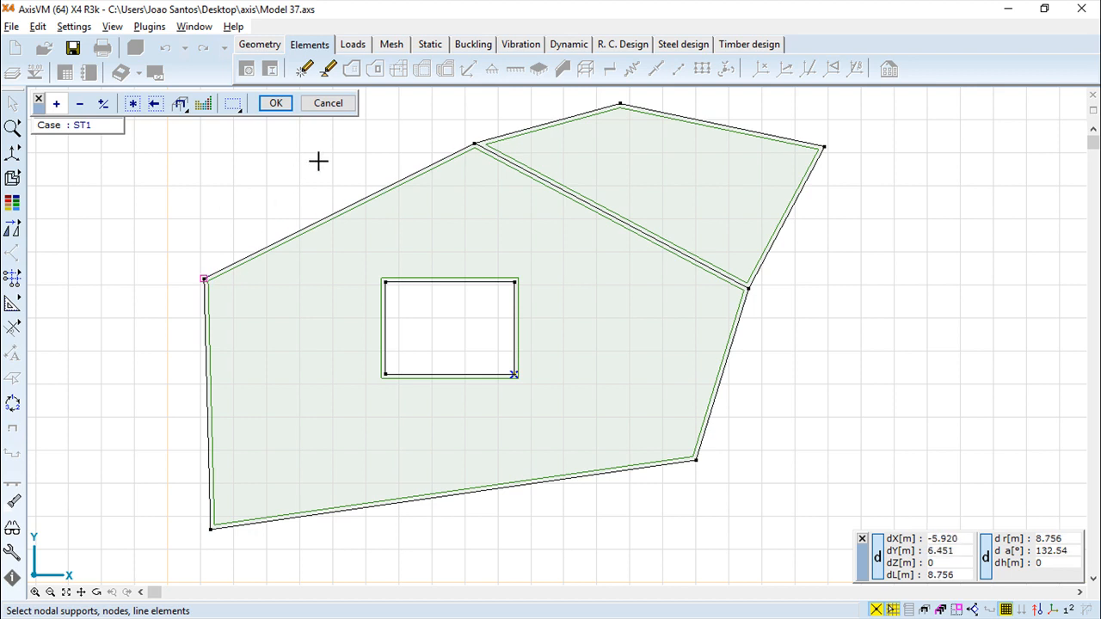
left_click(276, 105)
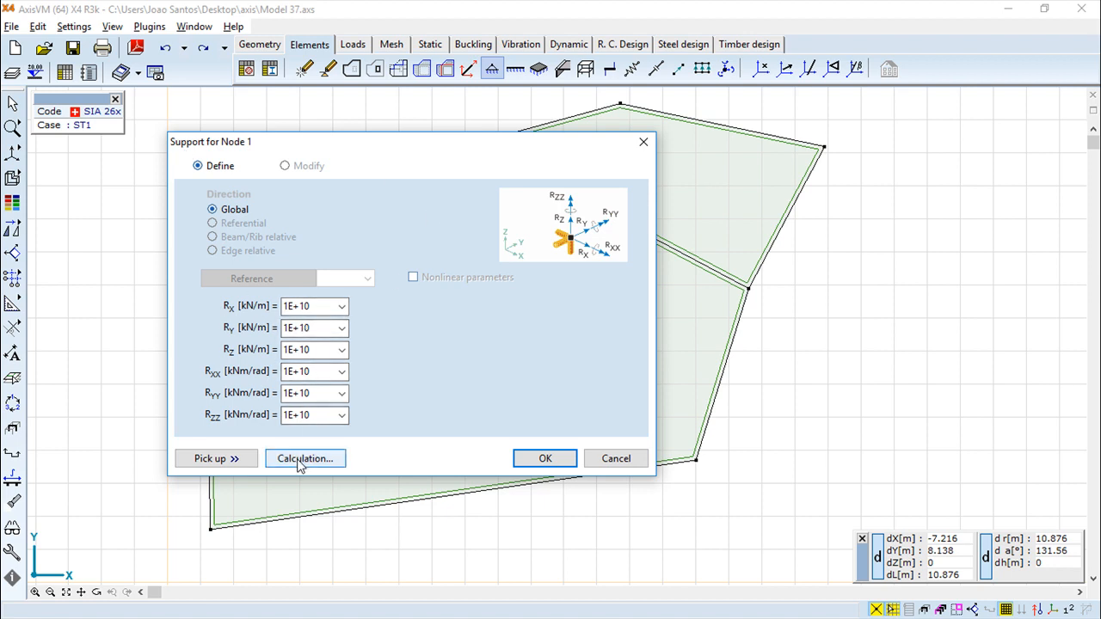
left_click(301, 459)
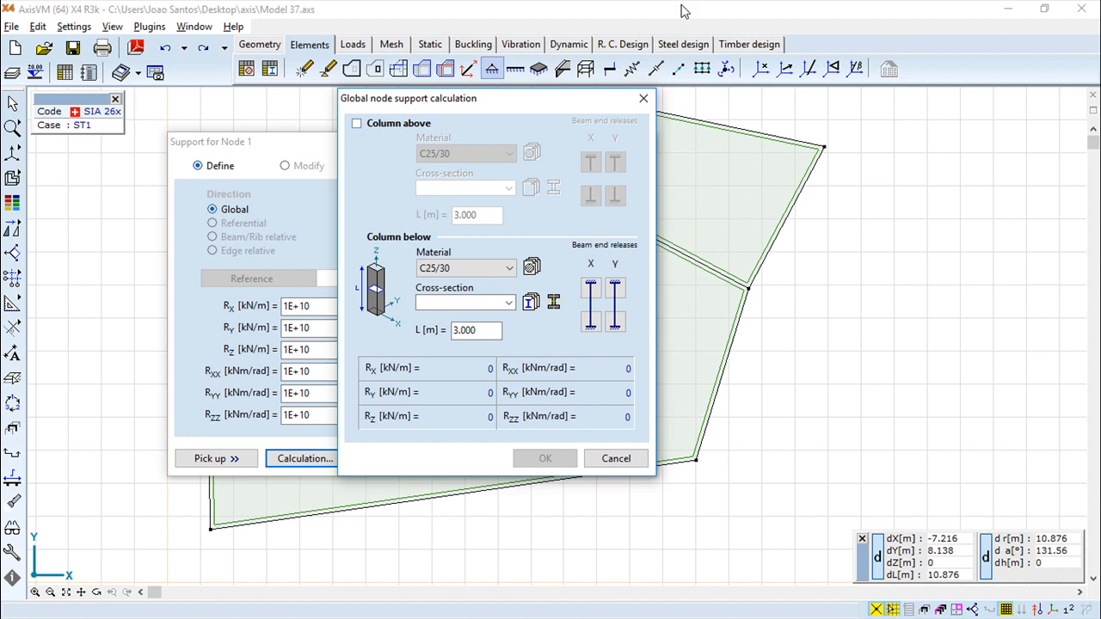
Include a column above, hinge its lower end about X and Y, and hinge both ends of the column below about X
left_click(356, 123)
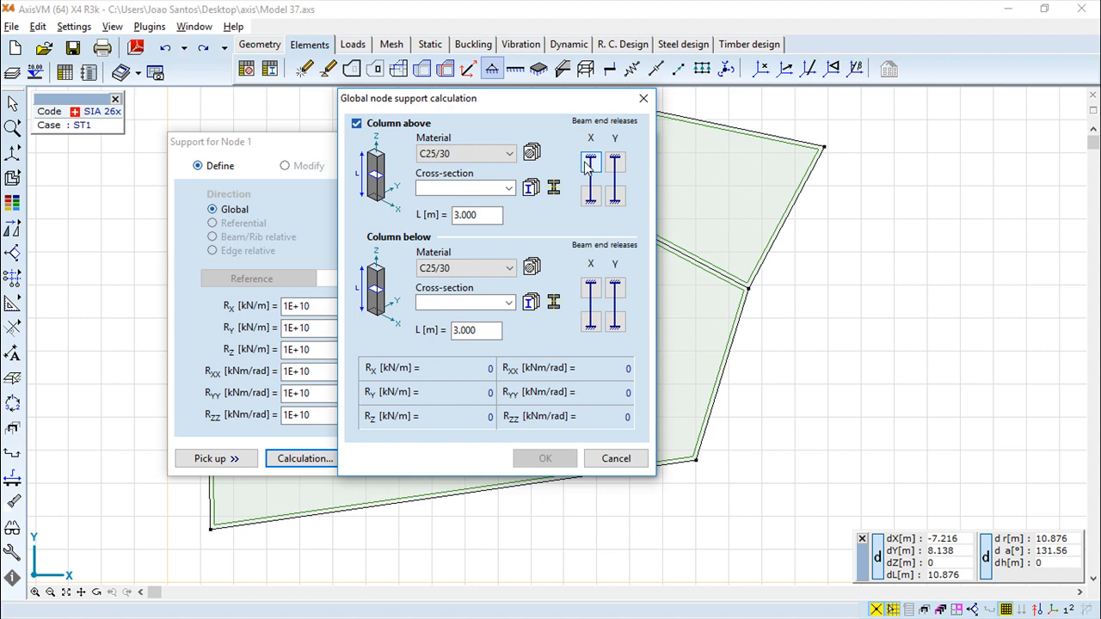
left_click(591, 198)
left_click(591, 197)
left_click(615, 197)
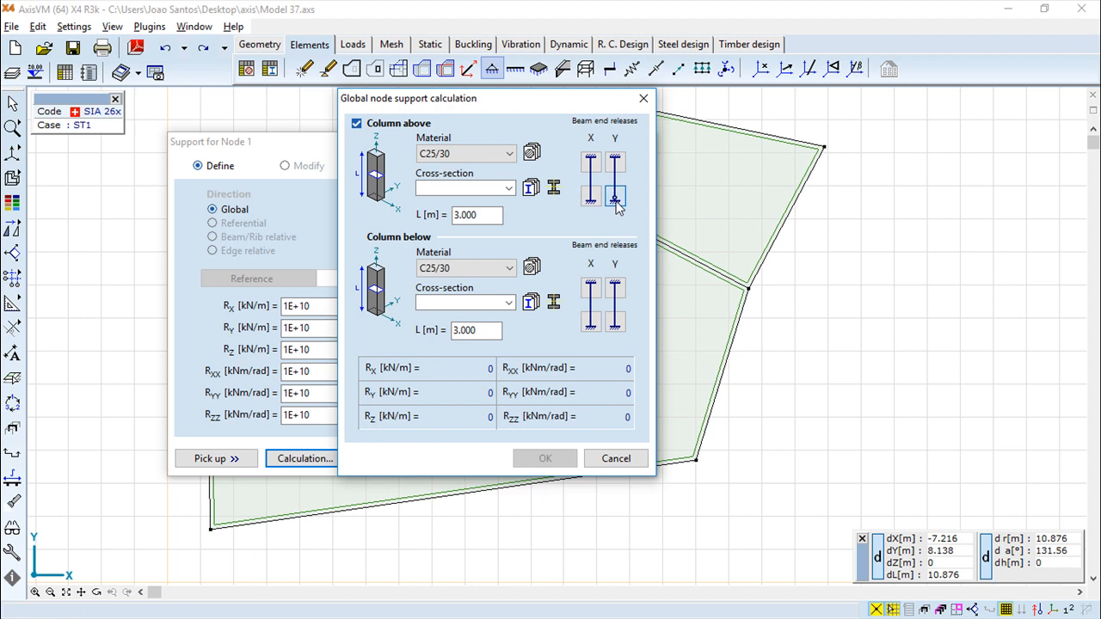
left_click(591, 287)
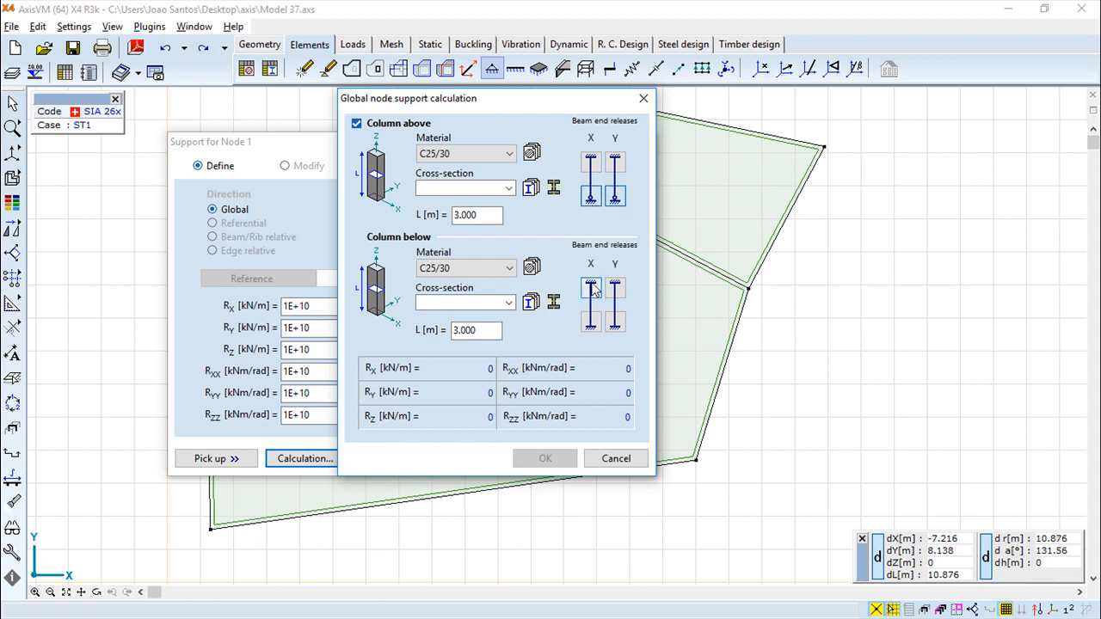
left_click(591, 325)
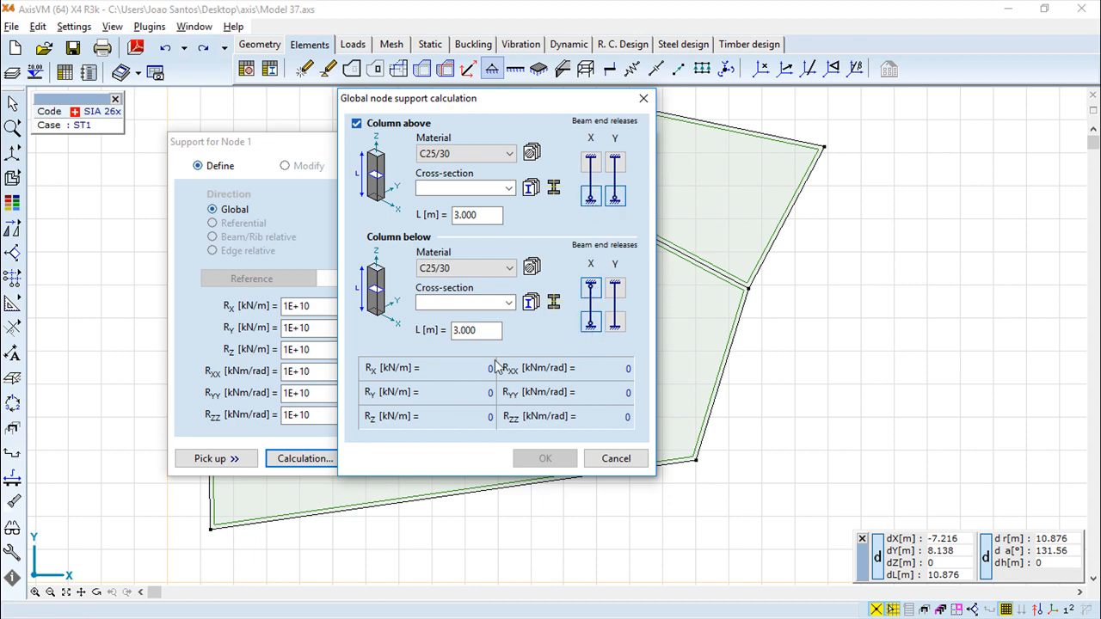
Try an IPE 240 cross-section for the column below, look into the material library, and discard the calculation and nodal support
left_click(551, 305)
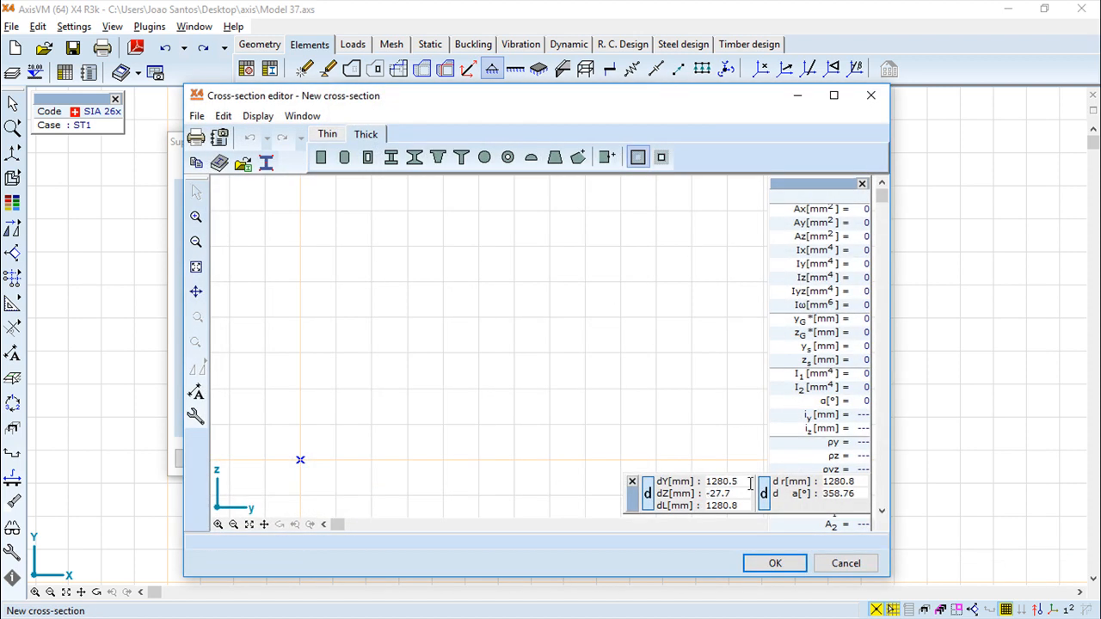
left_click(843, 562)
left_click(530, 302)
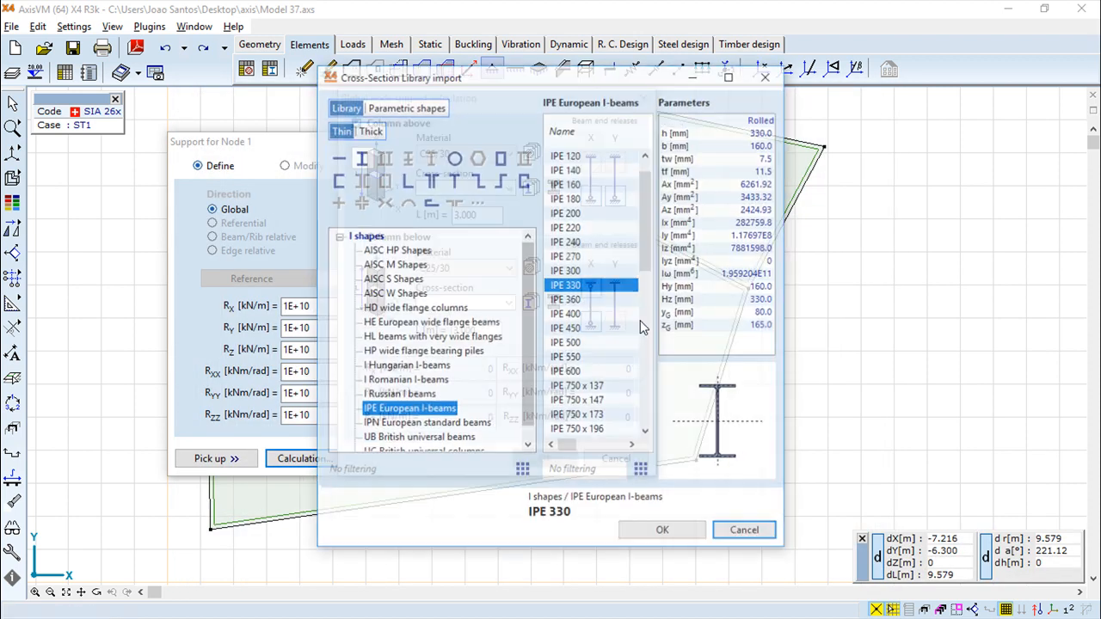
left_click(581, 245)
left_click(663, 532)
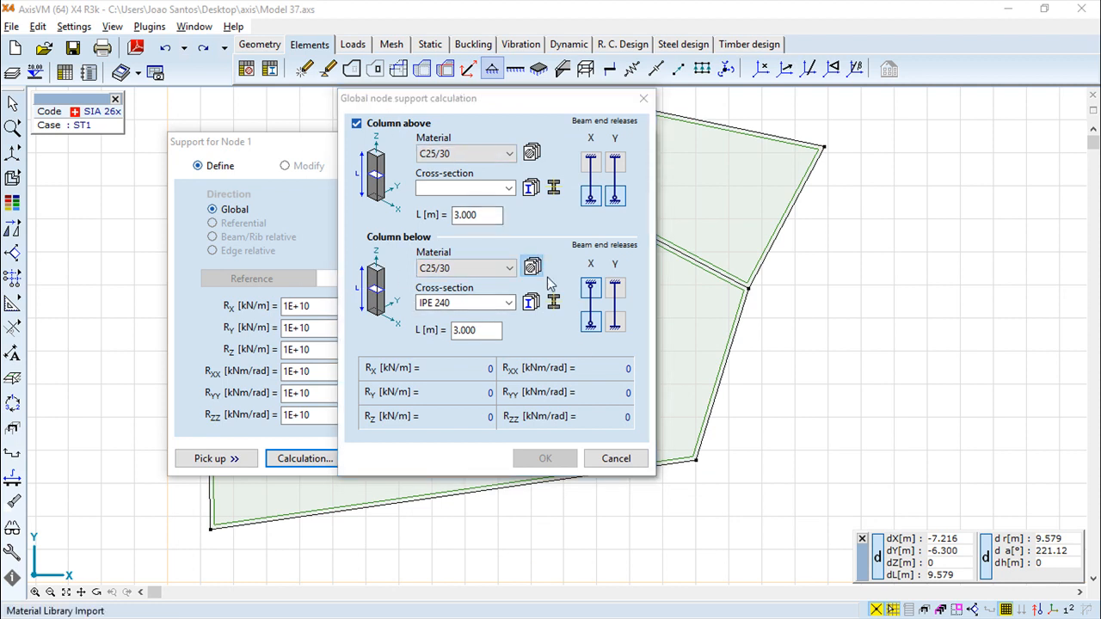
left_click(531, 268)
left_click(748, 445)
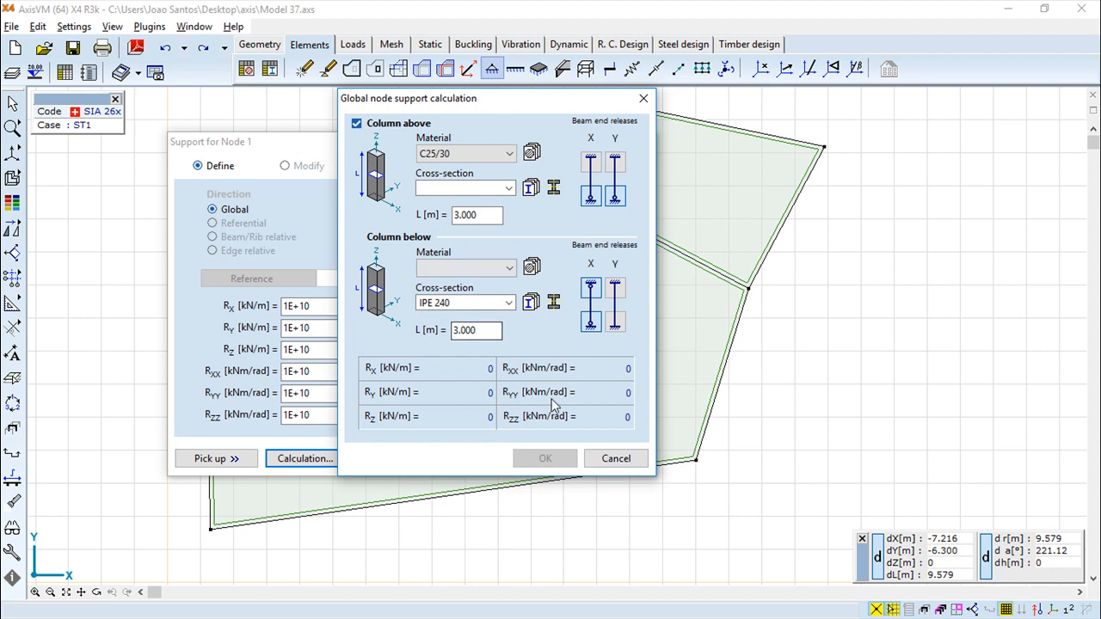
left_click(623, 460)
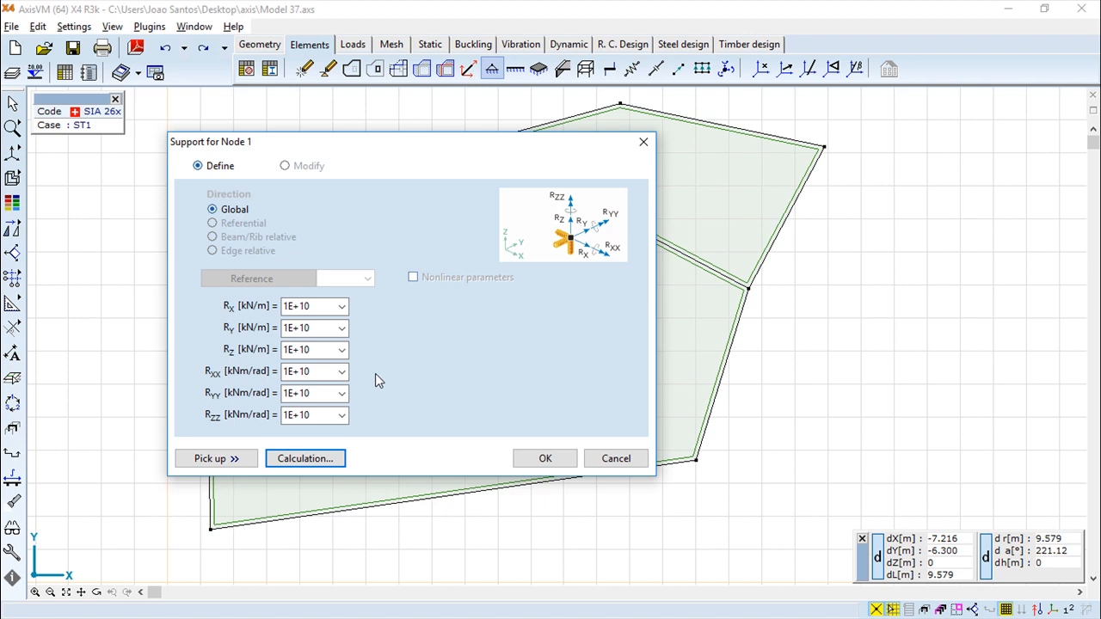
left_click(617, 459)
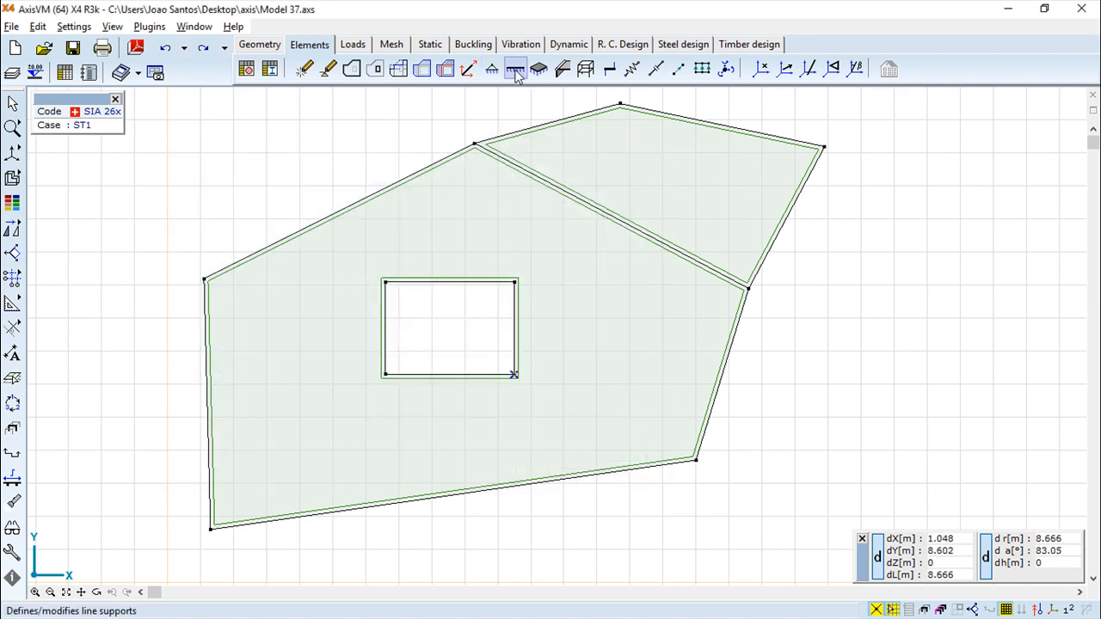
Review the line support stiffnesses and wall-based calculation for the five-sided domain's upper-left edge, and close them without applying
left_click(515, 71)
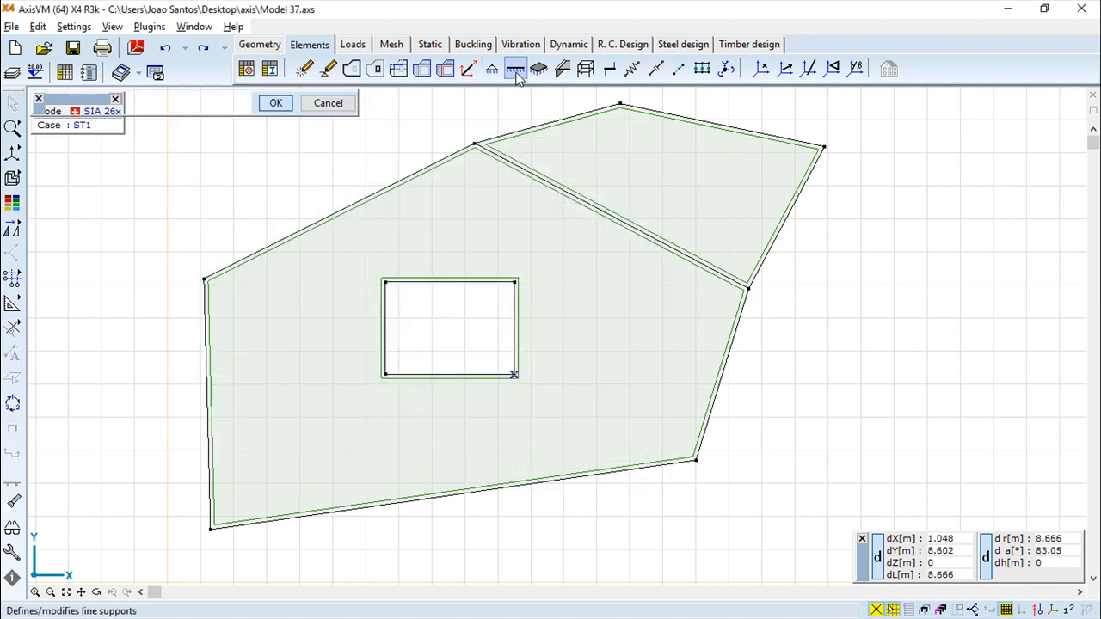
left_click(396, 190)
left_click(275, 103)
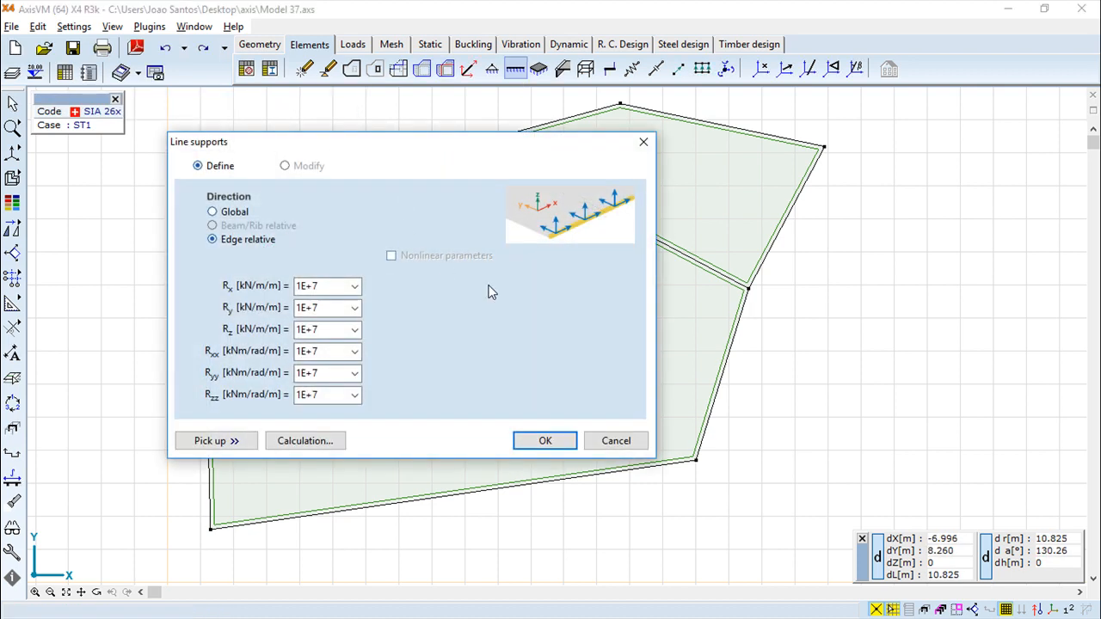
left_click(305, 440)
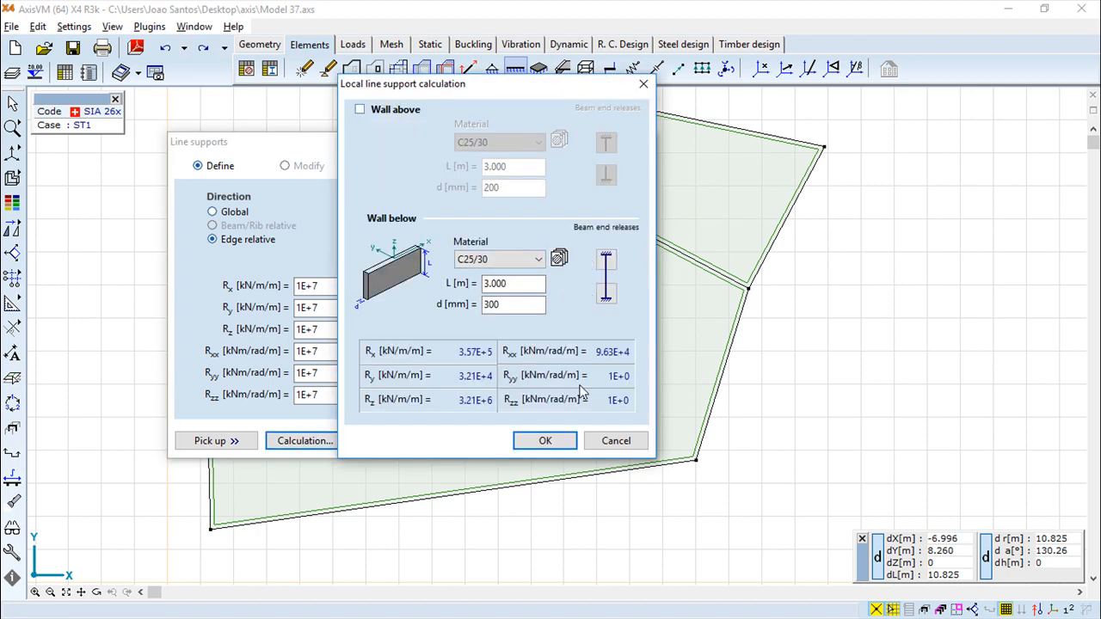
left_click(607, 441)
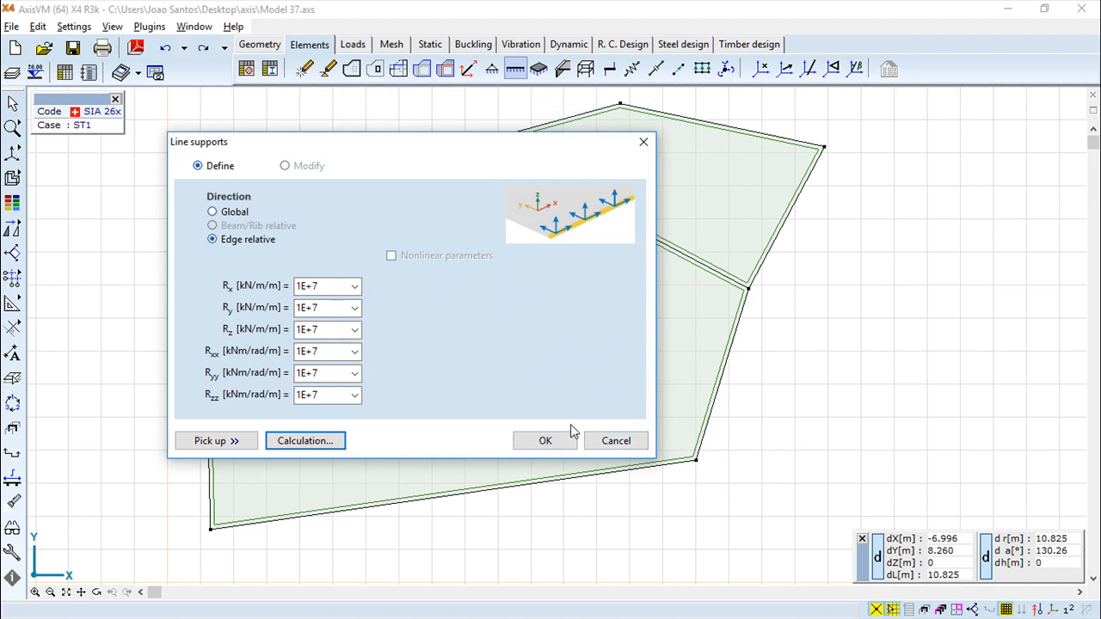
left_click(615, 440)
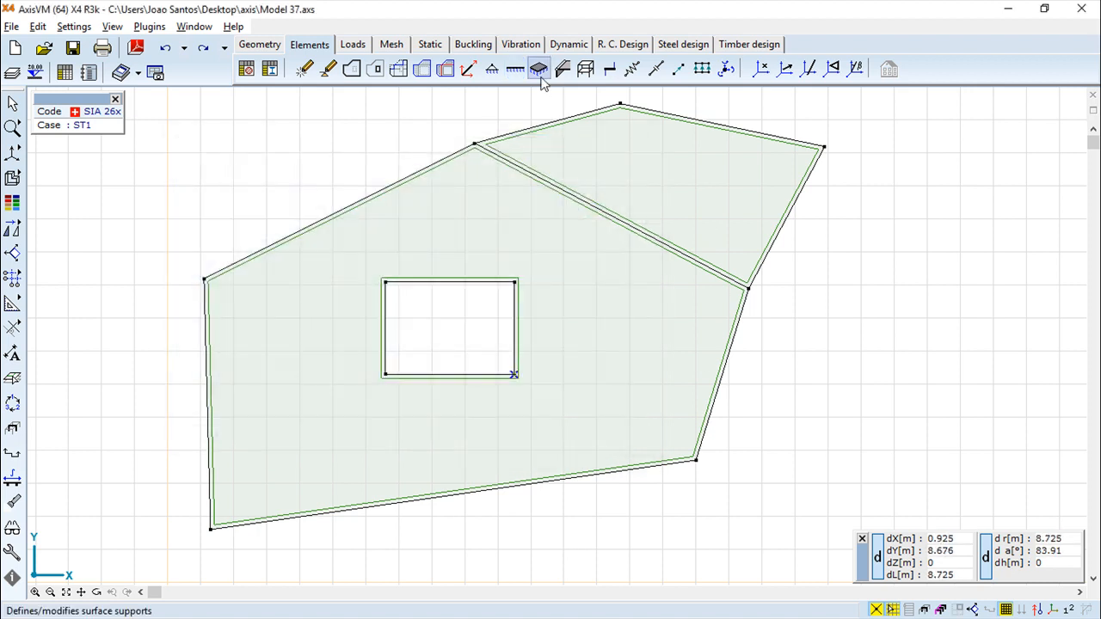
Review the surface support stiffness settings for the five-sided domain and close them without applying
left_click(538, 69)
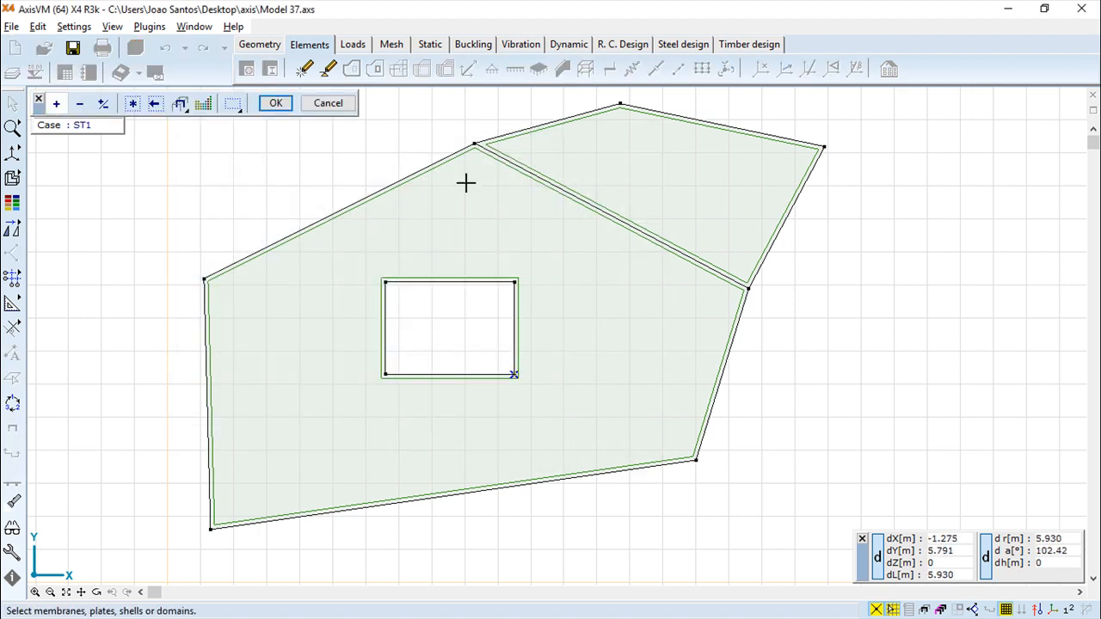
left_click(413, 184)
left_click(275, 103)
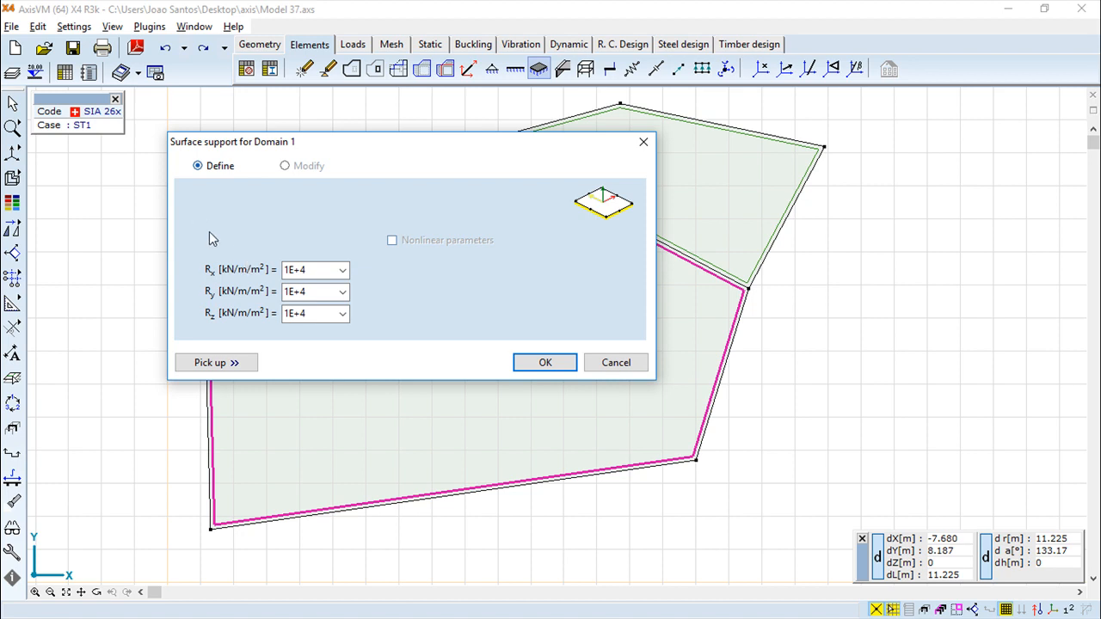
left_click(616, 363)
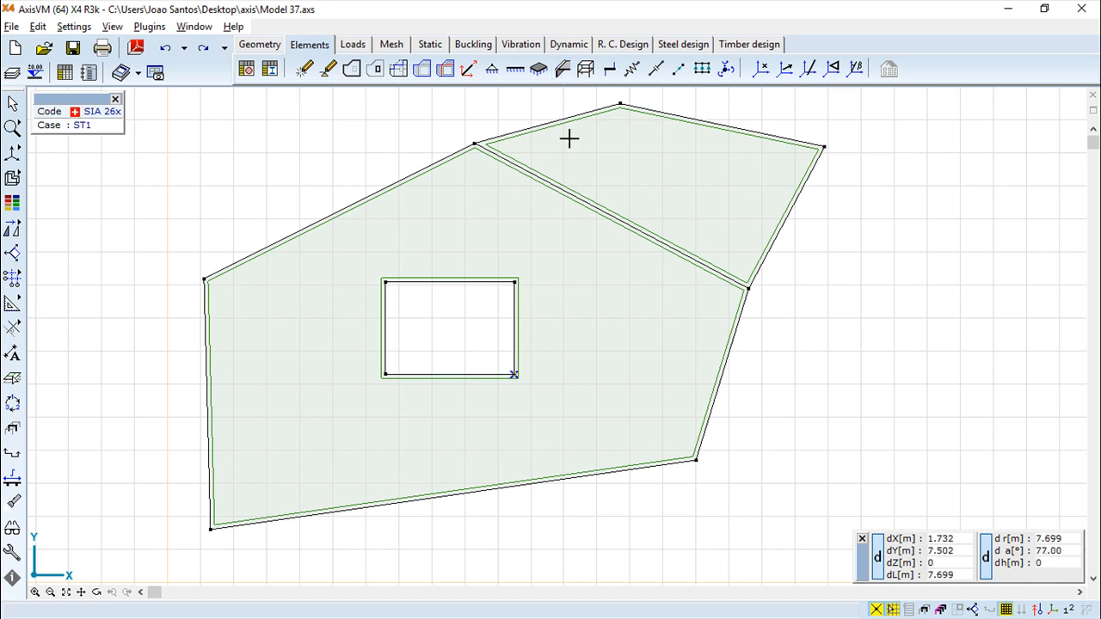
Review the edge hinge stiffness settings for the five-sided domain's upper-left edge, including the Kx options, and close them without applying
left_click(563, 69)
left_click(415, 175)
left_click(274, 103)
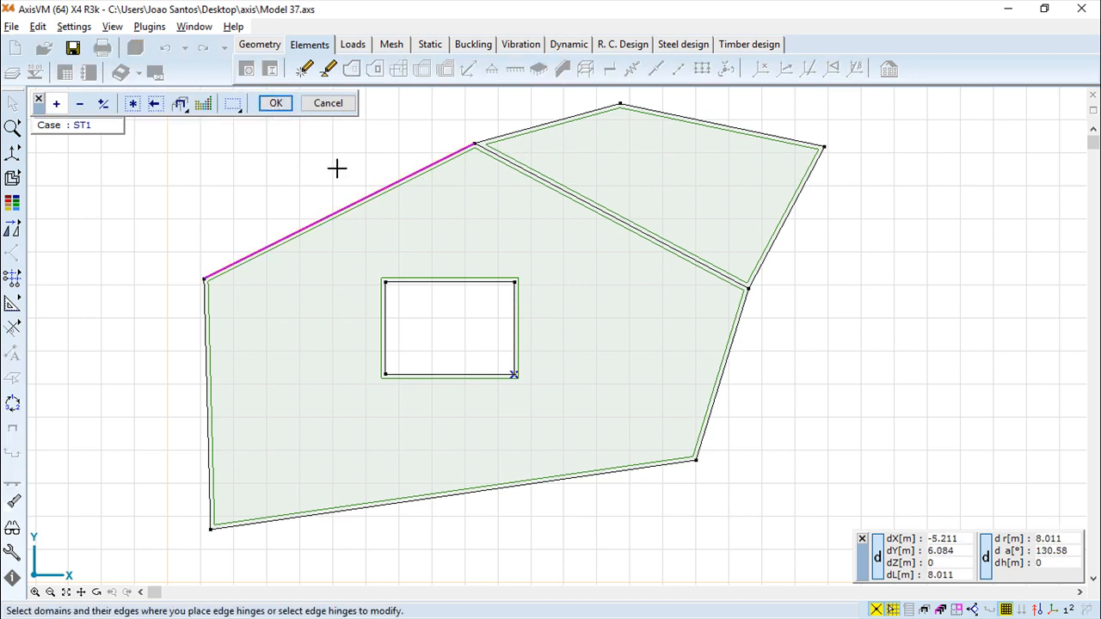
left_click(507, 172)
left_click(277, 104)
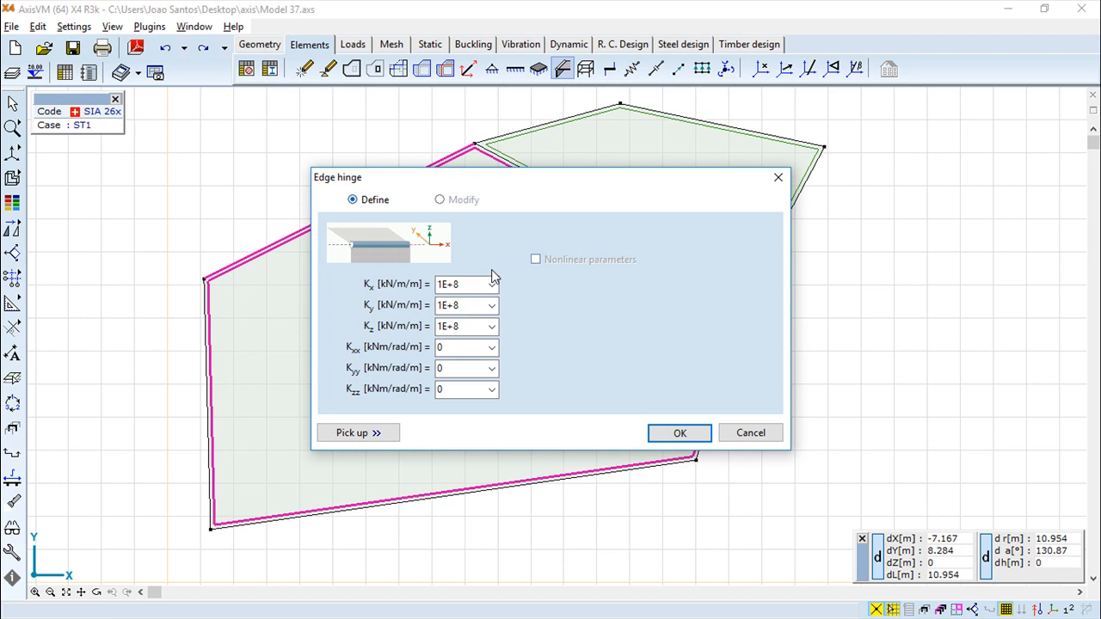
left_click(491, 285)
left_click(492, 287)
left_click(749, 434)
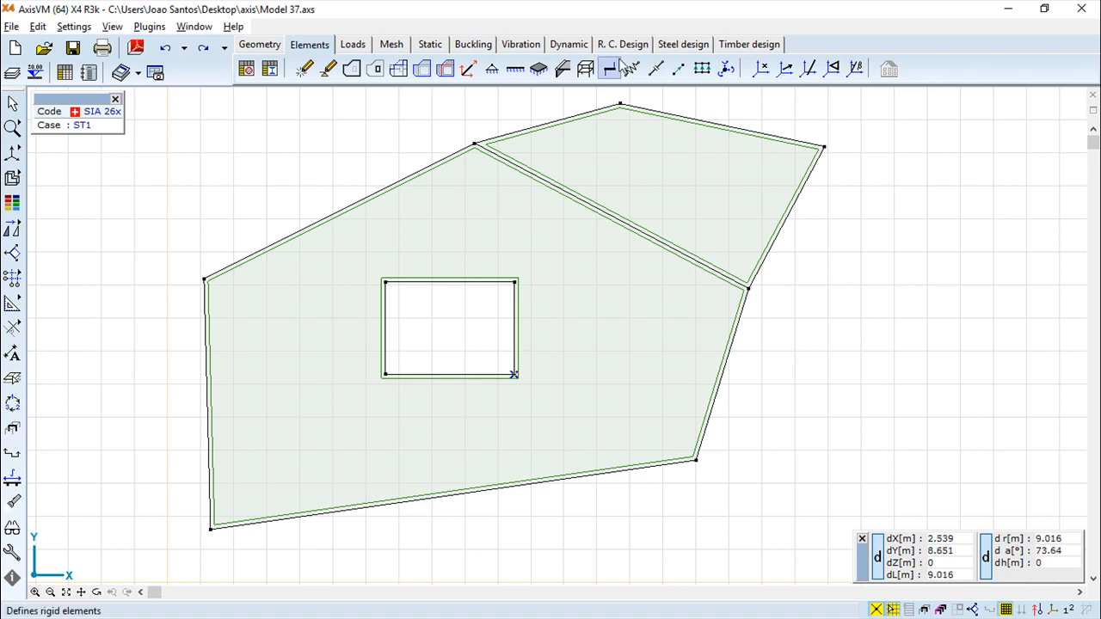
Review the diaphragm's plane-of-operation options for all lines of the model, cancel without defining one, and clear the selection
left_click(585, 69)
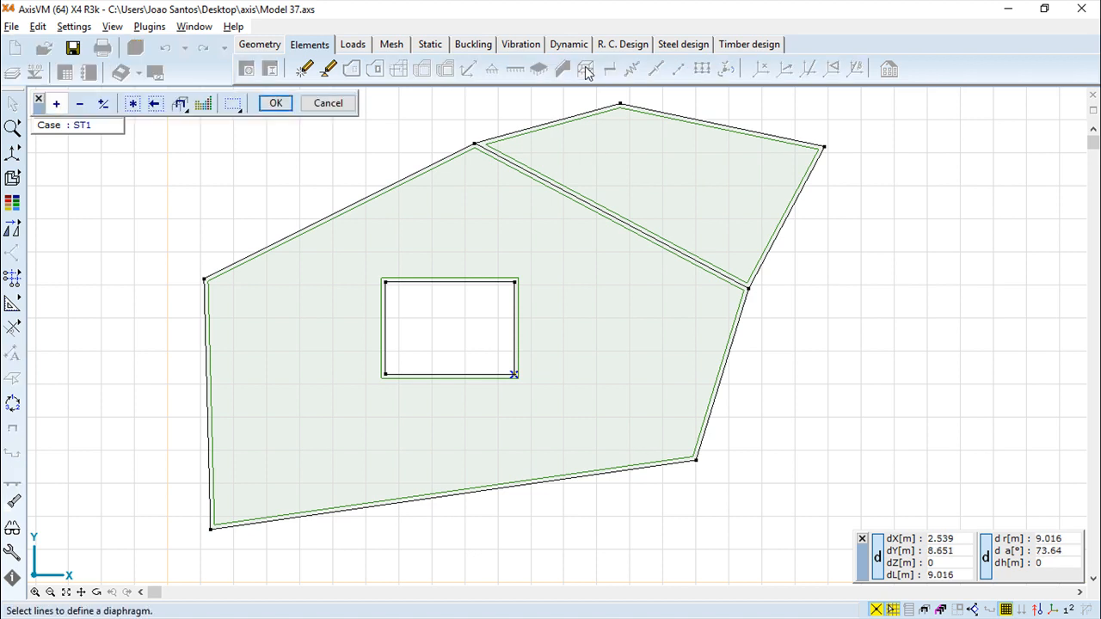
left_click(133, 104)
left_click(276, 103)
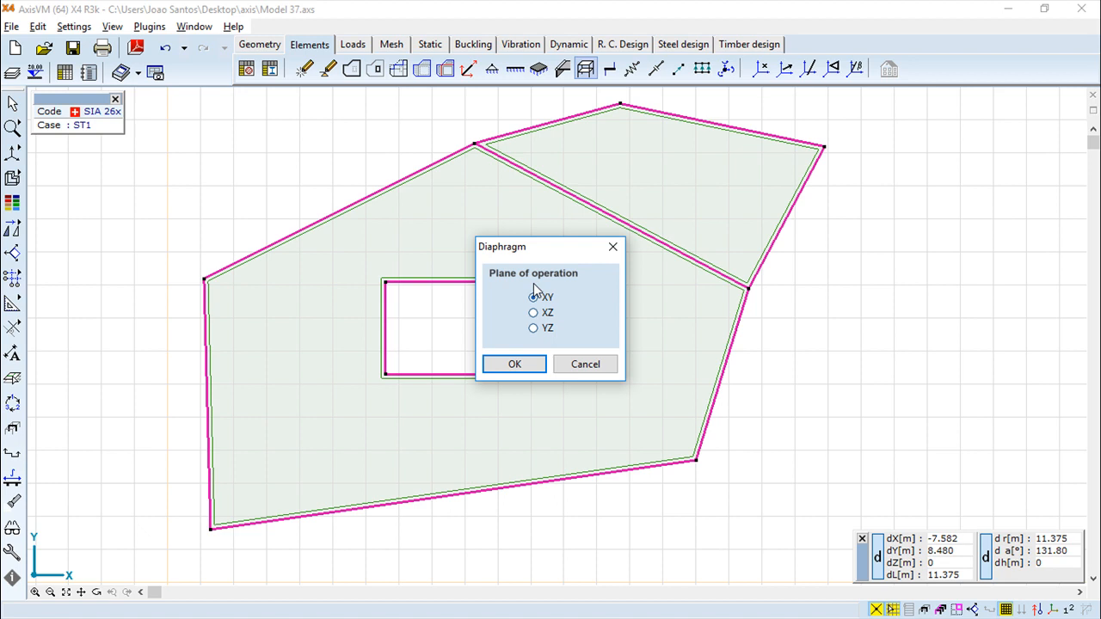
left_click(586, 368)
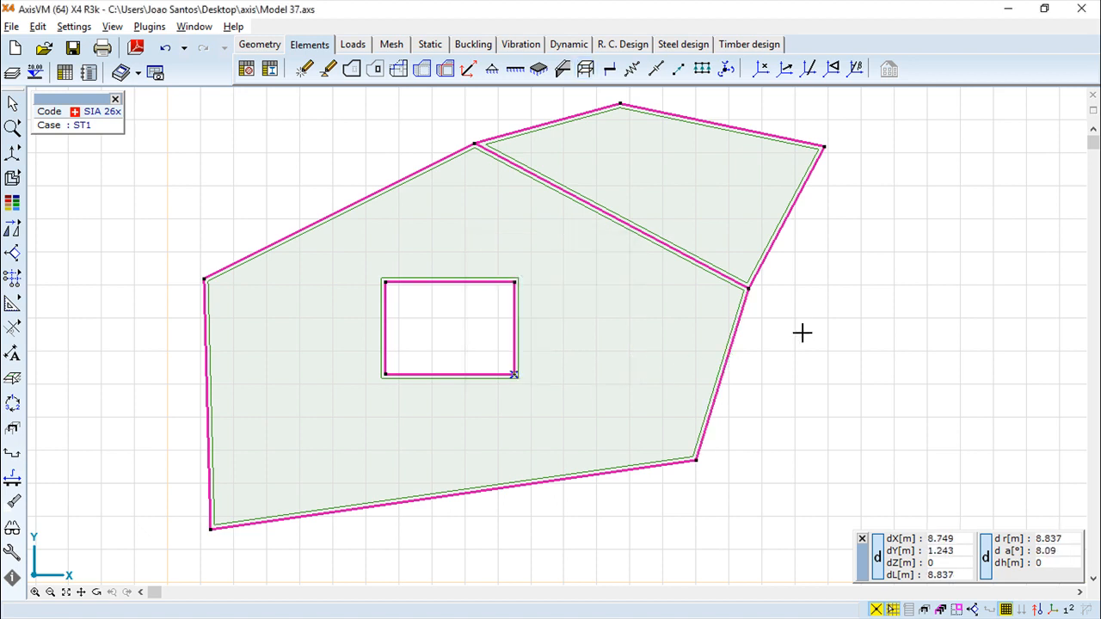
key("Escape")
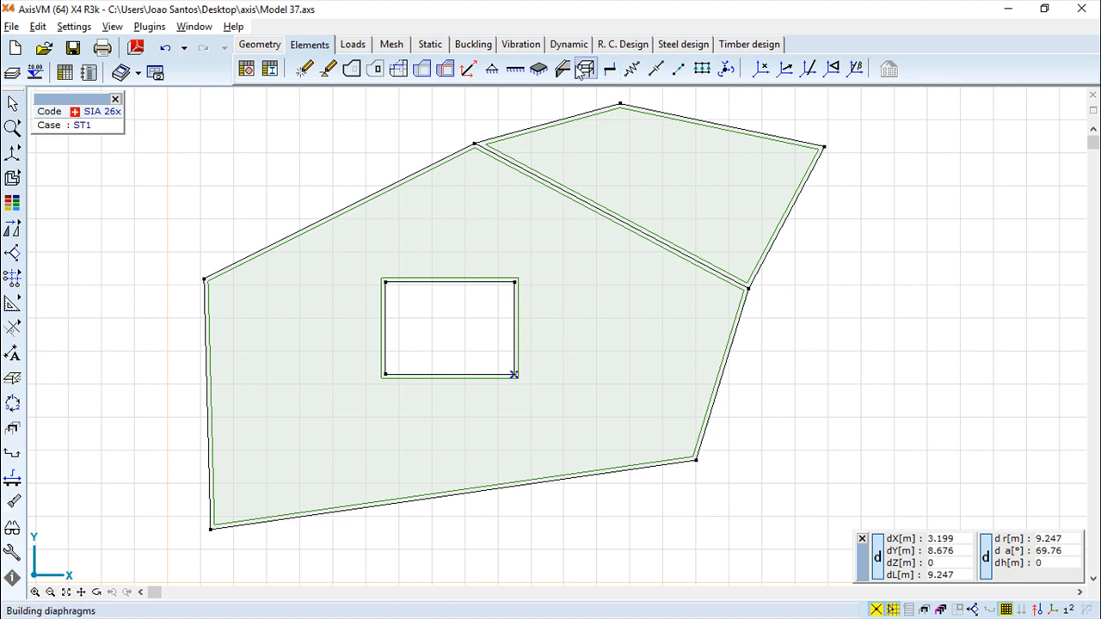
Try a rigid element on the five-sided domain's upper-left edge and undo it
left_click(632, 68)
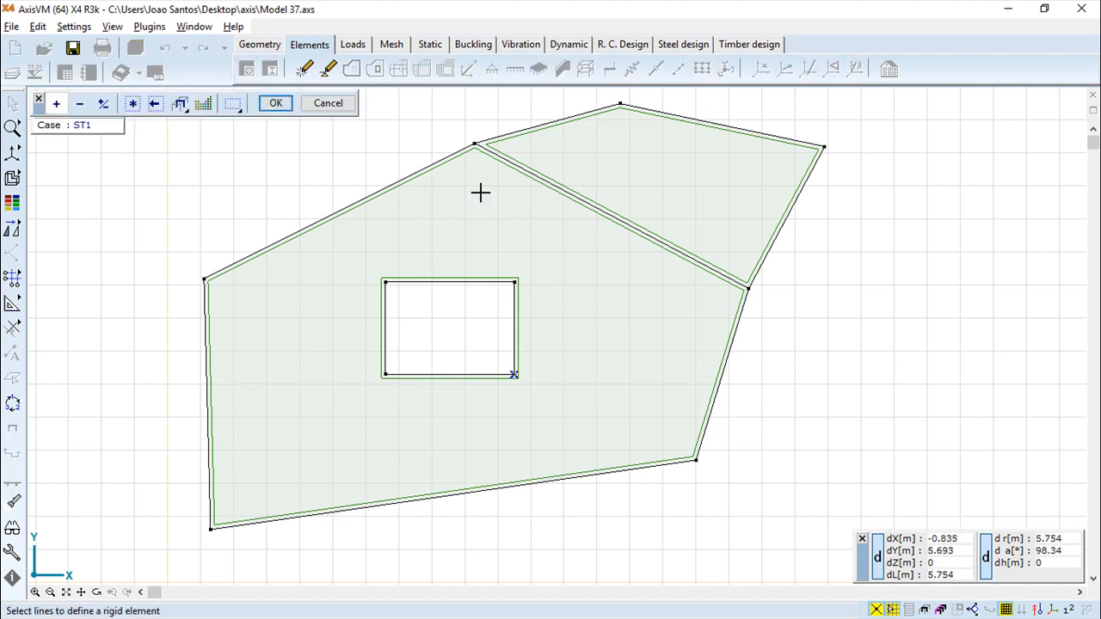
left_click(353, 211)
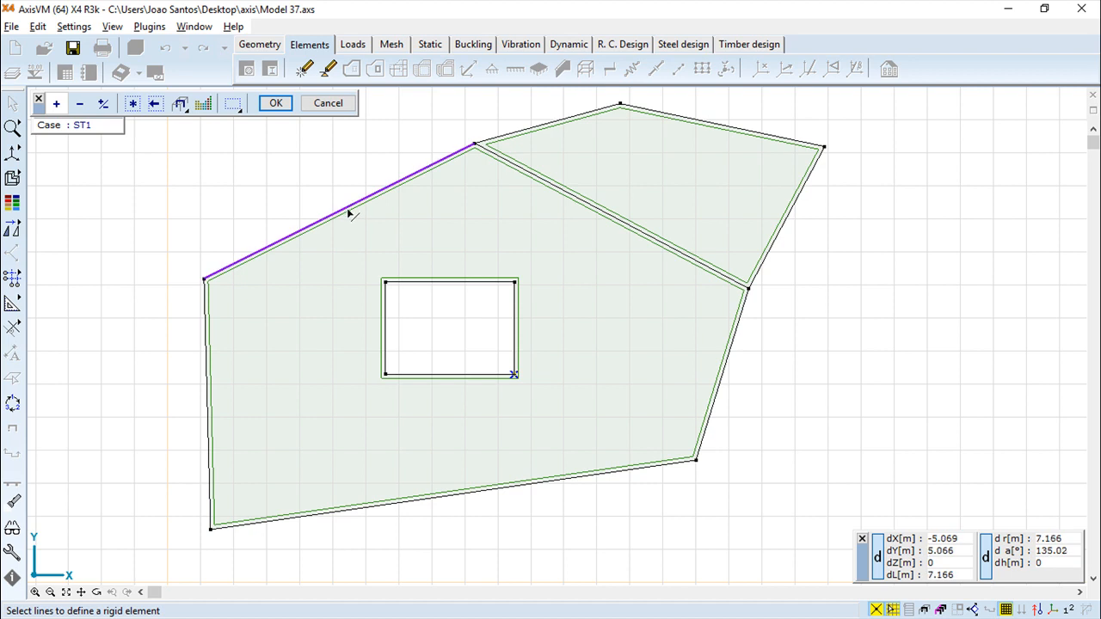
left_click(280, 106)
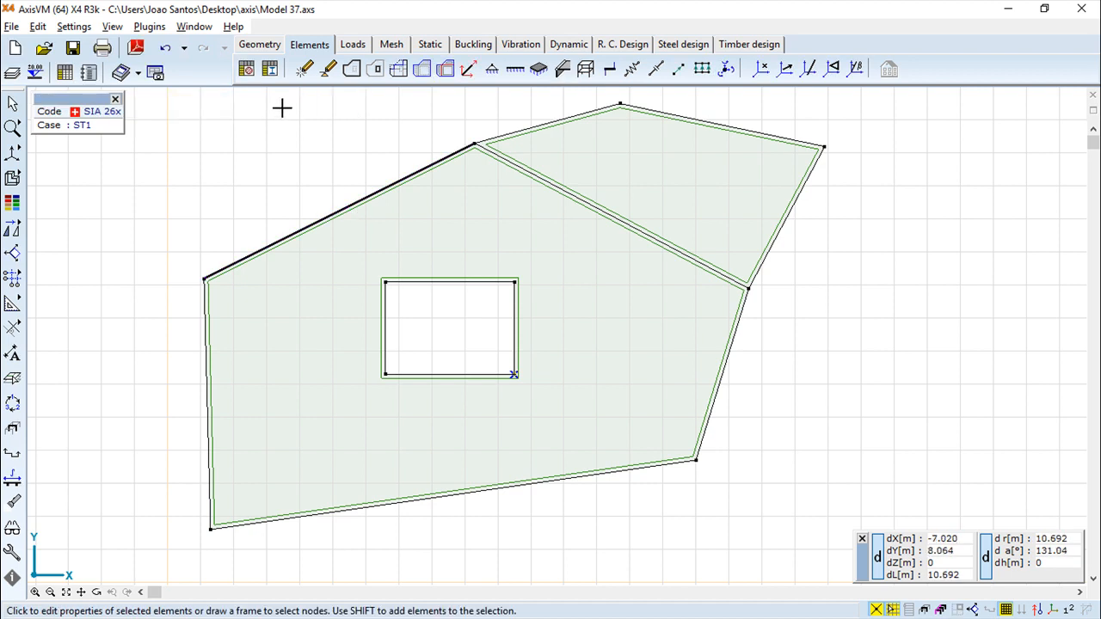
left_click(164, 47)
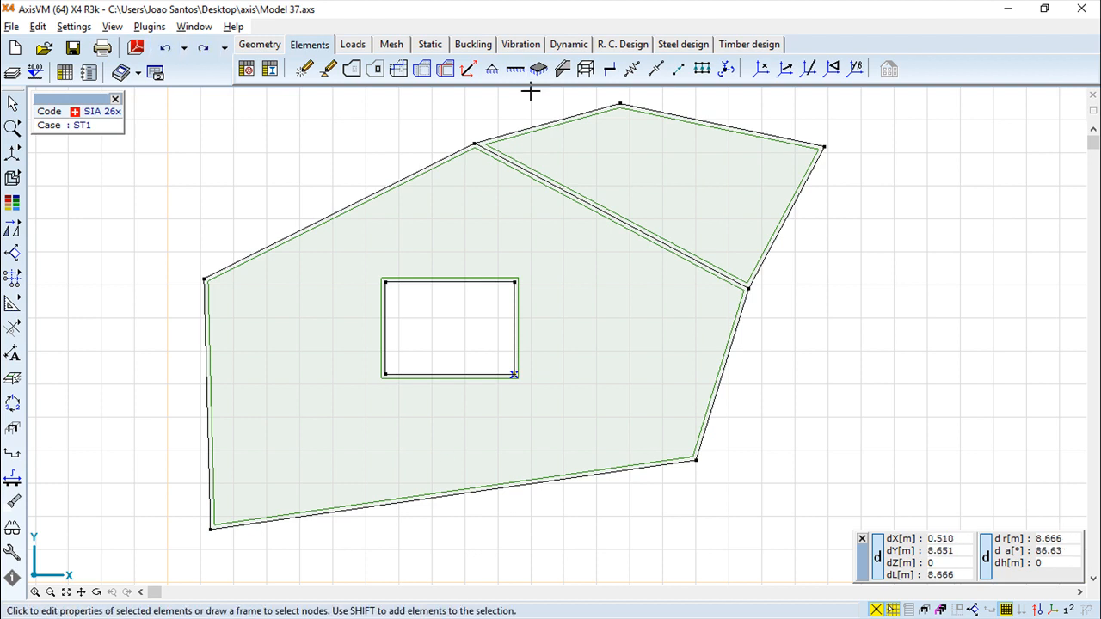
View the spring settings for the five-sided domain's left and lower edges and close them without applying
left_click(634, 73)
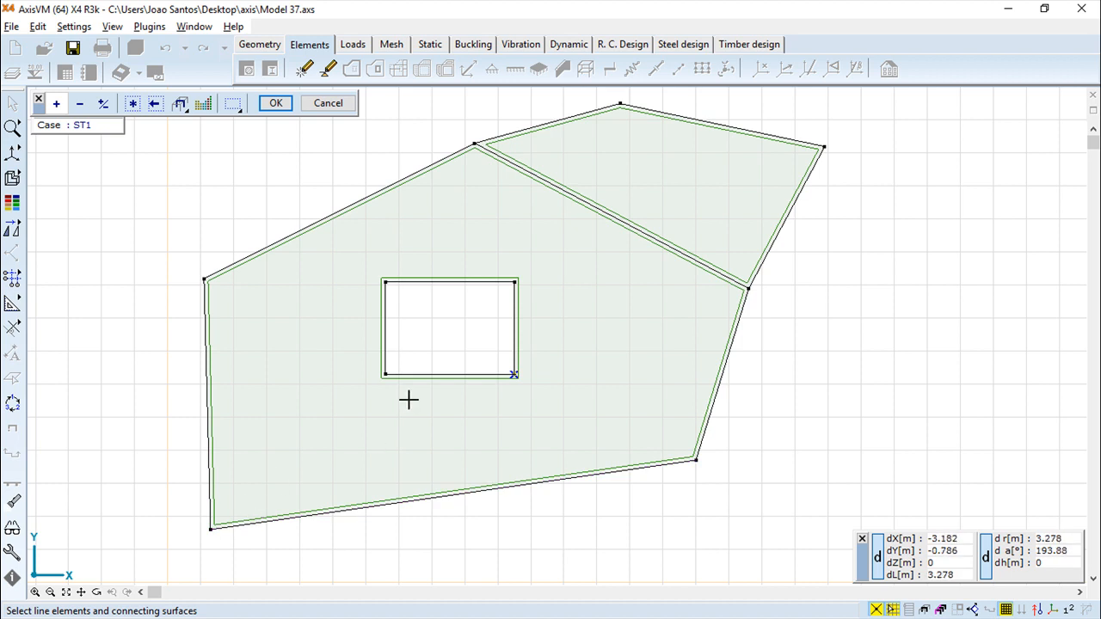
left_click(212, 485)
left_click(275, 104)
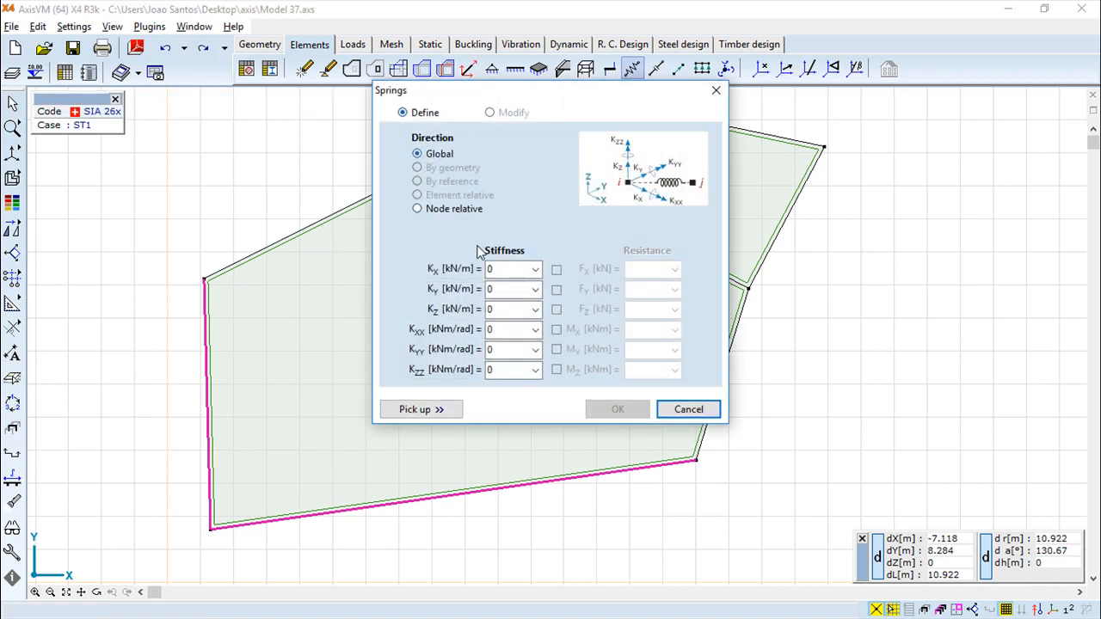
left_click(688, 409)
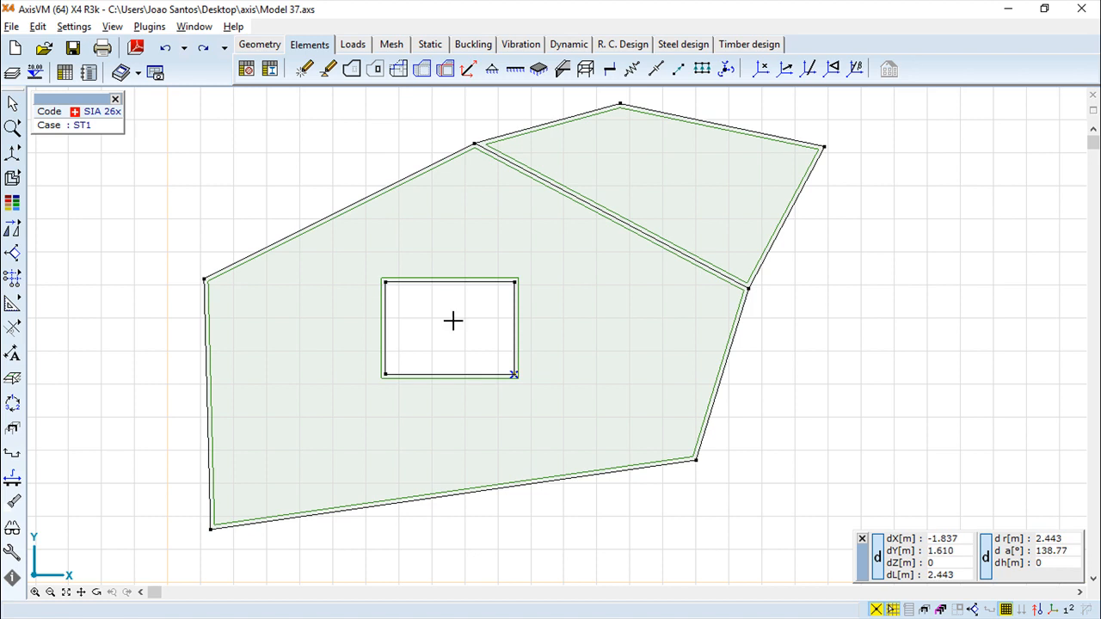
Review the spring stiffnesses for all lines with Global and Node relative directions, and close the settings without applying
left_click(633, 70)
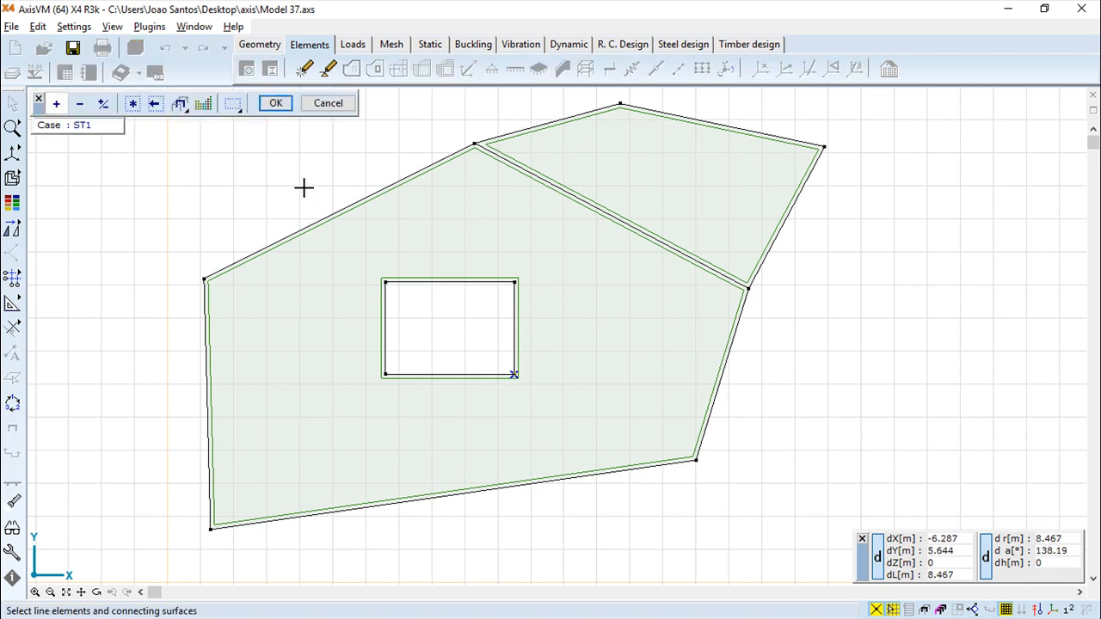
left_click(132, 103)
left_click(275, 104)
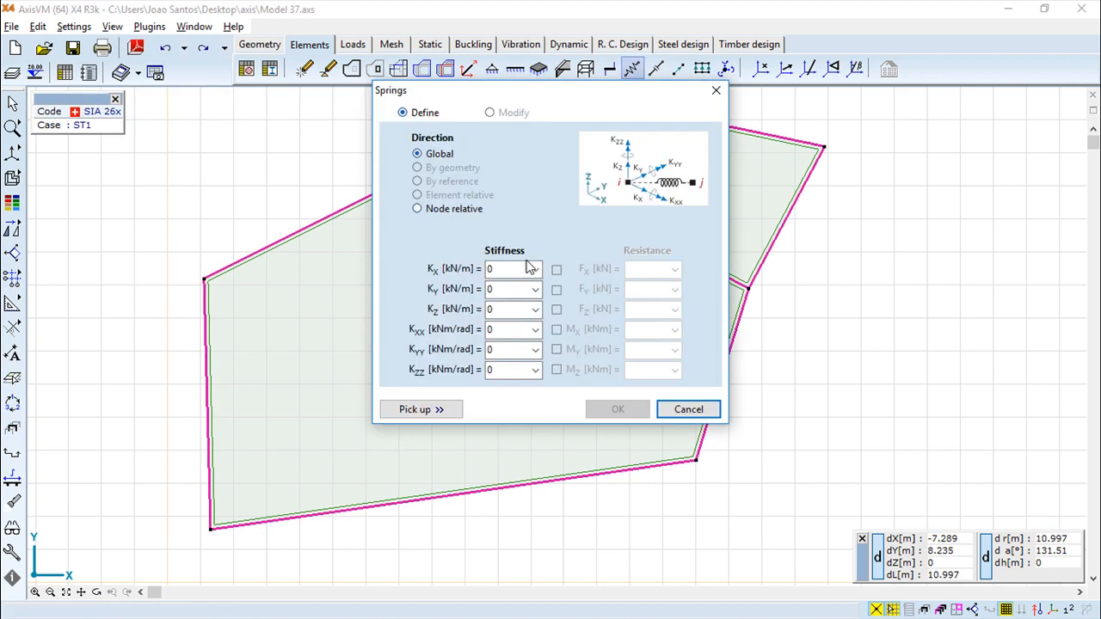
left_click(535, 274)
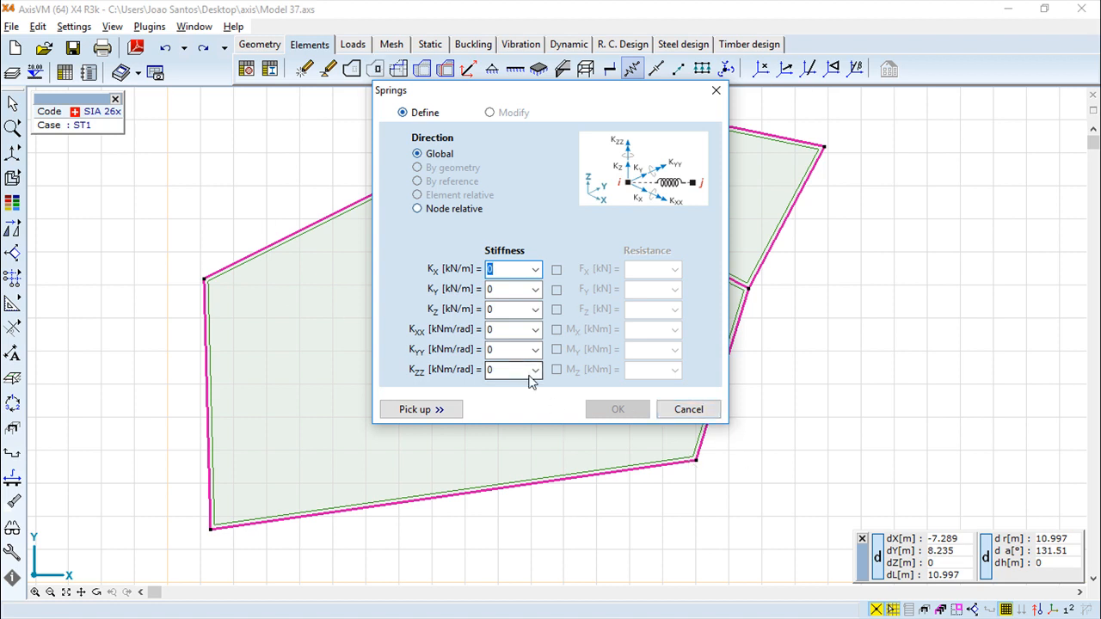
left_click(420, 213)
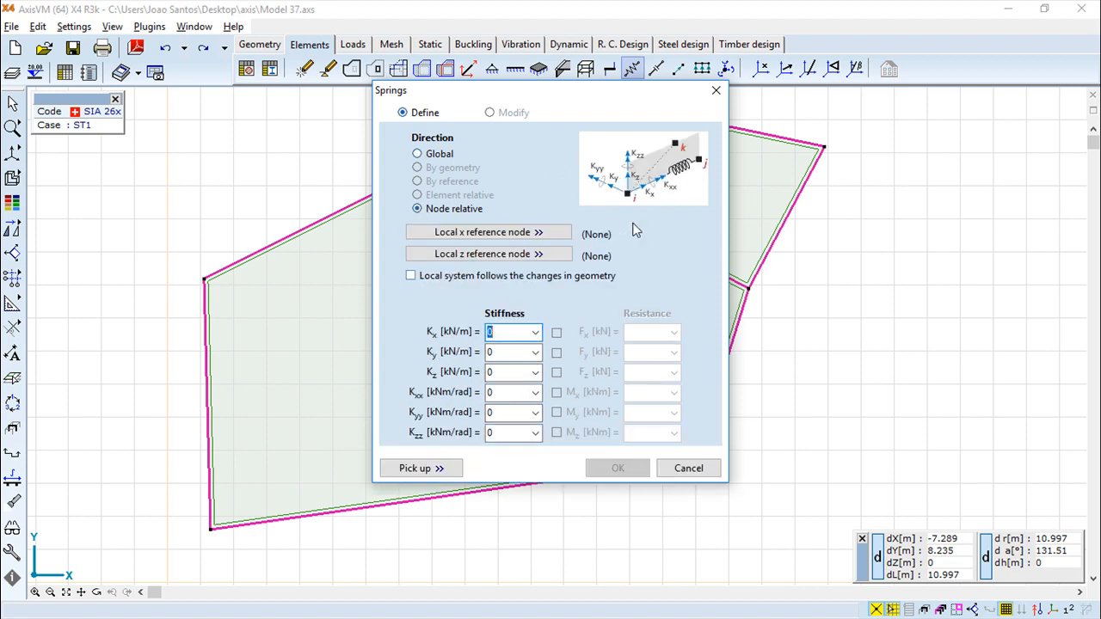
left_click(689, 470)
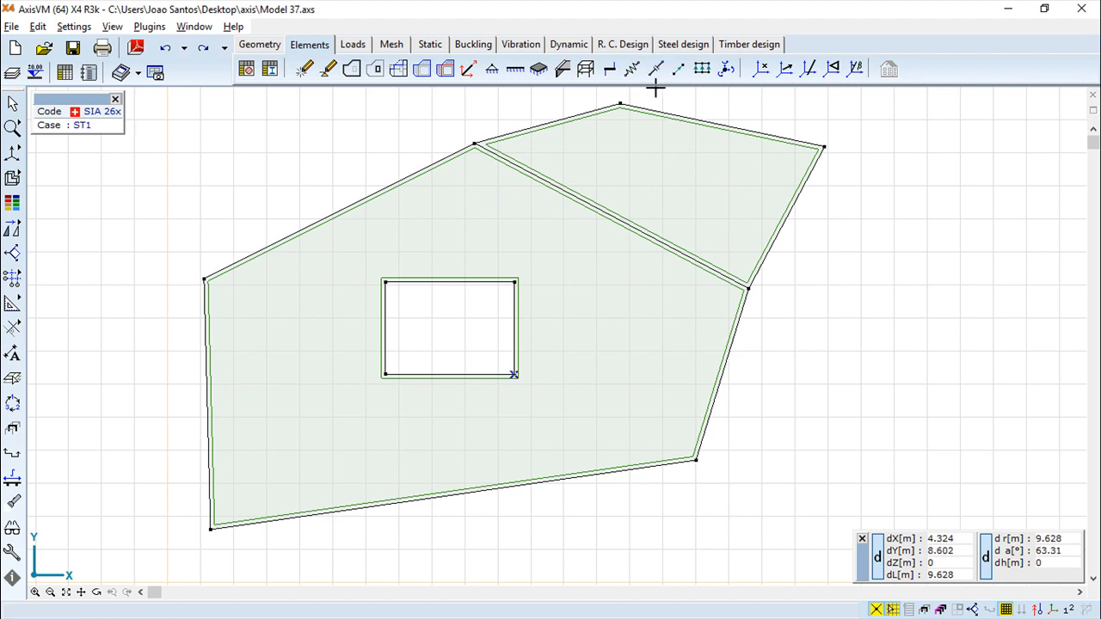
Explore gap elements on the upper-left edges of both domains, trying In compression, By geometry opening and auto active stiffness adjustment, and discard them
left_click(655, 68)
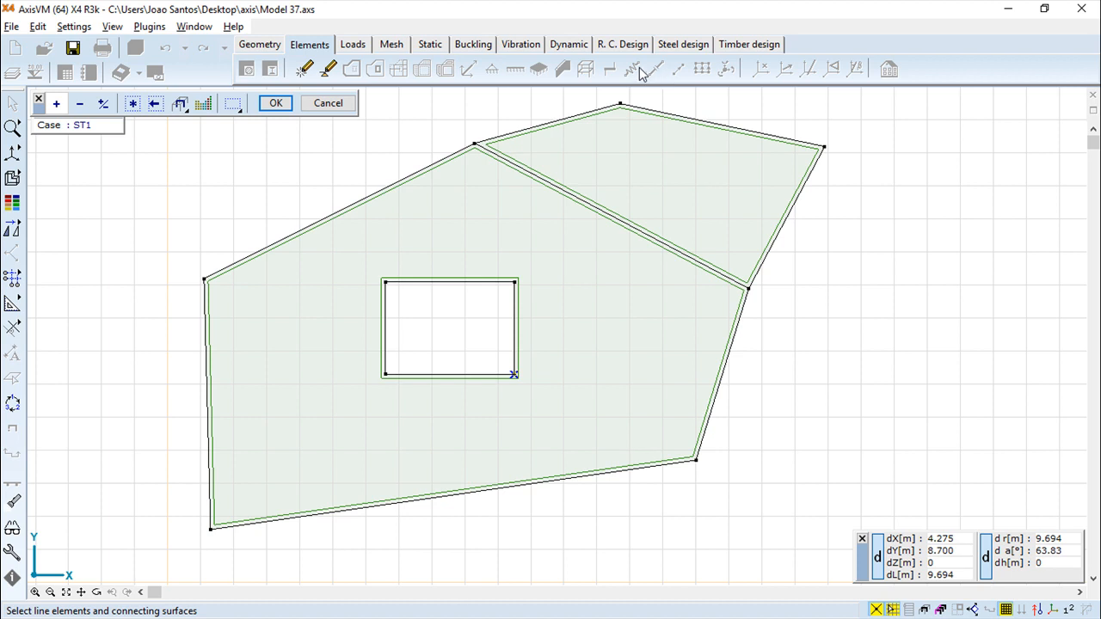
left_click(436, 163)
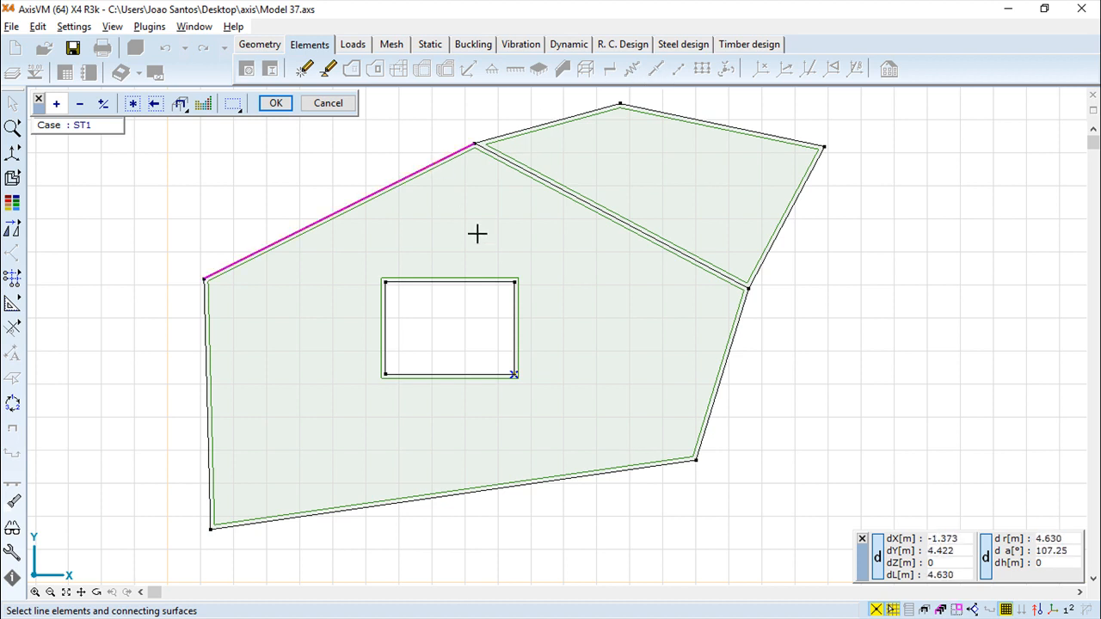
left_click(506, 136)
left_click(276, 103)
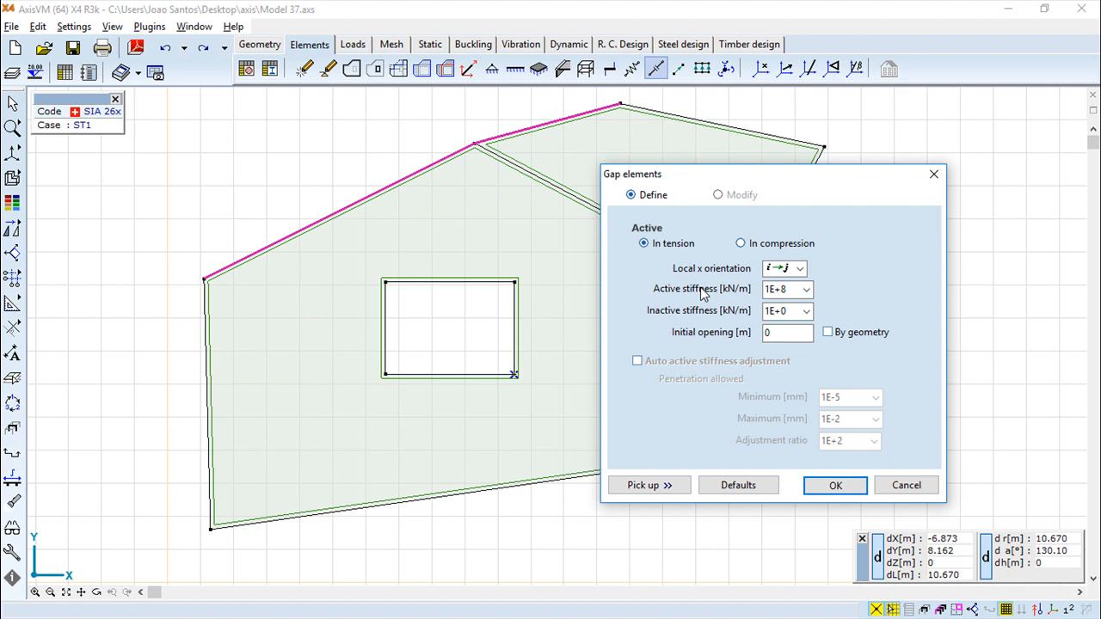
left_click(740, 245)
left_click(800, 269)
left_click(800, 273)
left_click(828, 333)
left_click(828, 333)
left_click(638, 361)
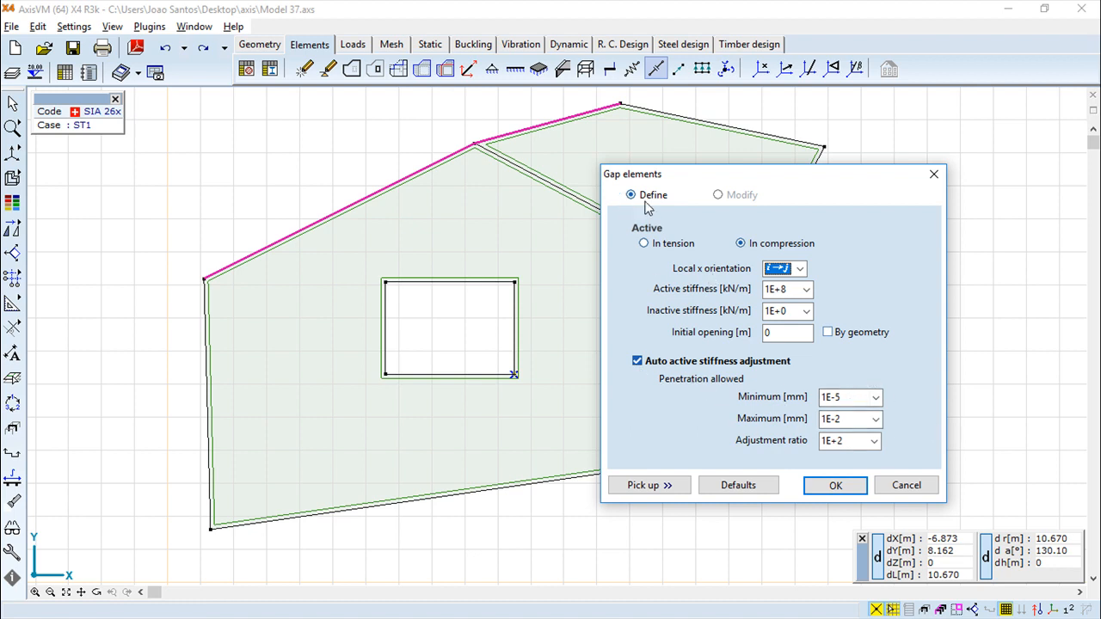
left_click(907, 487)
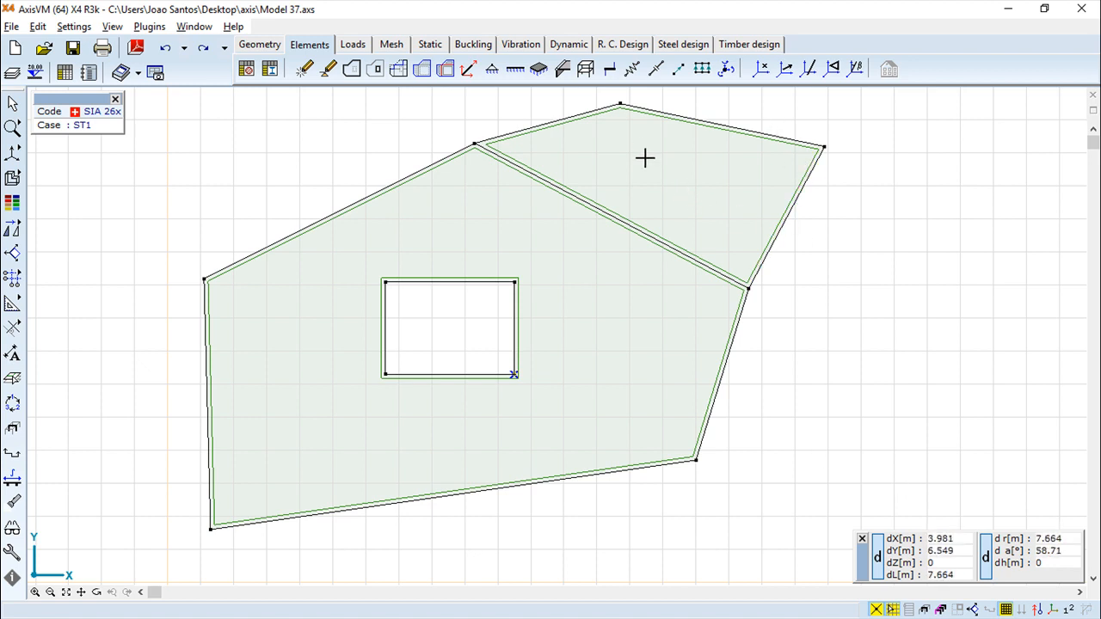
Try to define node-to-node link elements on the five-sided domain's upper-left edge and the edge shared by both domains
left_click(679, 73)
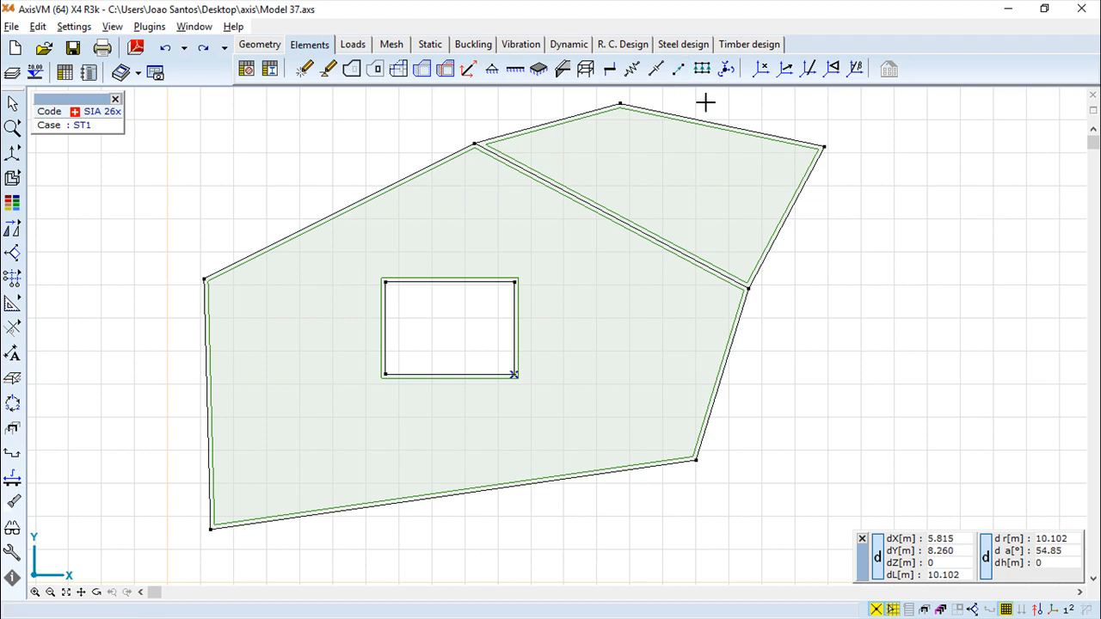
left_click(678, 72)
left_click(458, 154)
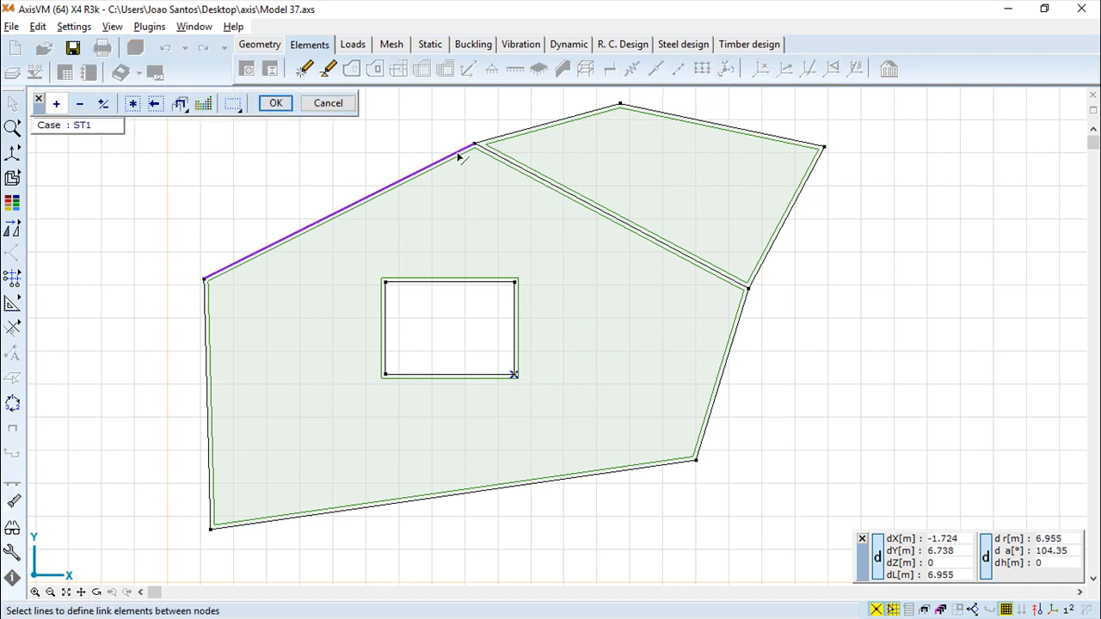
left_click(496, 157)
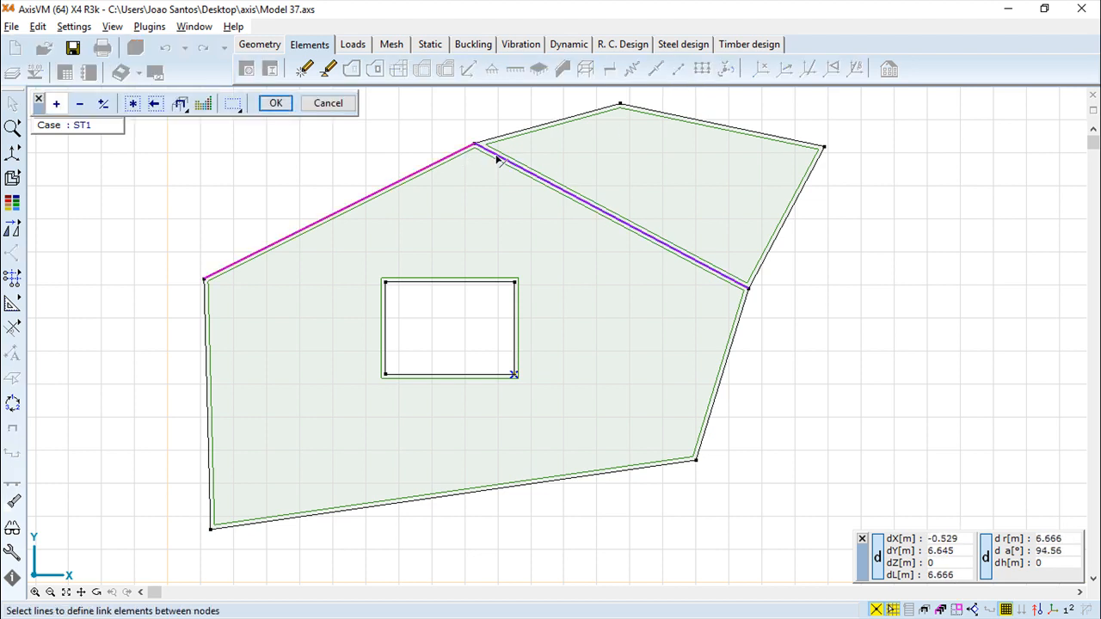
left_click(275, 103)
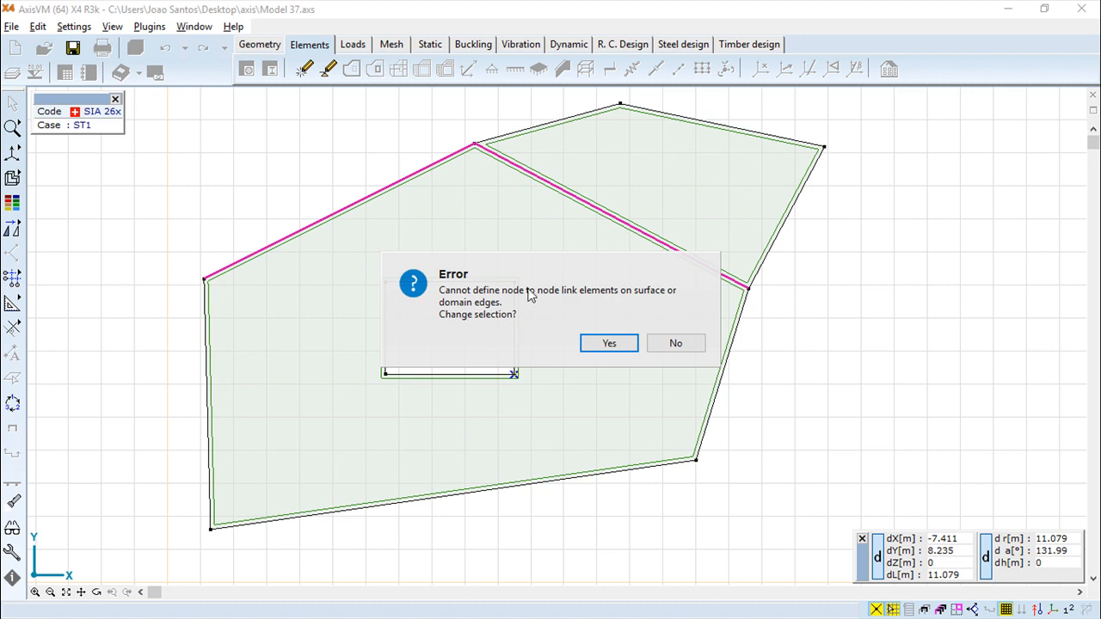
left_click(606, 344)
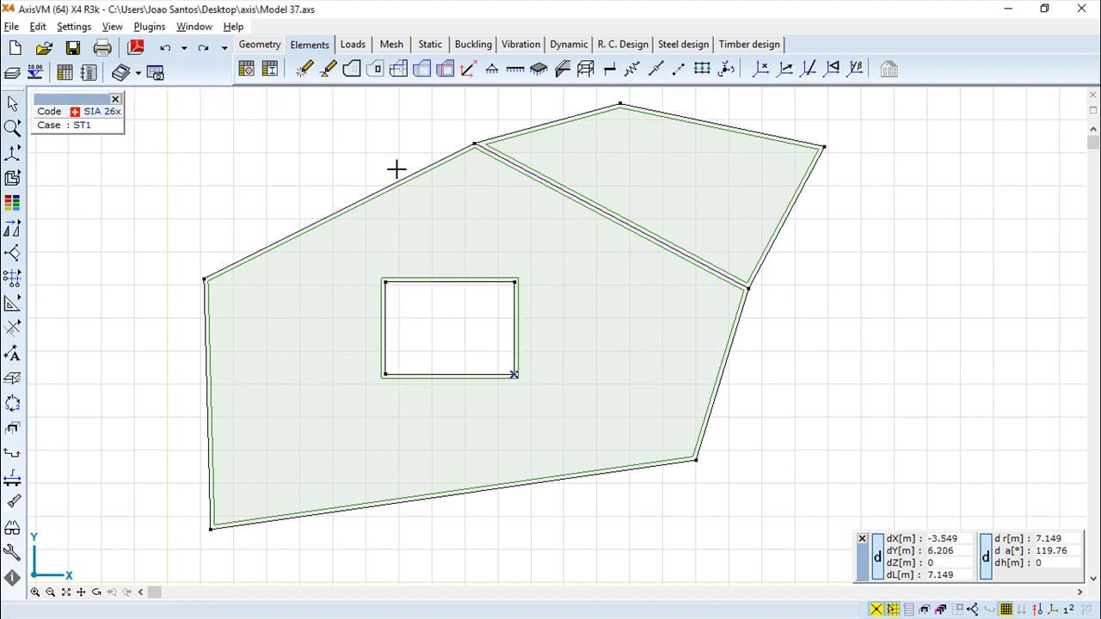
Try the end nodes of the four-sided domain's upper-left edge as the changed selection for node-to-node link elements
left_click(474, 142)
left_click(620, 105)
left_click(276, 103)
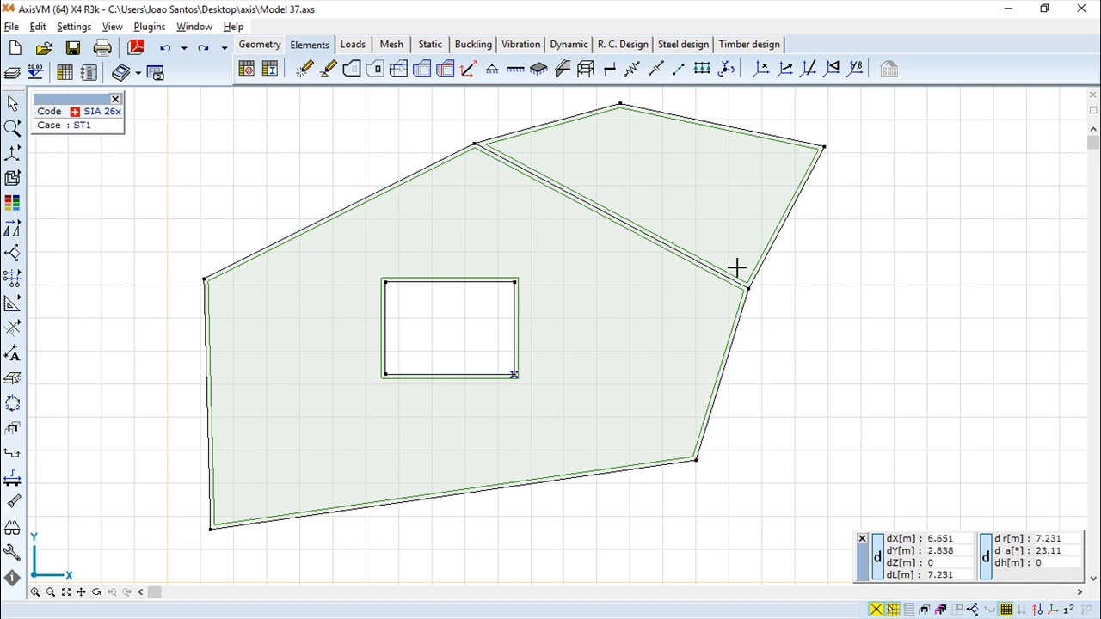
Try to define link elements on the five-sided domain's upper-left edge and the shared edge, with their common corner as master node
left_click(701, 72)
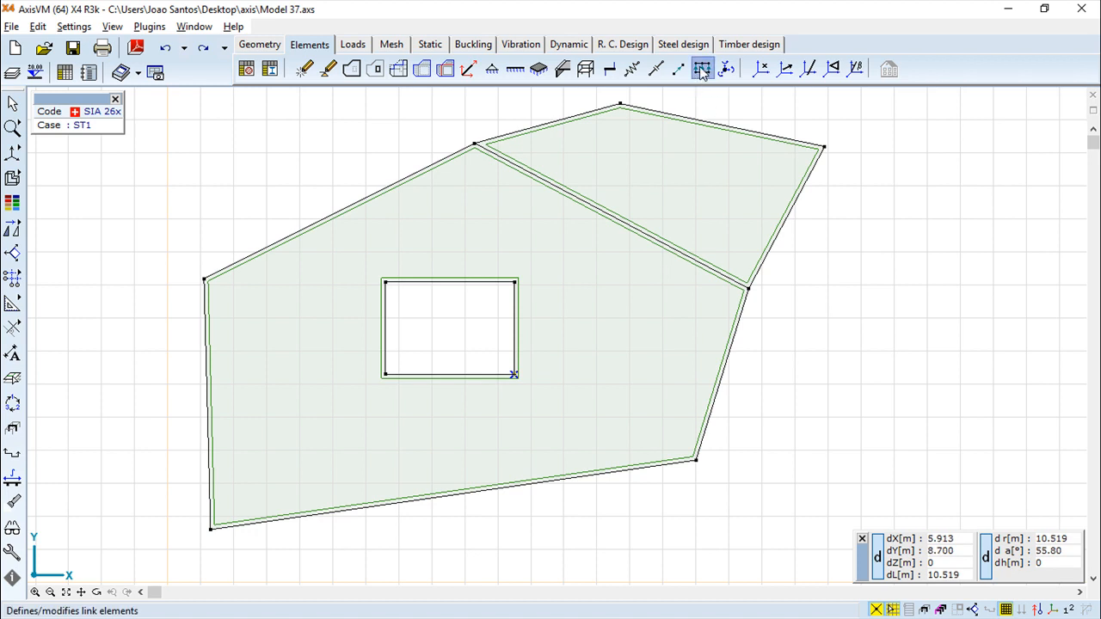
left_click(451, 161)
left_click(498, 159)
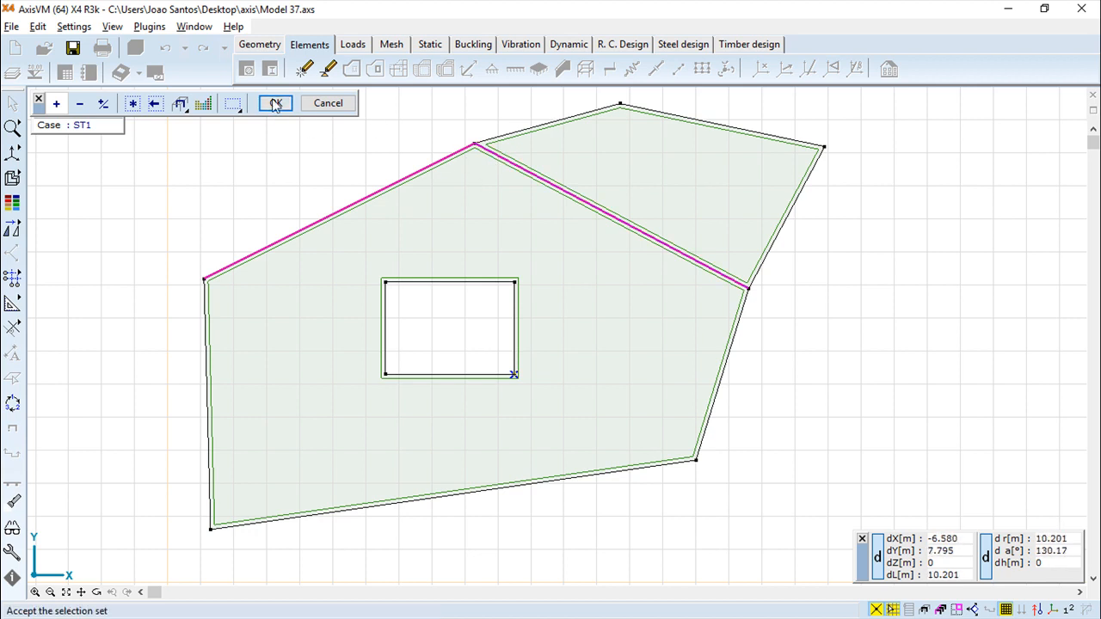
left_click(474, 143)
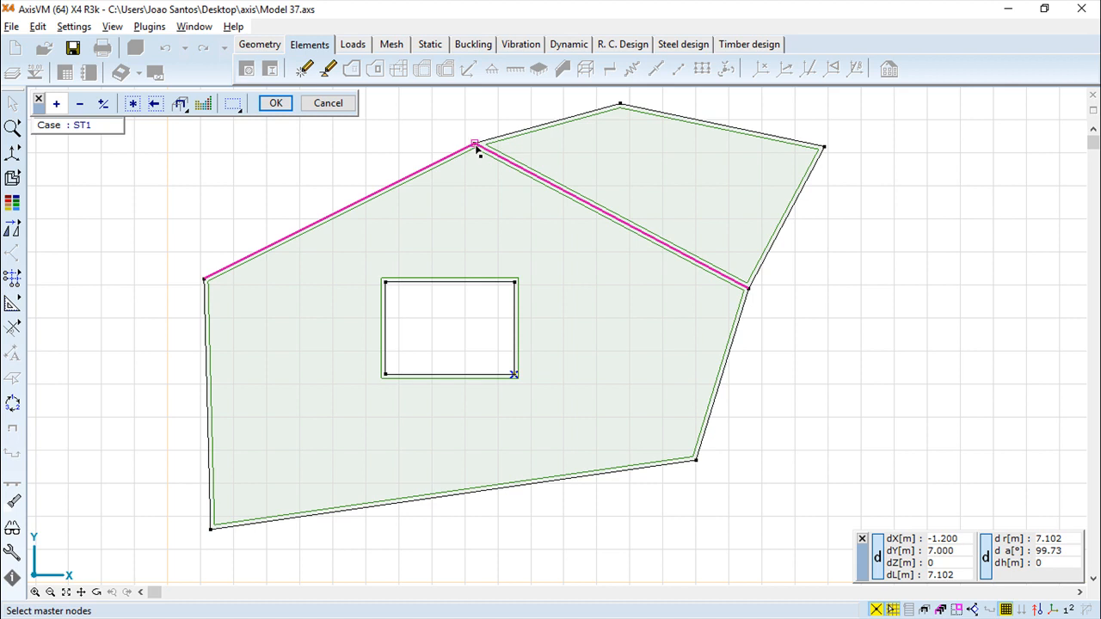
left_click(275, 103)
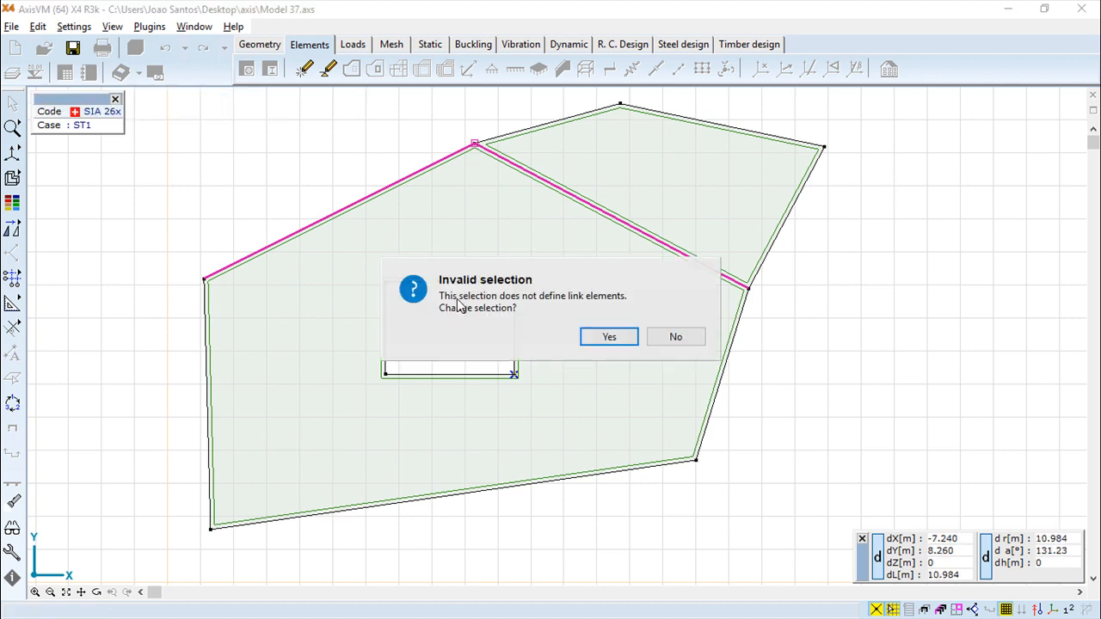
left_click(665, 336)
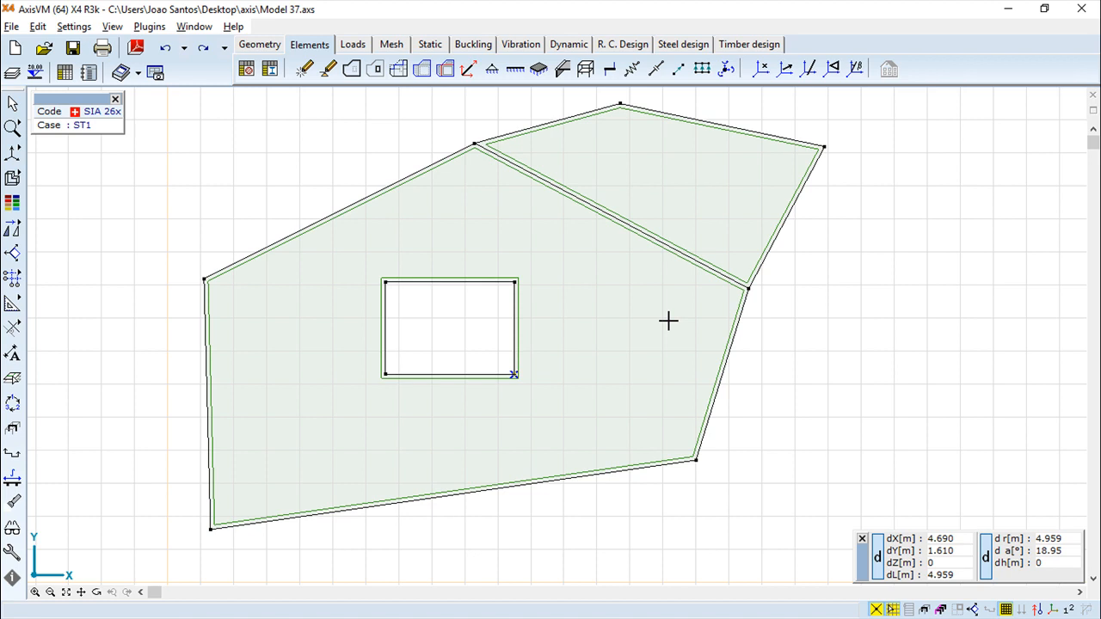
Try the Frame in Y-Z plane and Frame in X-Z plane presets as nodal degrees of freedom for the domains' shared upper corner
left_click(726, 69)
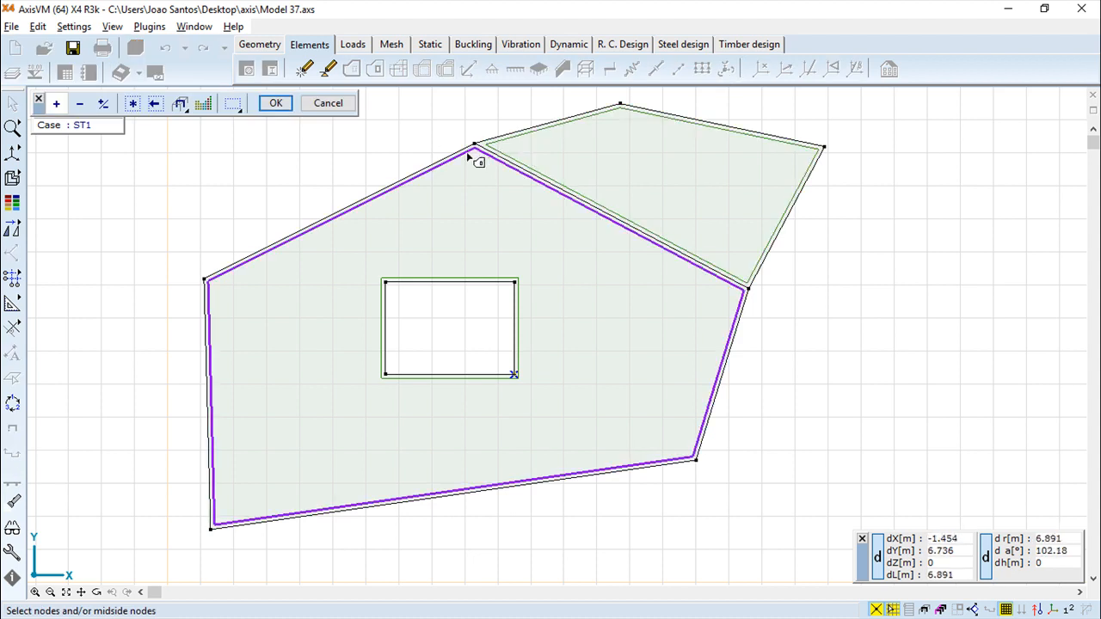
left_click(474, 145)
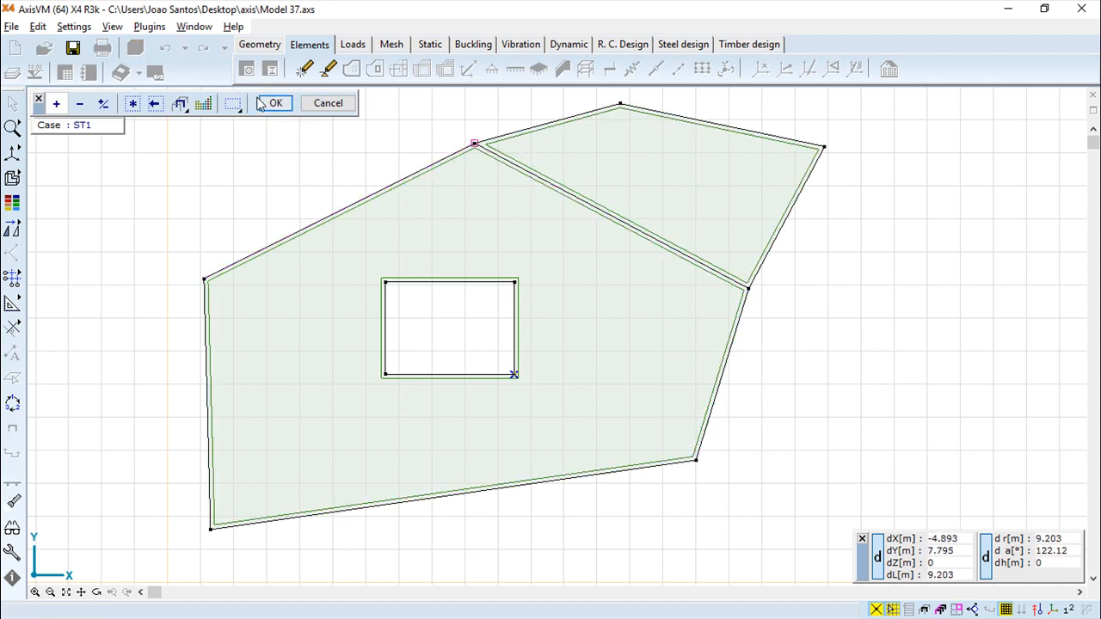
left_click(275, 103)
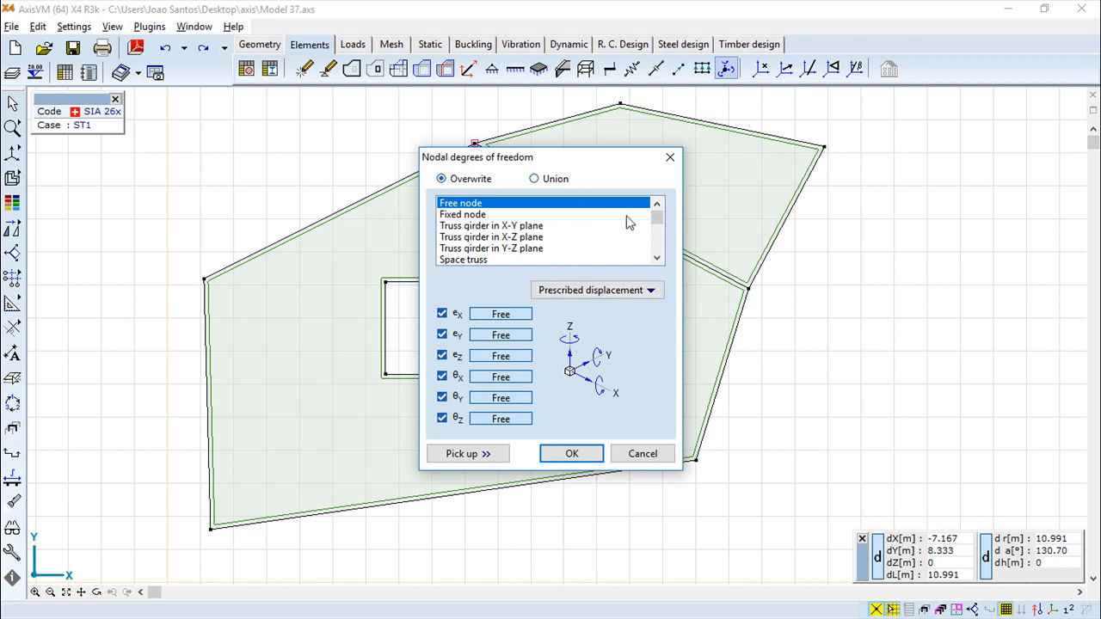
mouse_move(658, 218)
left_mouse_down()
mouse_move(658, 247)
mouse_move(657, 233)
left_mouse_up()
left_click(470, 226)
left_click(470, 237)
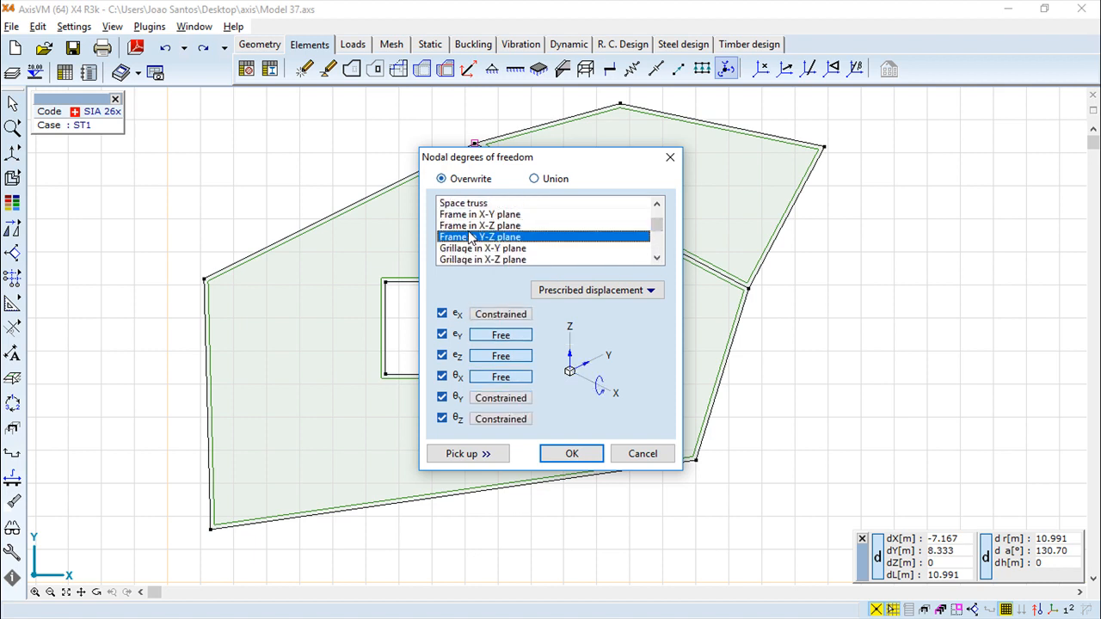
left_click(471, 226)
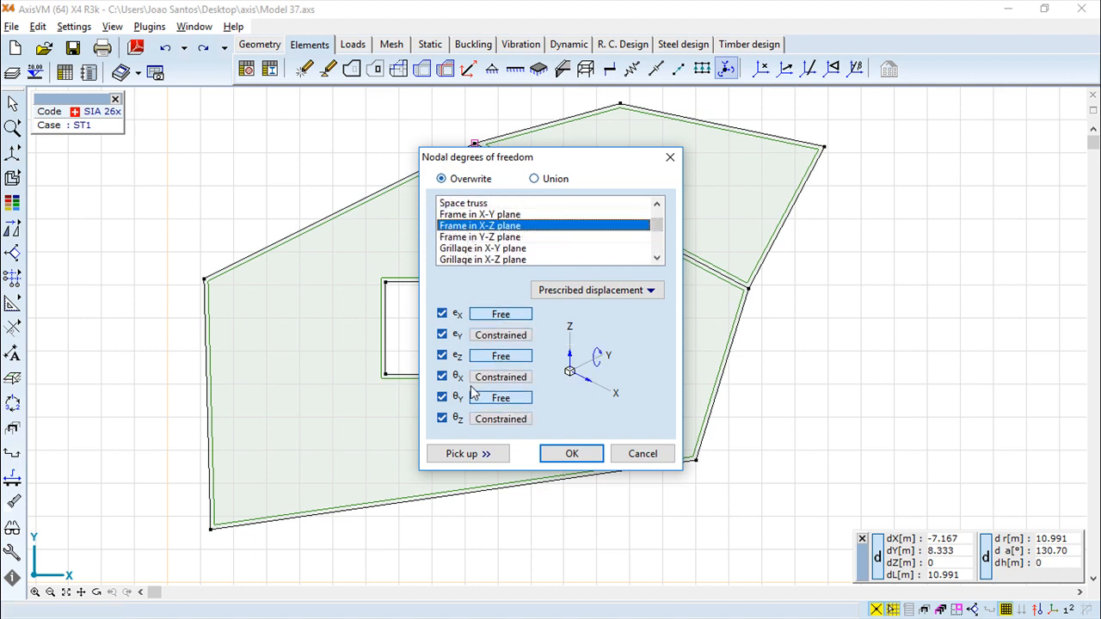
Try toggling the eY constraint and choosing the Membrane in X-Z plane preset, and discard the nodal degrees of freedom settings
left_click(443, 336)
left_click(443, 335)
left_click(504, 336)
left_click(506, 336)
left_click(506, 335)
left_click(506, 335)
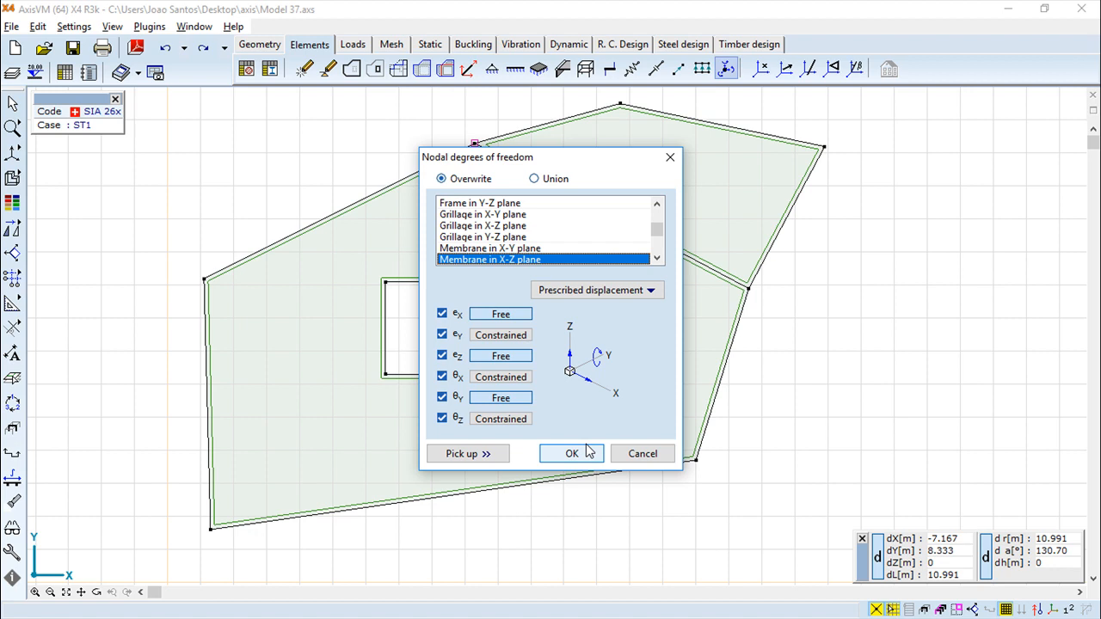
left_click(647, 454)
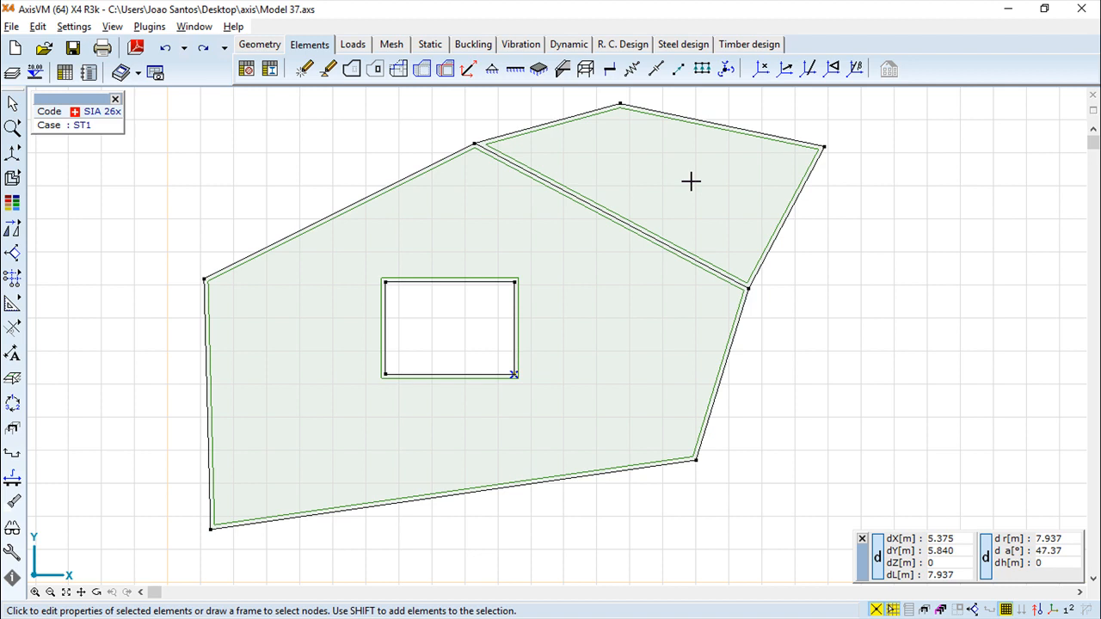
Place a reference point at the domains' shared upper corner and a reference vector from the slab's lower-left corner to the opening's upper-right corner
left_click(760, 68)
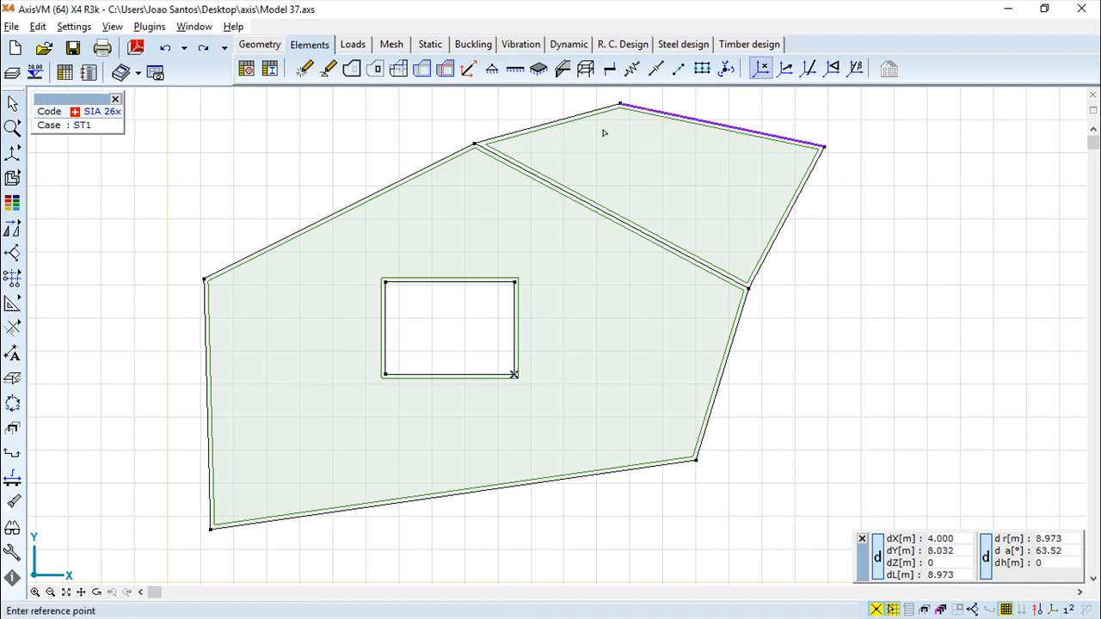
left_click(474, 144)
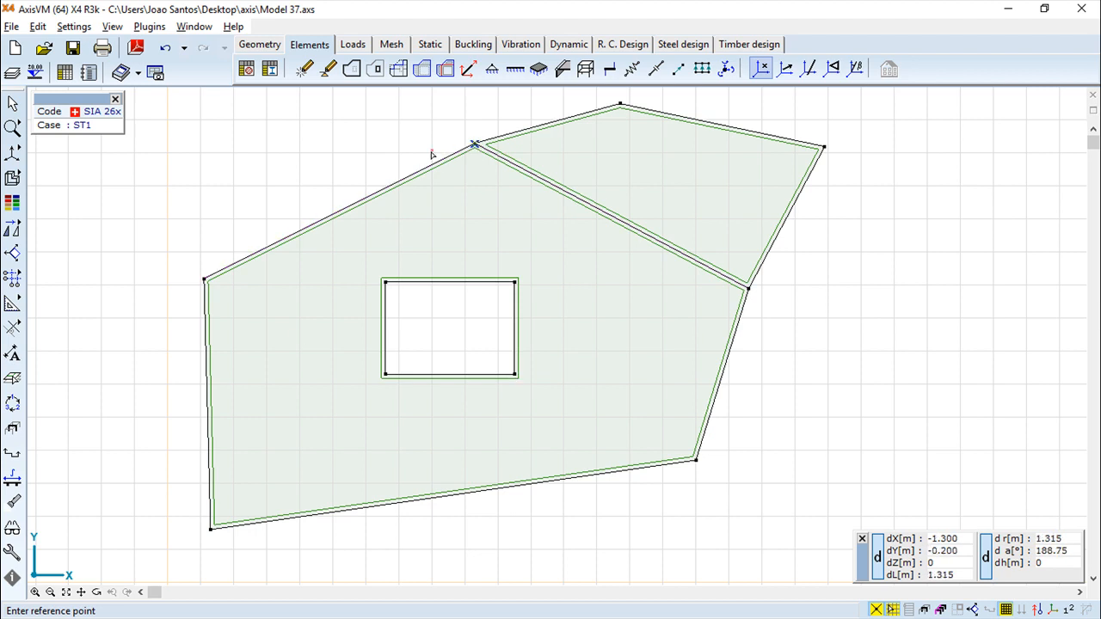
left_click(787, 72)
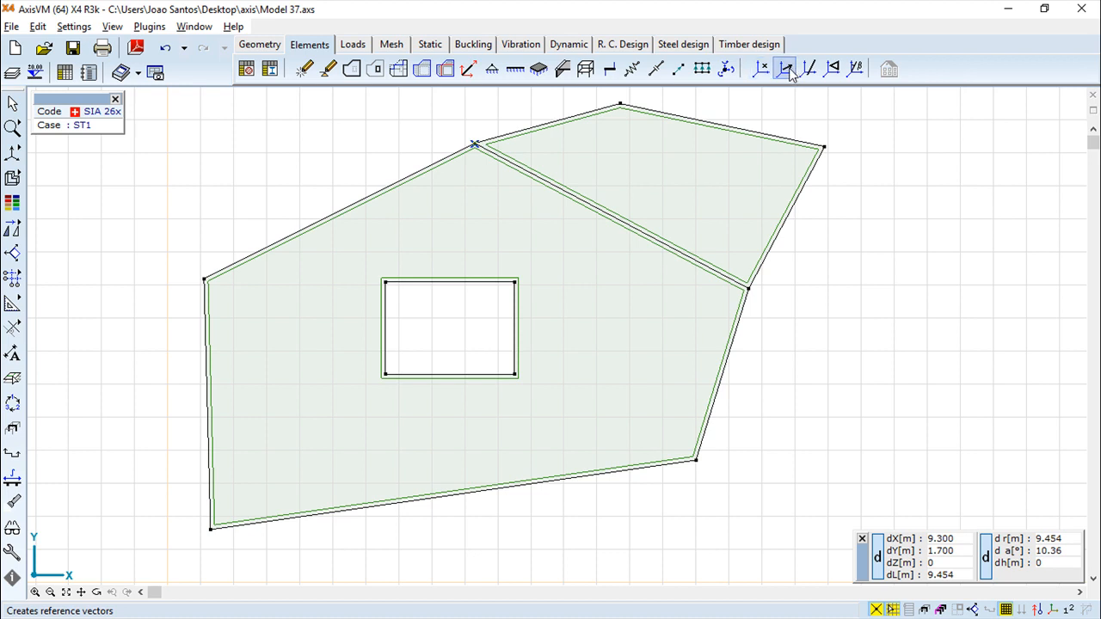
left_click(211, 529)
left_click(515, 282)
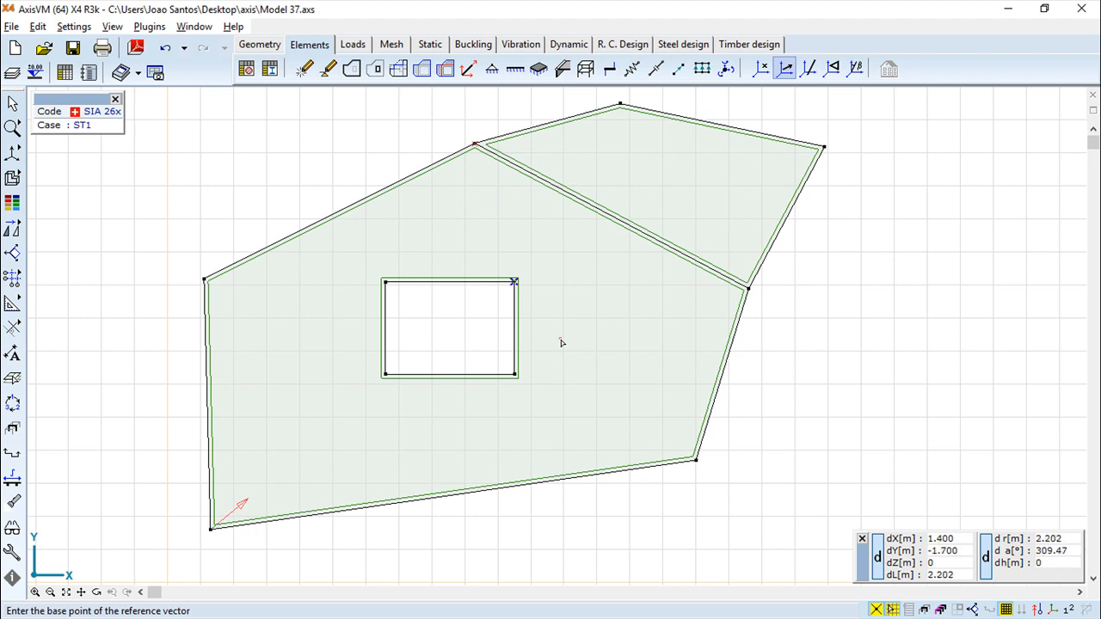
Define a reference axis from the five-sided domain's lower-right corner to the opening's upper-left corner
left_click(809, 69)
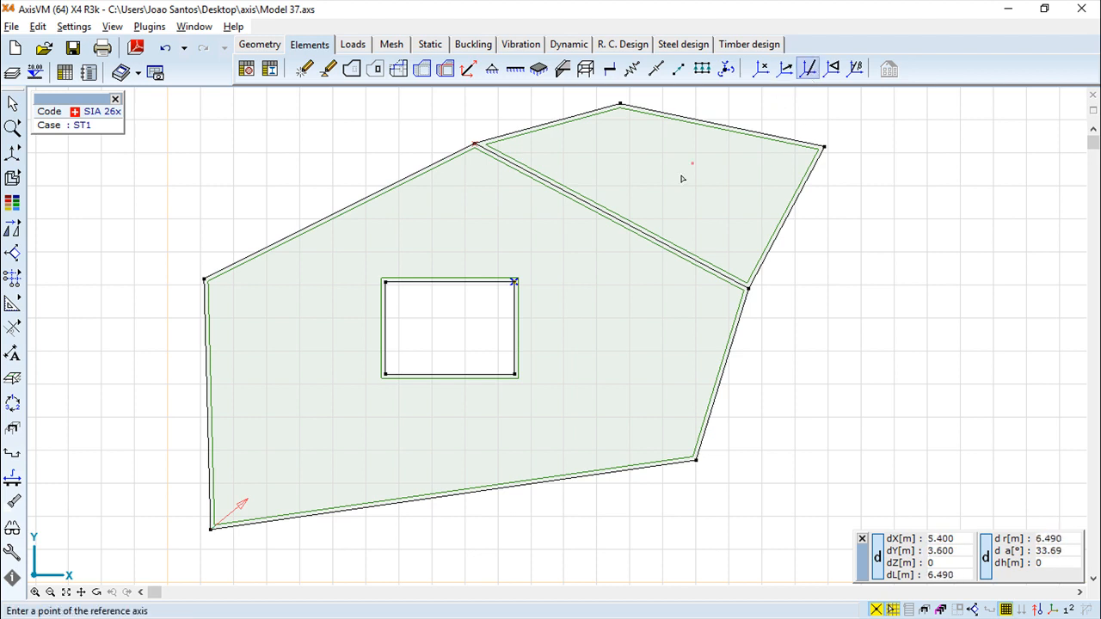
left_click(695, 461)
left_click(386, 283)
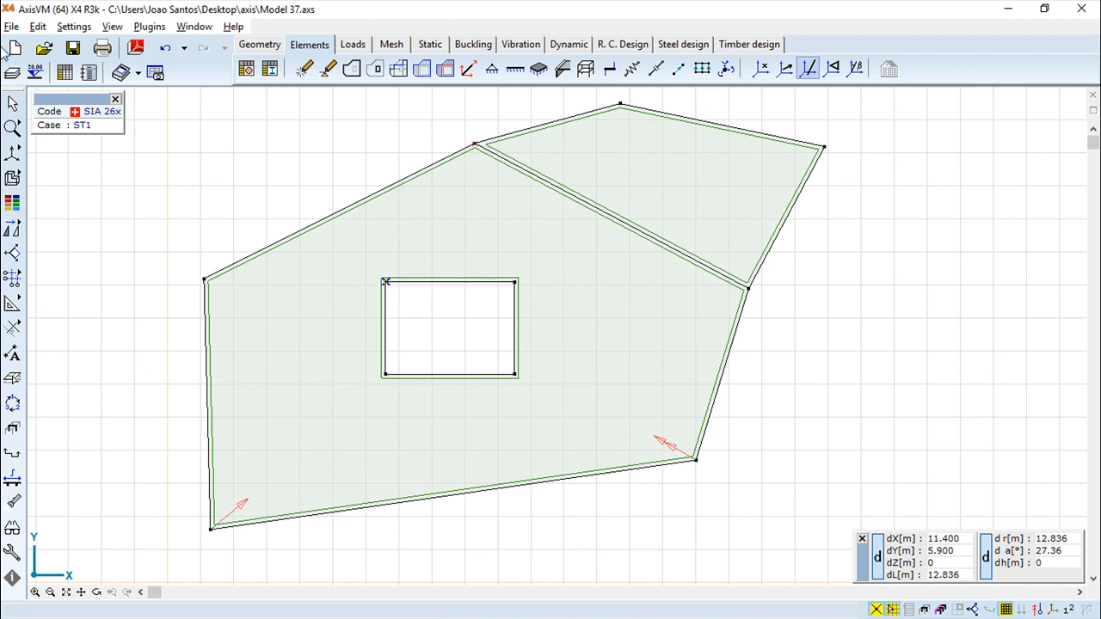
Create a new empty model
left_click(15, 48)
left_click(484, 348)
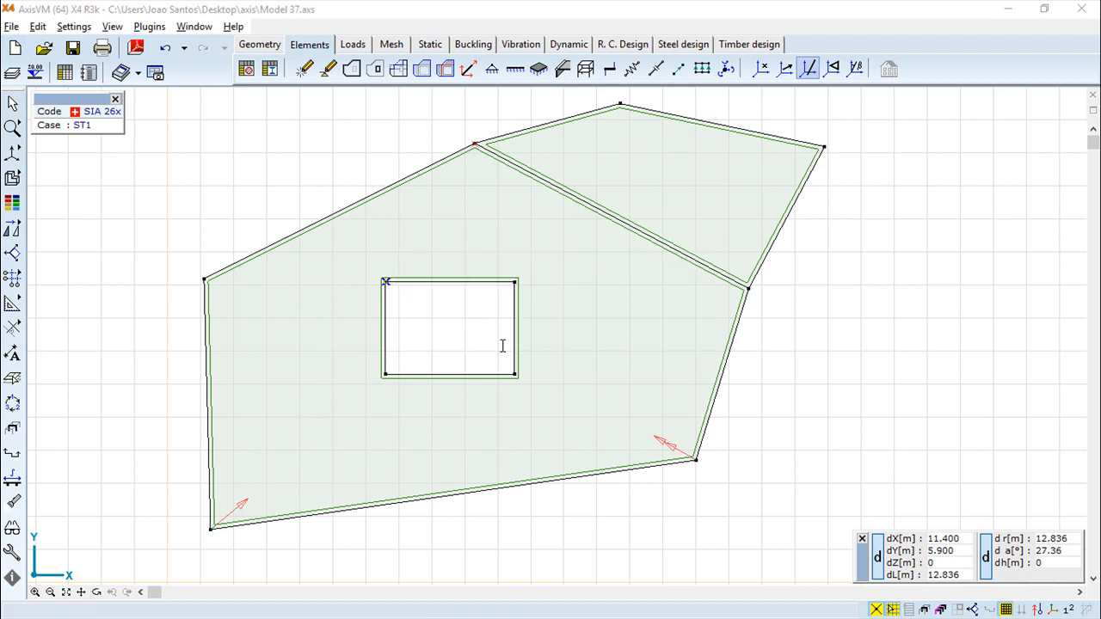
left_click(755, 483)
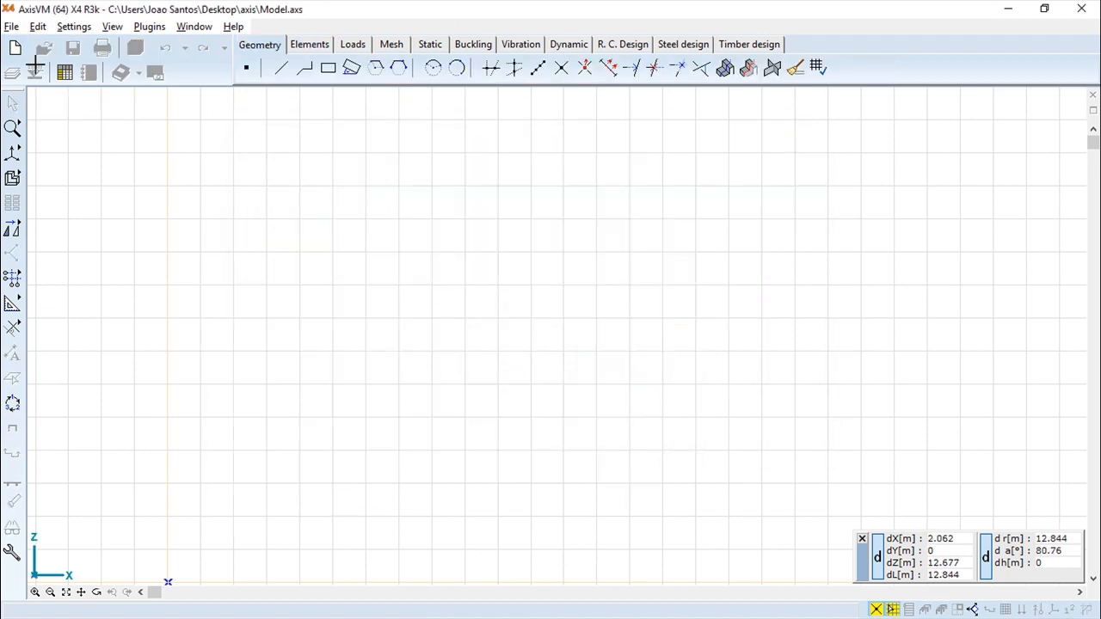
Import BlockofFlat2.ifc as architectural model objects and display the building in perspective
left_click(11, 26)
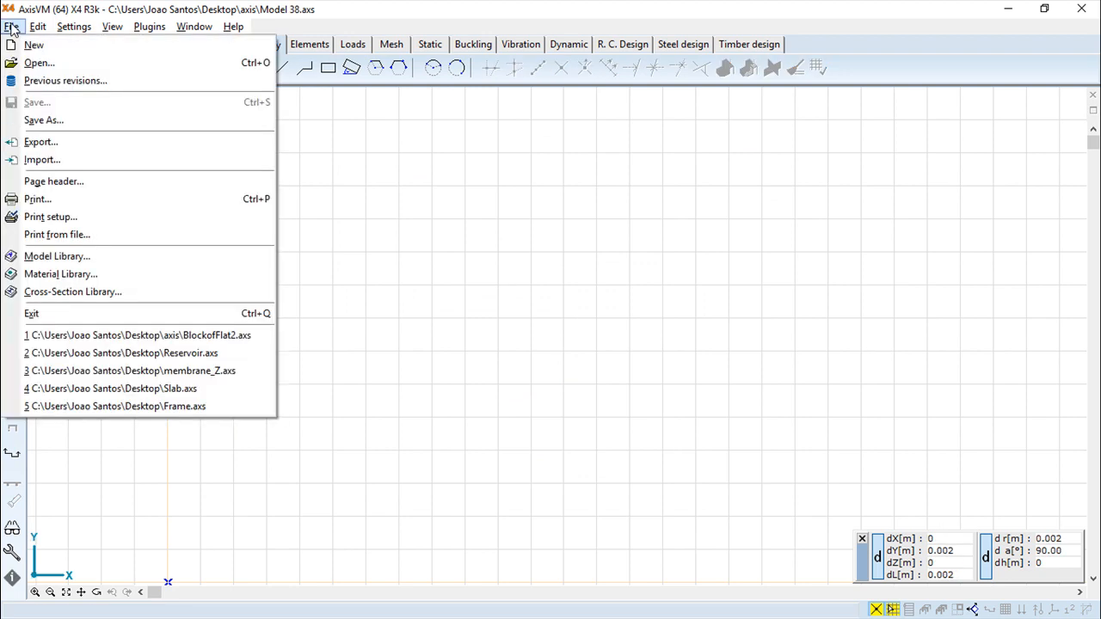
left_click(66, 159)
left_click(543, 231)
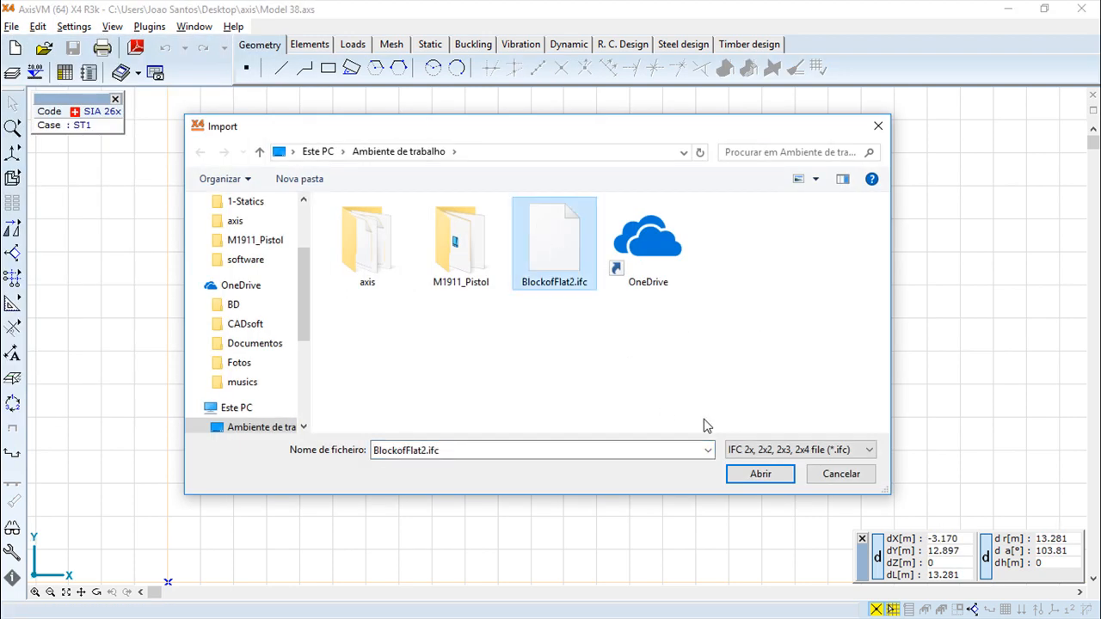
left_click(754, 476)
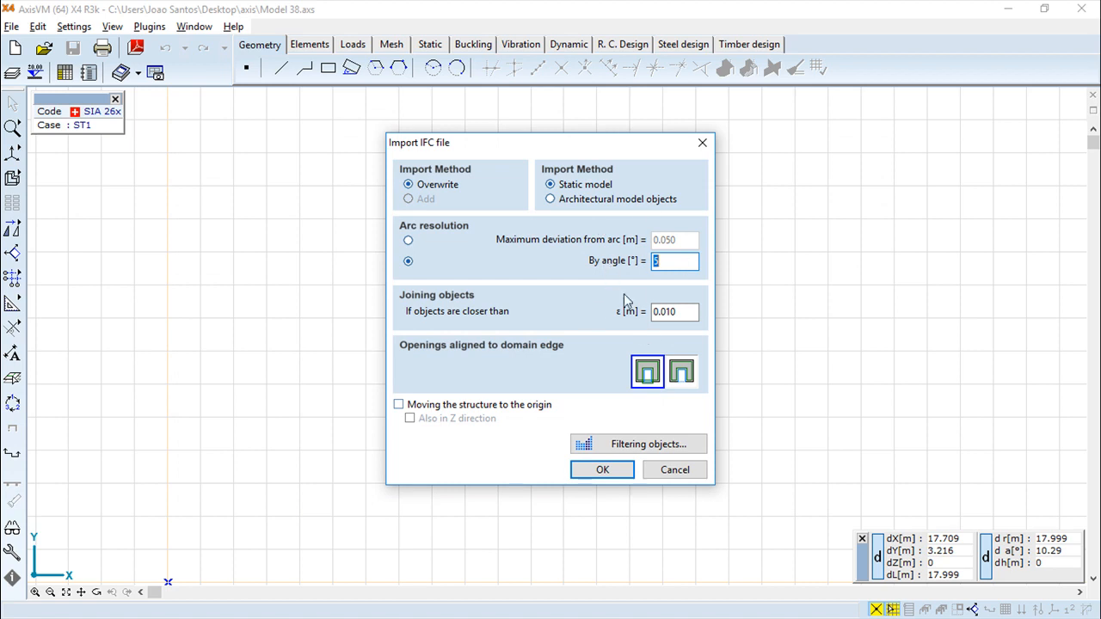
left_click(552, 199)
left_click(604, 470)
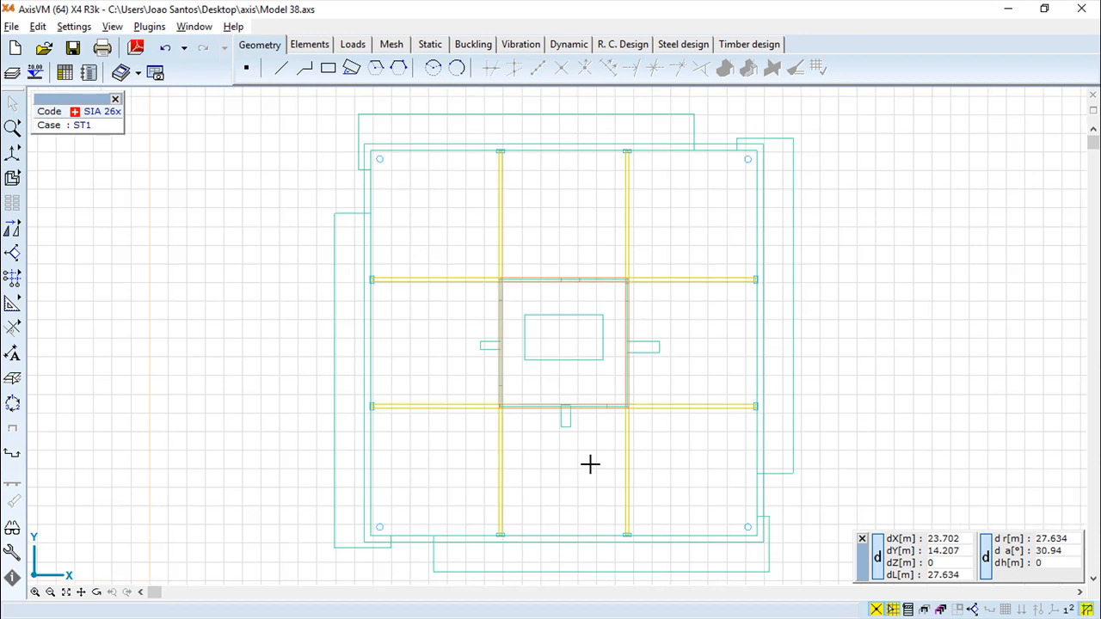
left_click(12, 152)
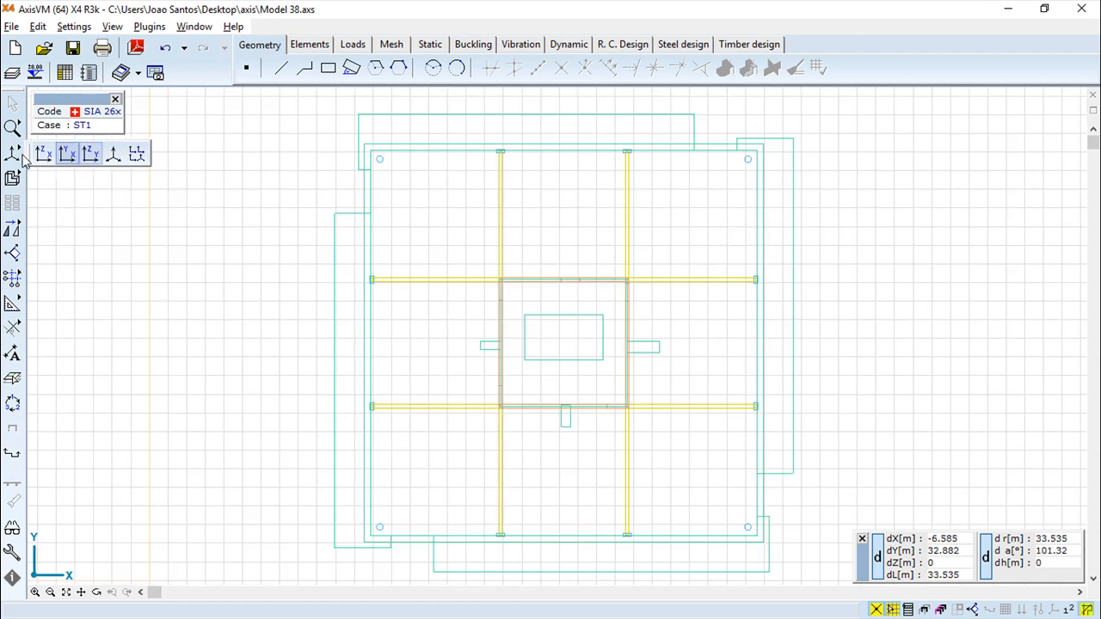
left_click(112, 156)
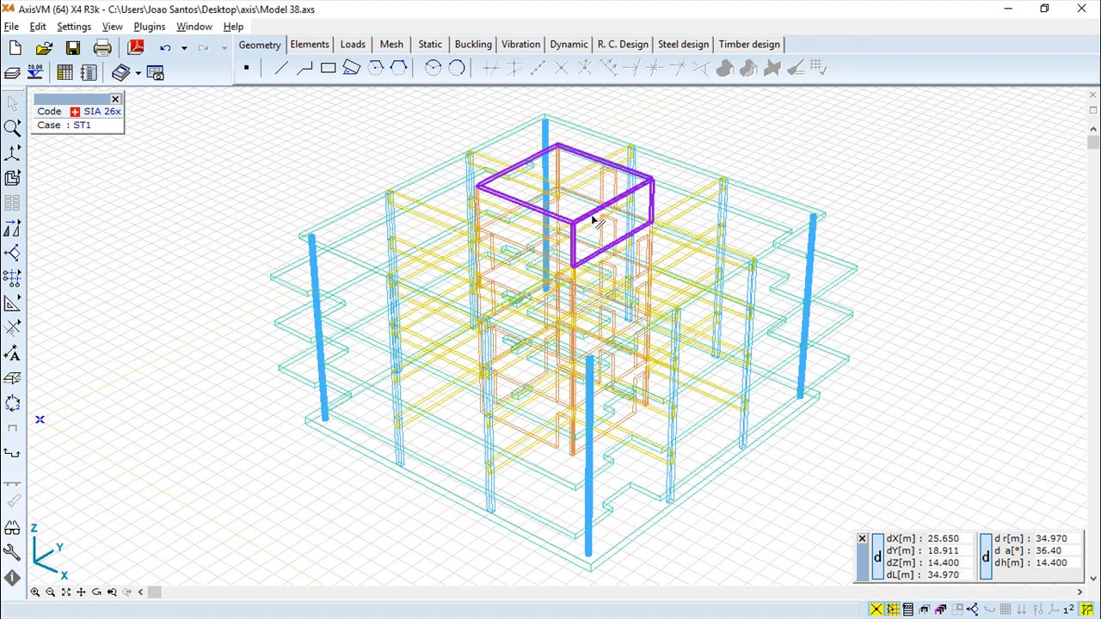
Select all slabs, walls, columns and beams on every storey of the architectural model for creating the static model framework
left_click(312, 45)
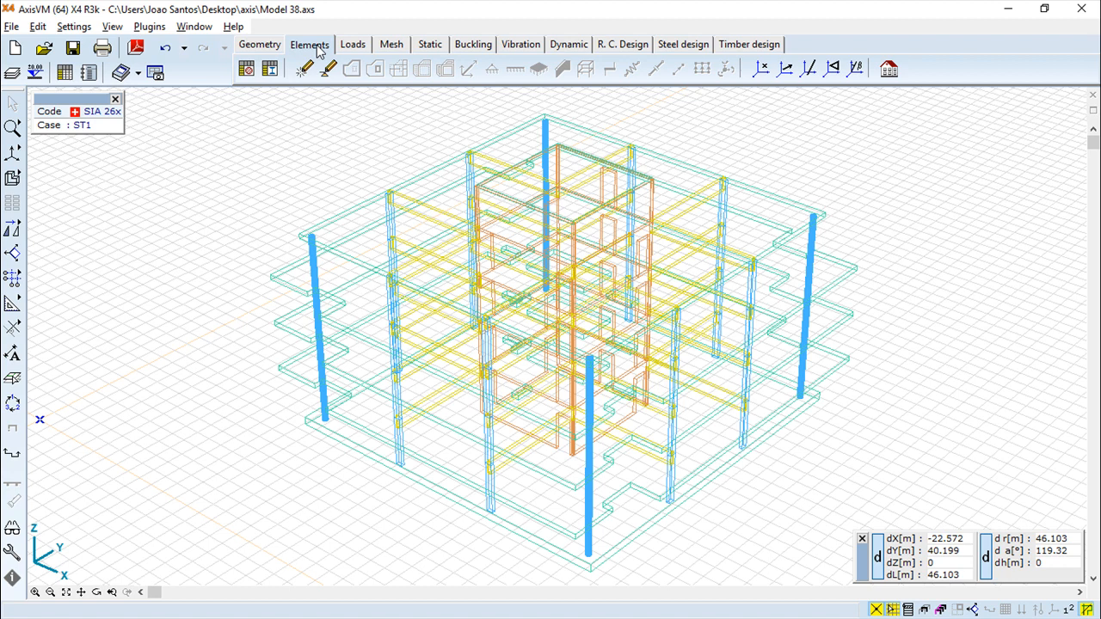
left_click(888, 70)
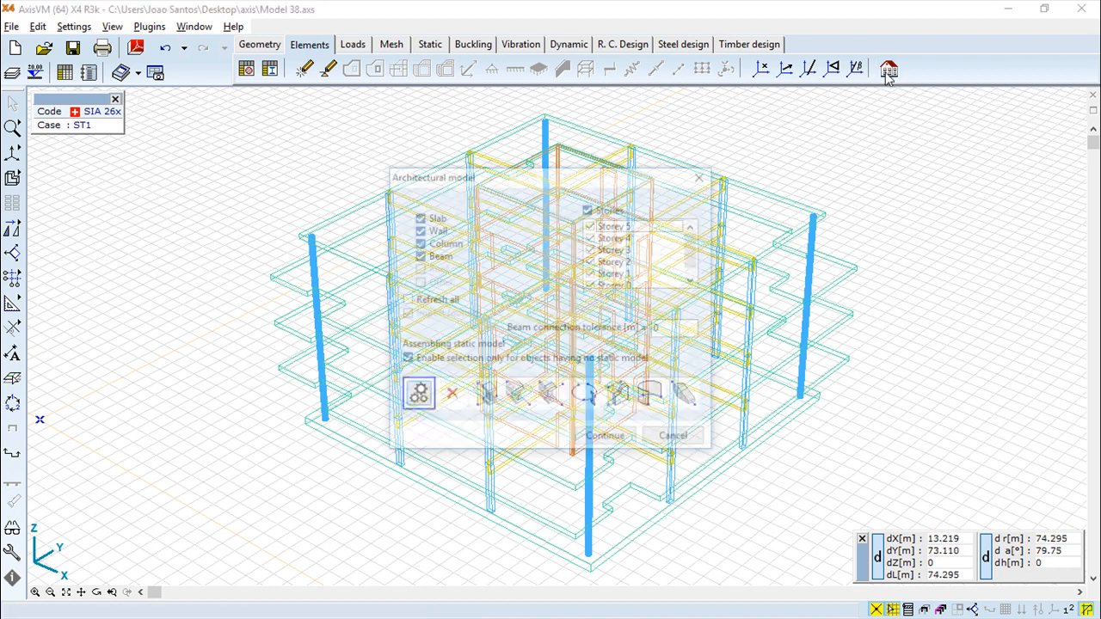
left_click_drag(488, 177, 212, 121)
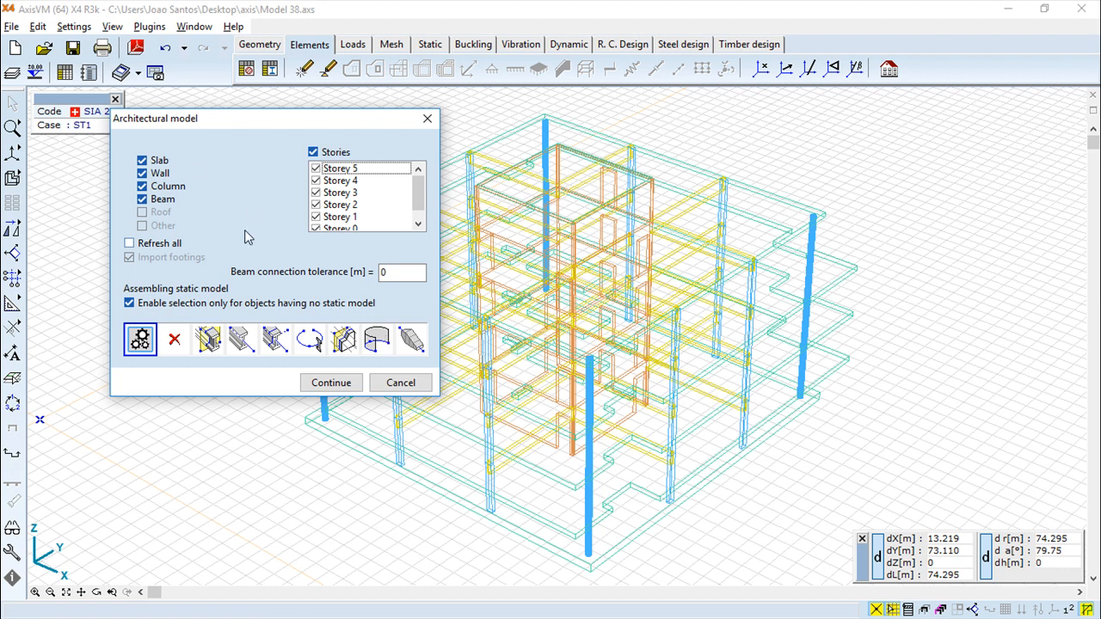
left_click(332, 383)
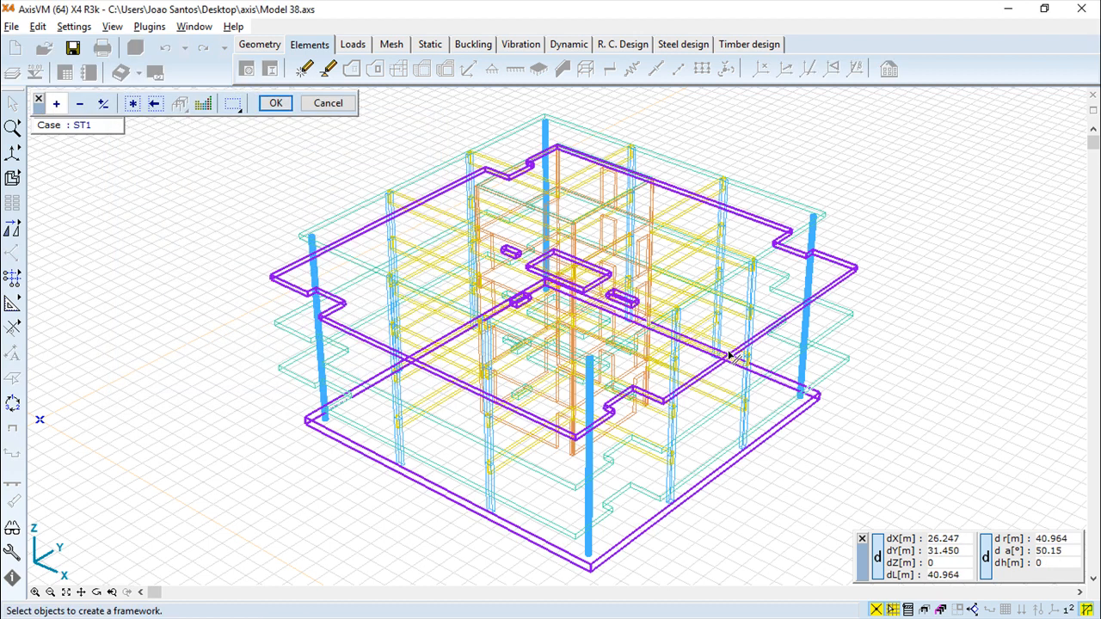
left_click(133, 103)
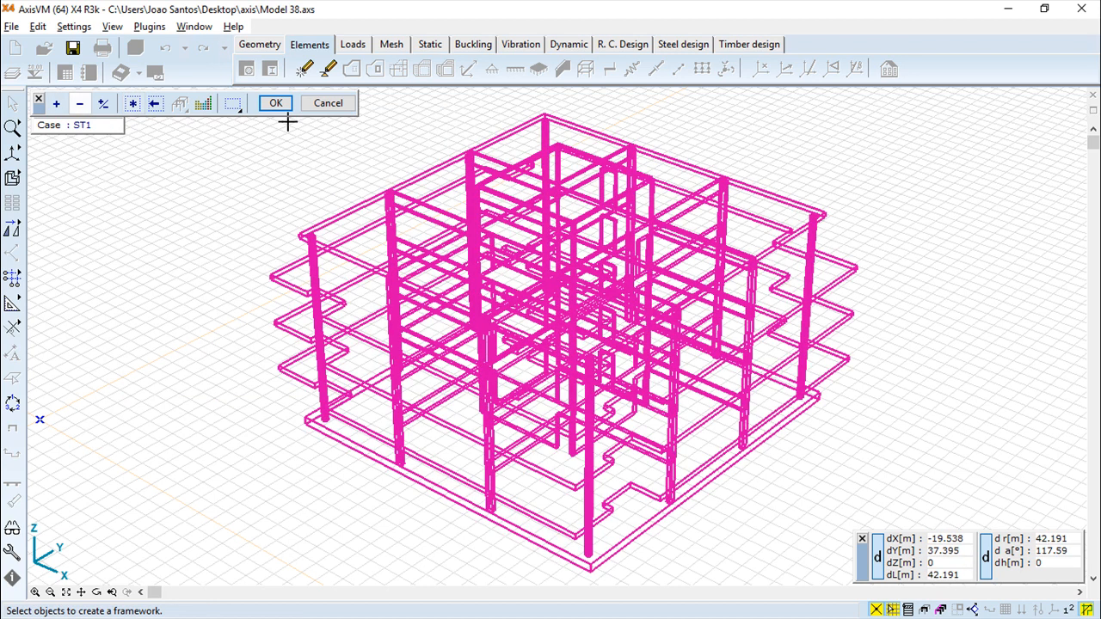
left_click(276, 103)
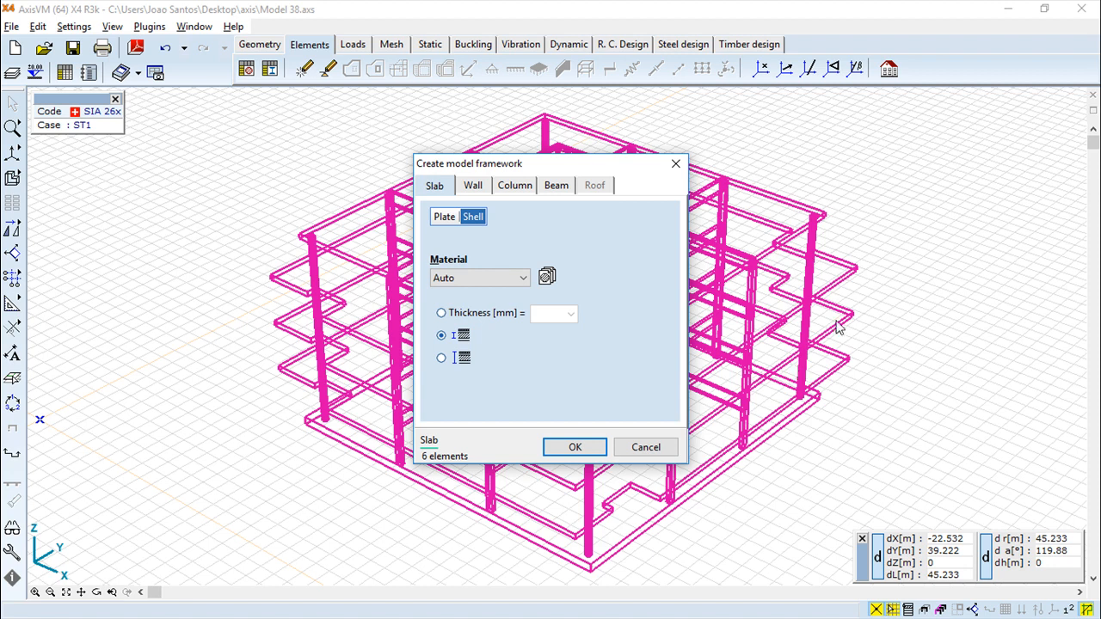
Generate the static framework with slabs and walls as shells, 200 mm walls, beams as ribs, and automatic materials and column and beam cross-sections
left_click(446, 219)
left_click(471, 219)
left_click(473, 188)
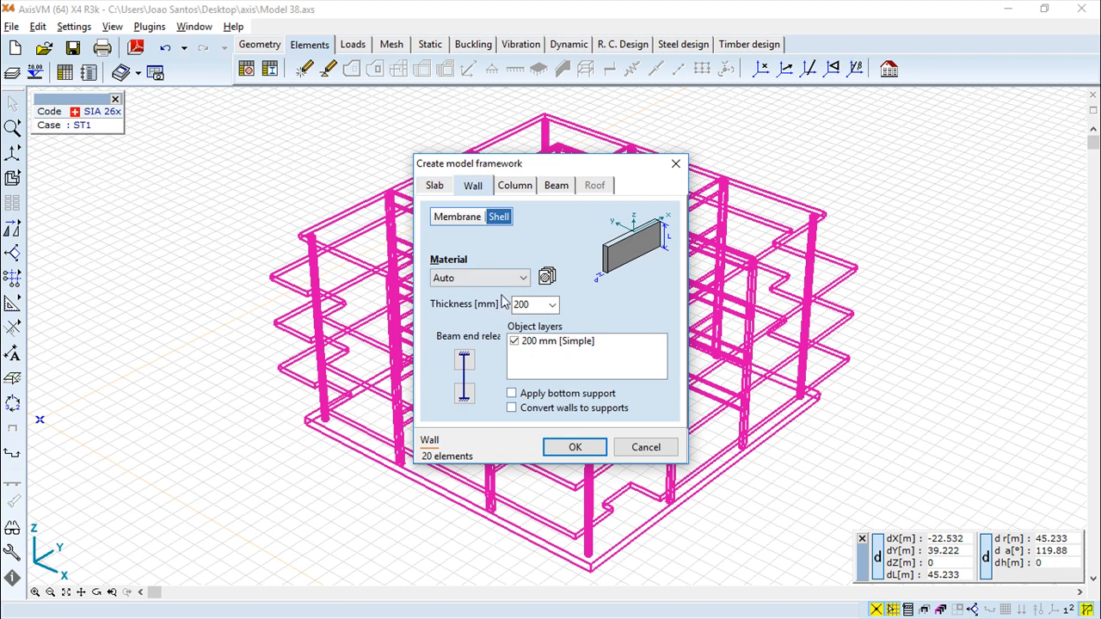
left_click(516, 187)
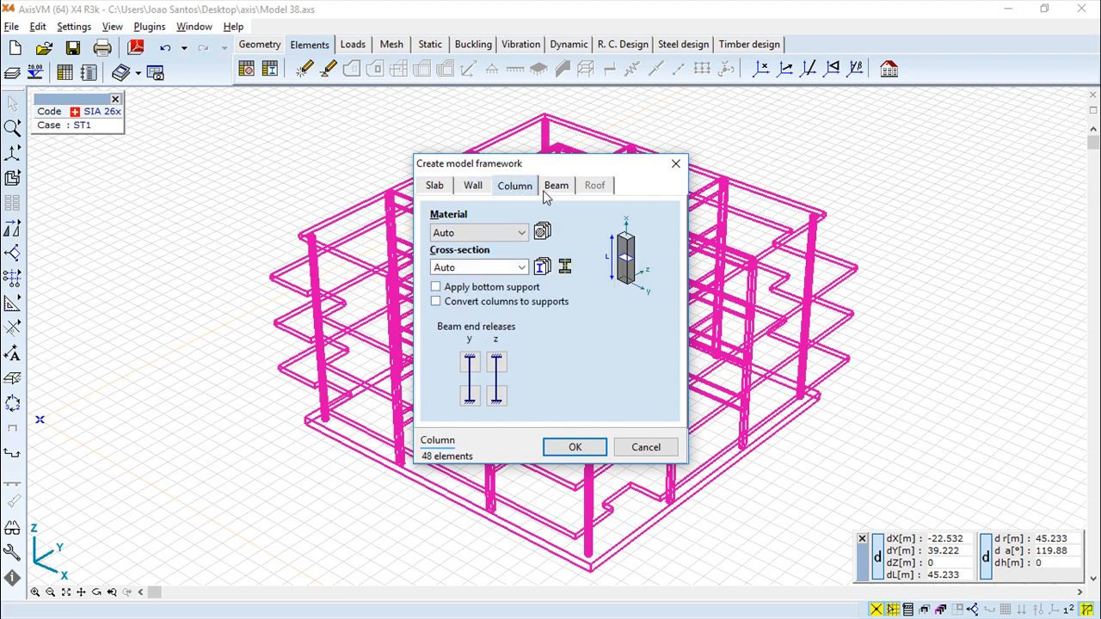
left_click(555, 187)
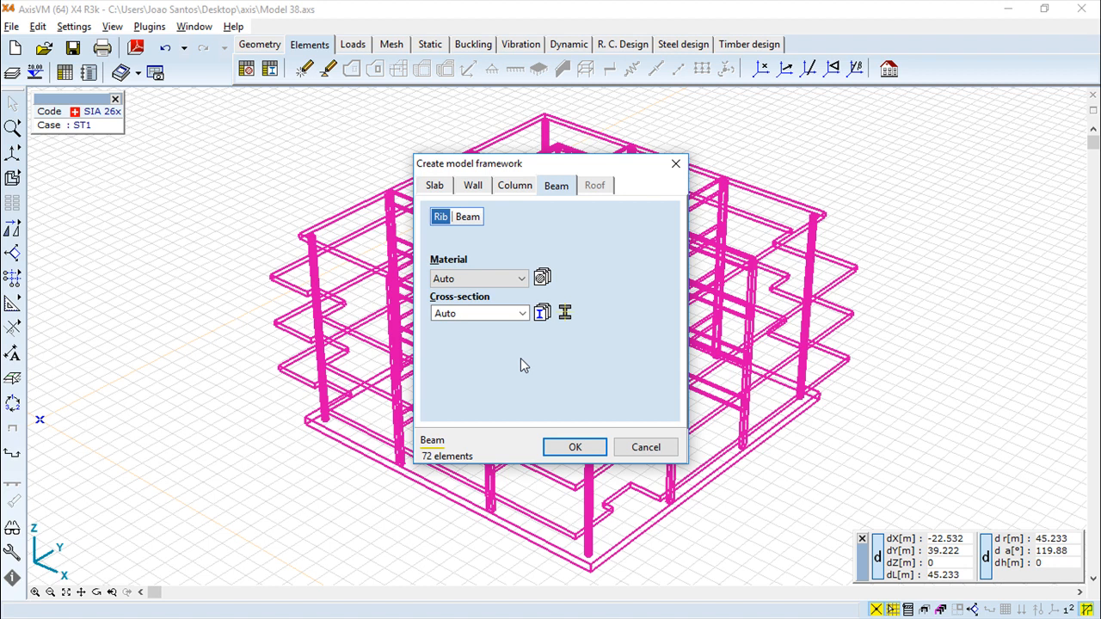
left_click(574, 448)
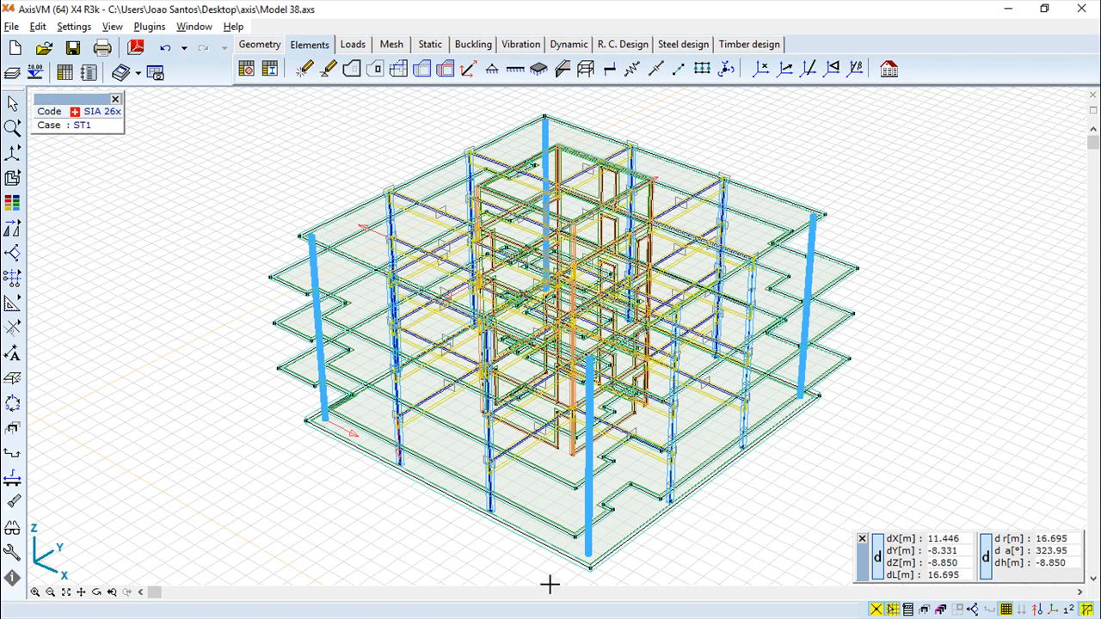
Mesh all domains of the building with uniform triangular elements averaging 0.500 m, adjusting the mesh to column heads
left_click(96, 592)
mouse_move(365, 541)
left_mouse_down()
mouse_move(455, 499)
mouse_move(467, 467)
mouse_move(462, 560)
mouse_move(506, 479)
left_mouse_up()
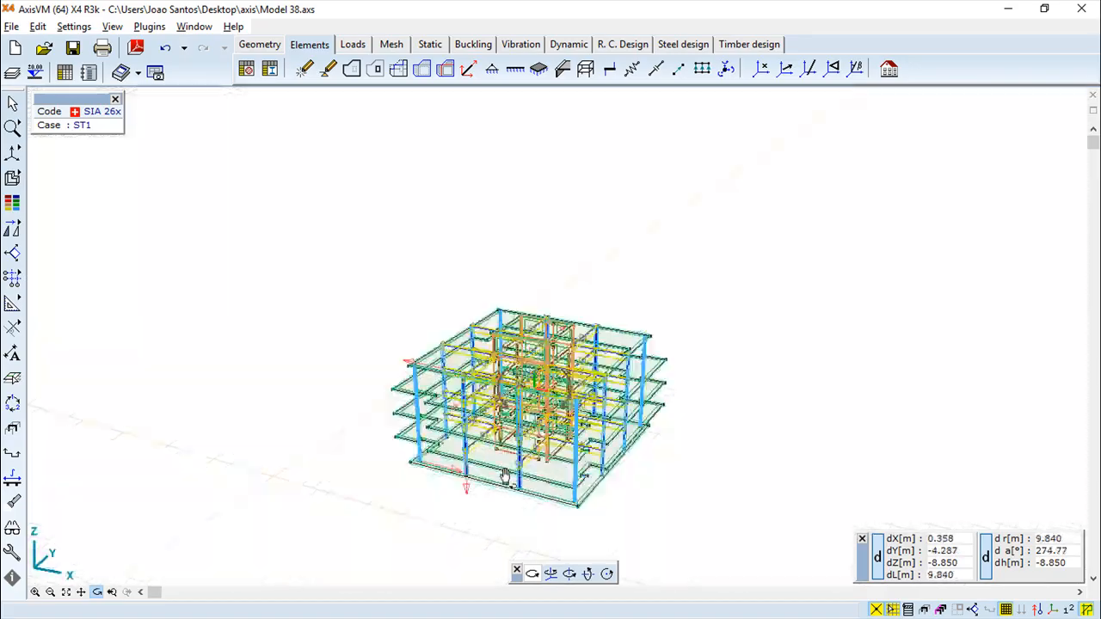
scroll(506, 477, "down", 4)
scroll(502, 460, "up", 9)
scroll(505, 448, "down", 3)
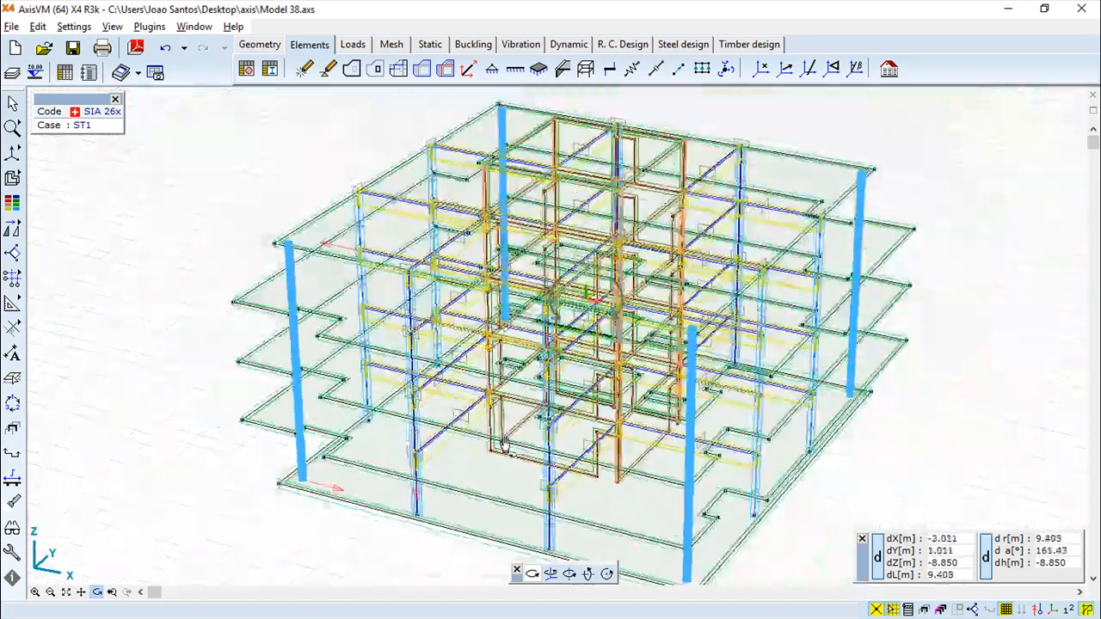
scroll(502, 445, "down", 3)
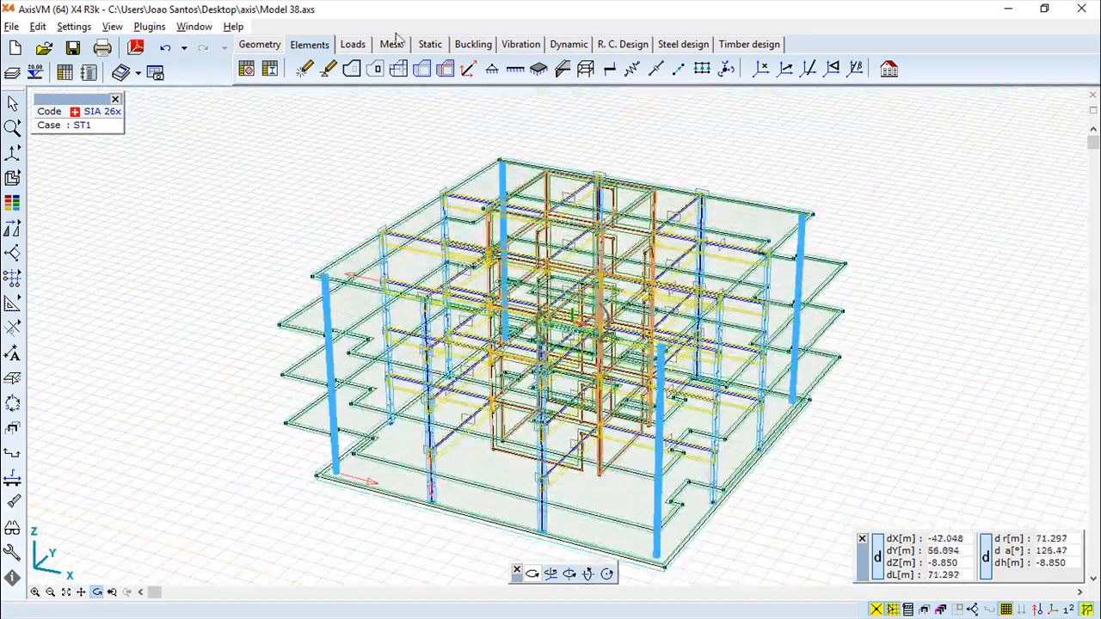
left_click(392, 43)
left_click(282, 70)
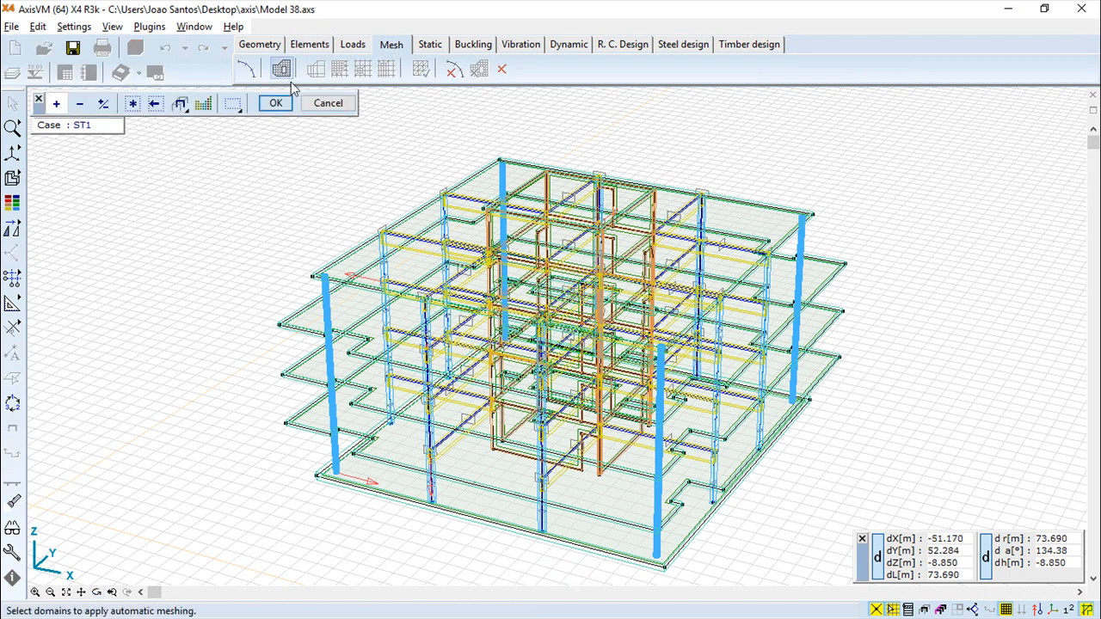
left_click(133, 103)
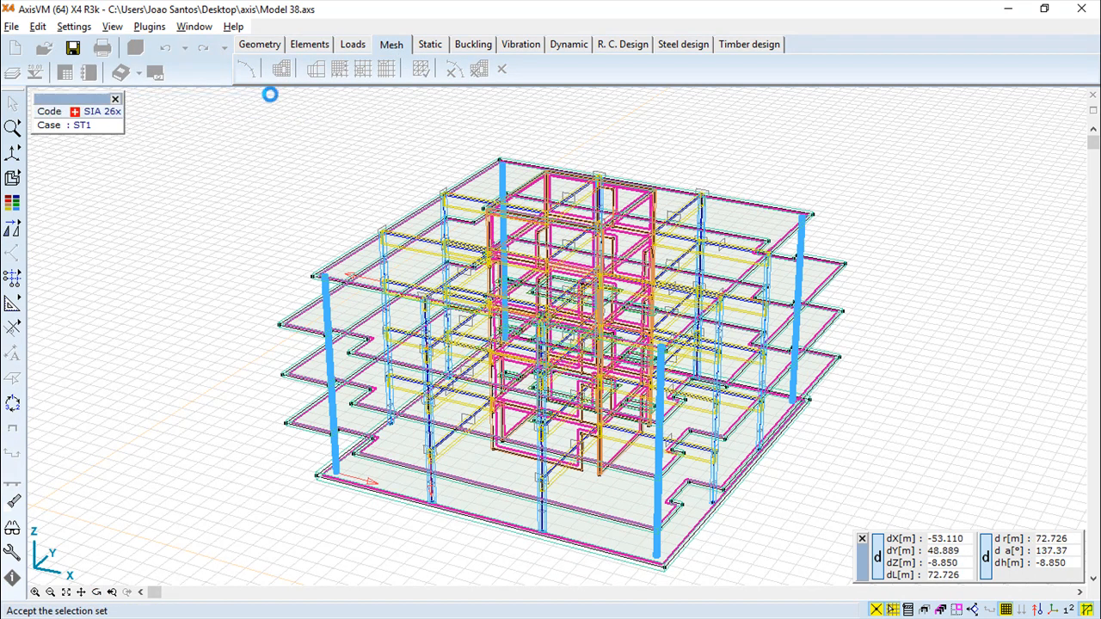
left_click(275, 103)
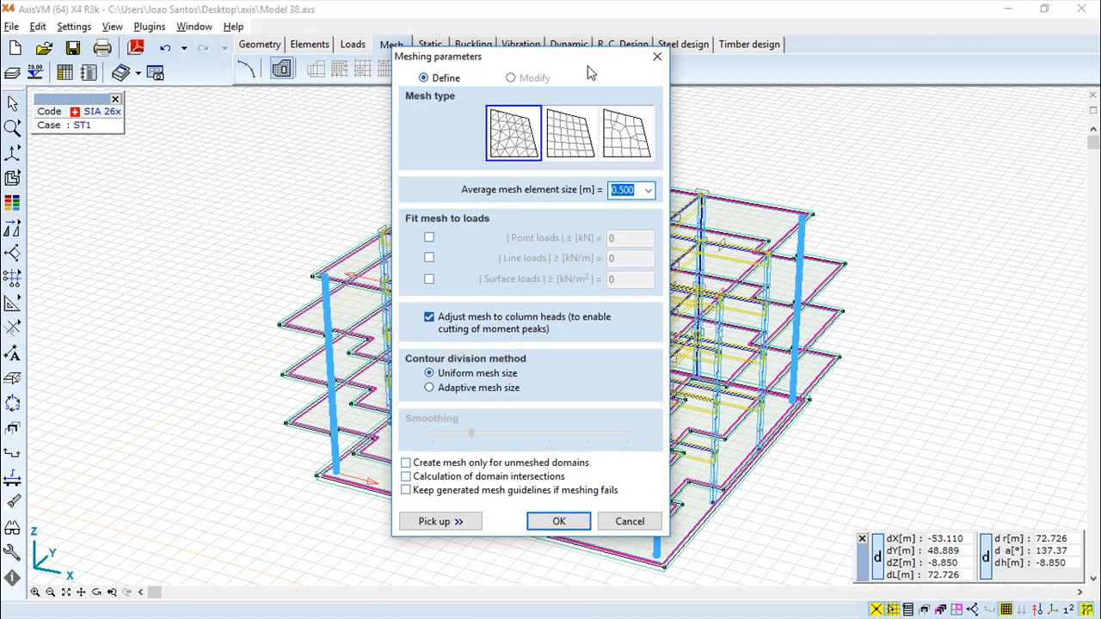
left_click(559, 525)
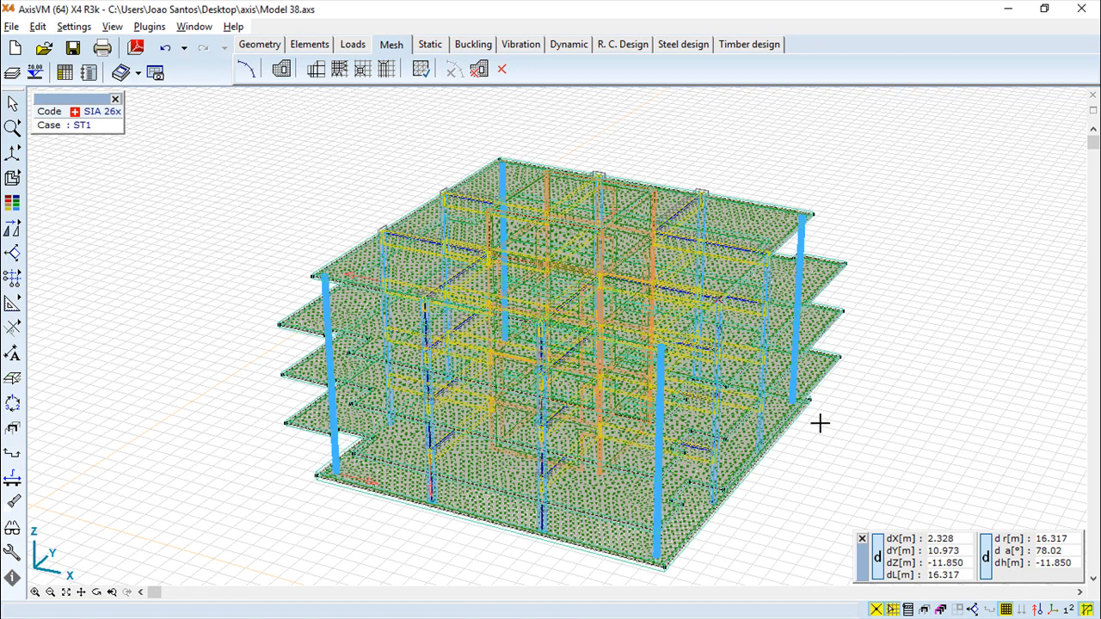
scroll(633, 327, "up", 4)
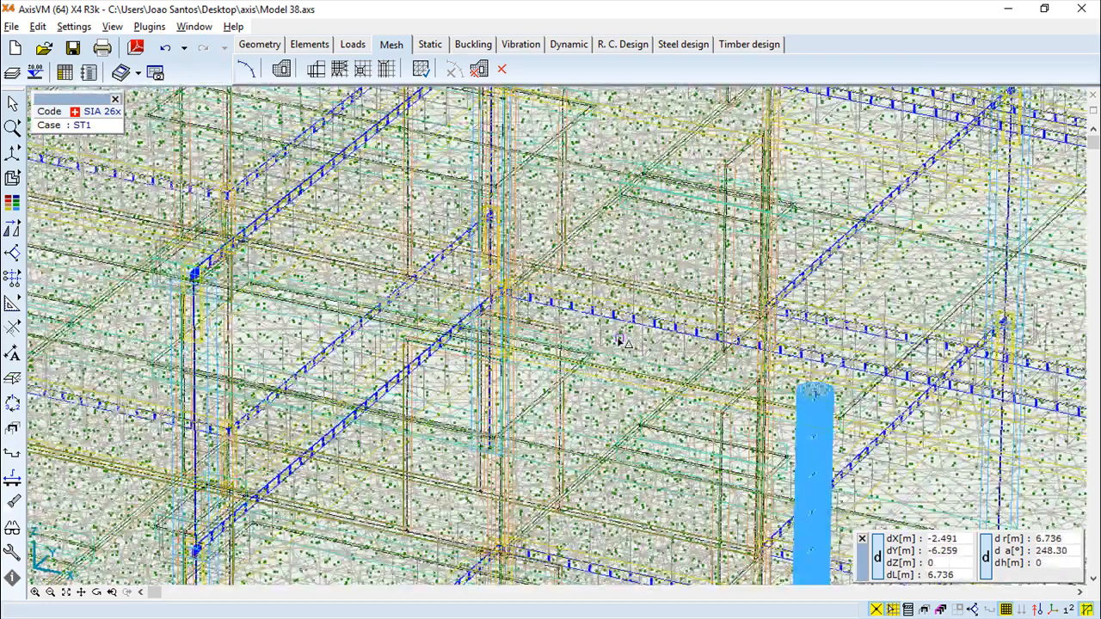
scroll(618, 340, "down", 6)
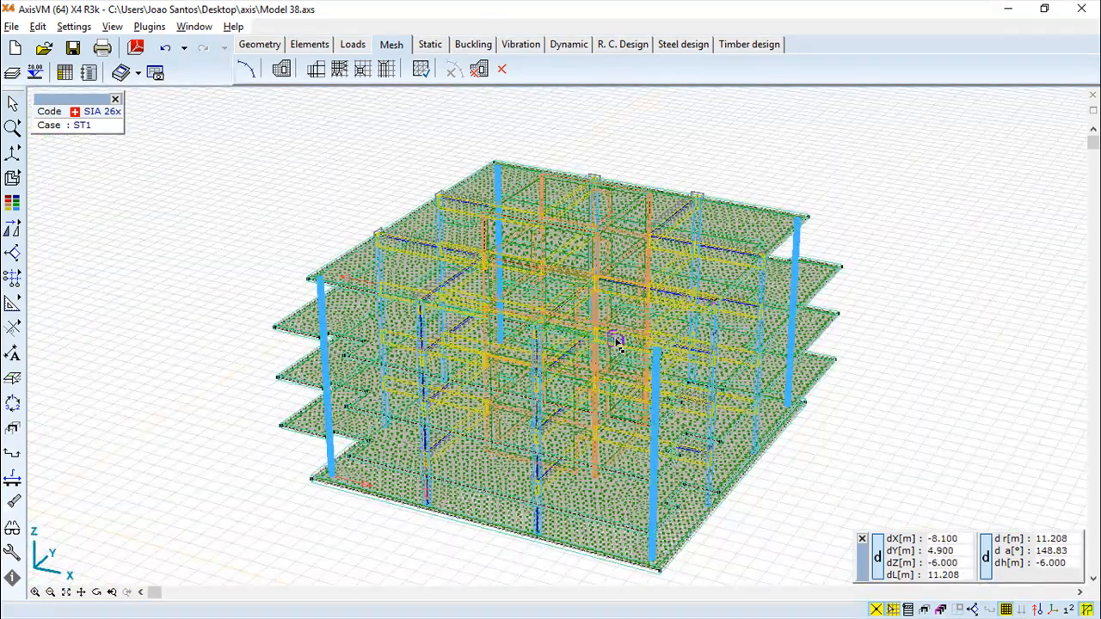
scroll(616, 339, "up", 3)
scroll(606, 339, "down", 1)
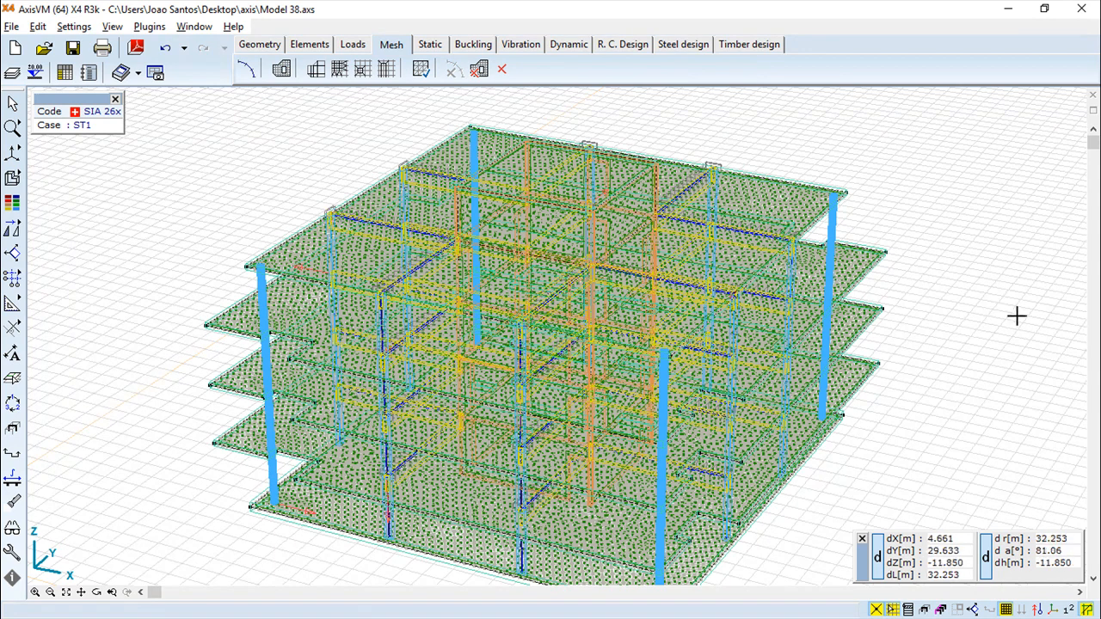
middle_click_drag(951, 352, 947, 325)
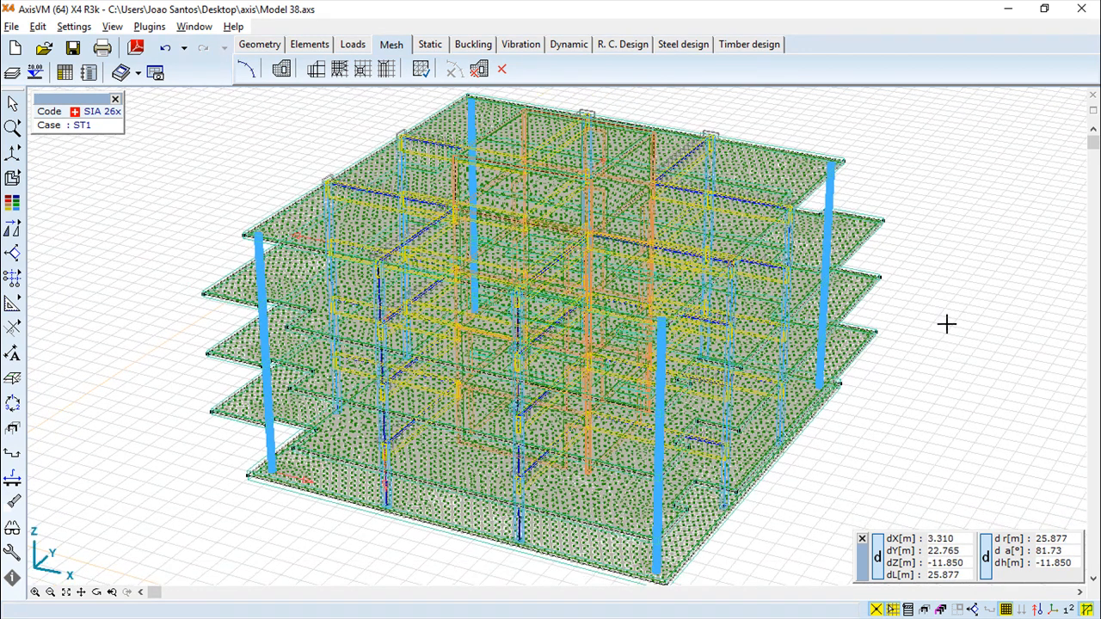